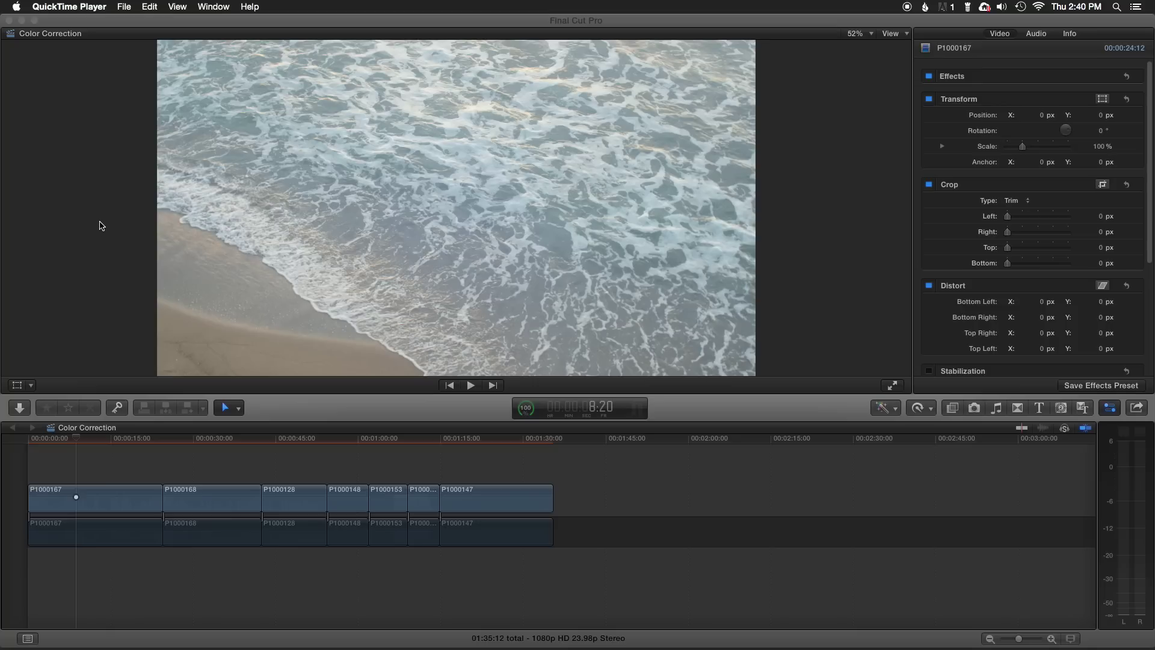
# Step: Move the playhead to about 7:07 in the first clip and show the video scopes beside the viewer
pyautogui.click(103, 439)
pyautogui.click(107, 439)
pyautogui.moveTo(107, 442); pyautogui.dragTo(68, 460)
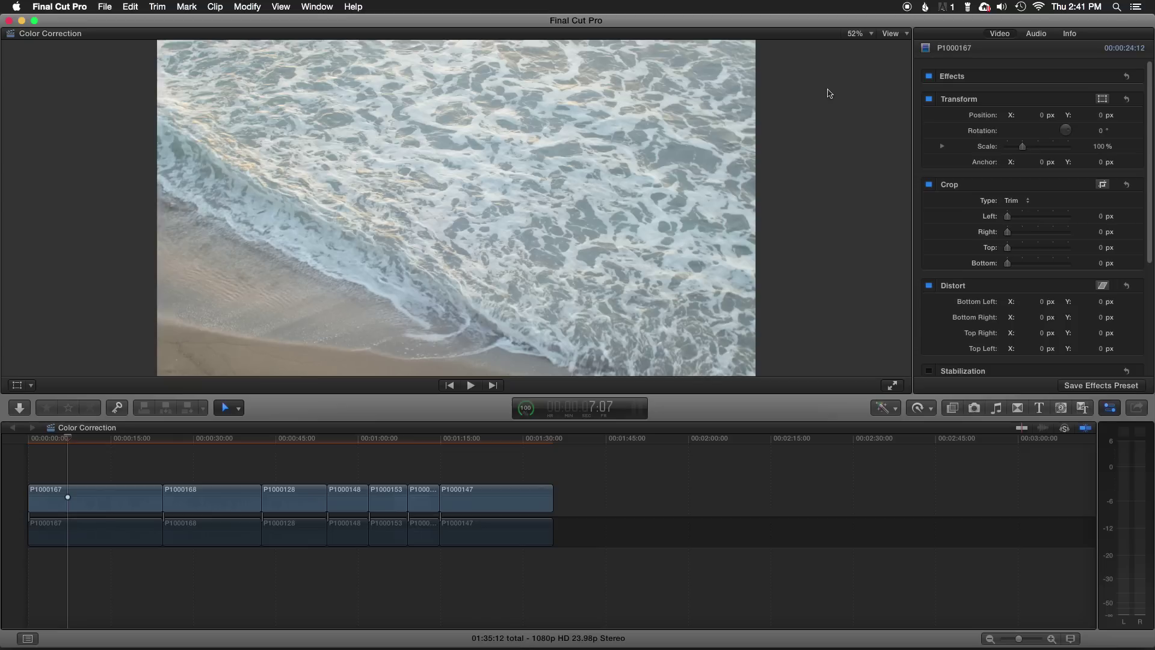
pyautogui.click(895, 35)
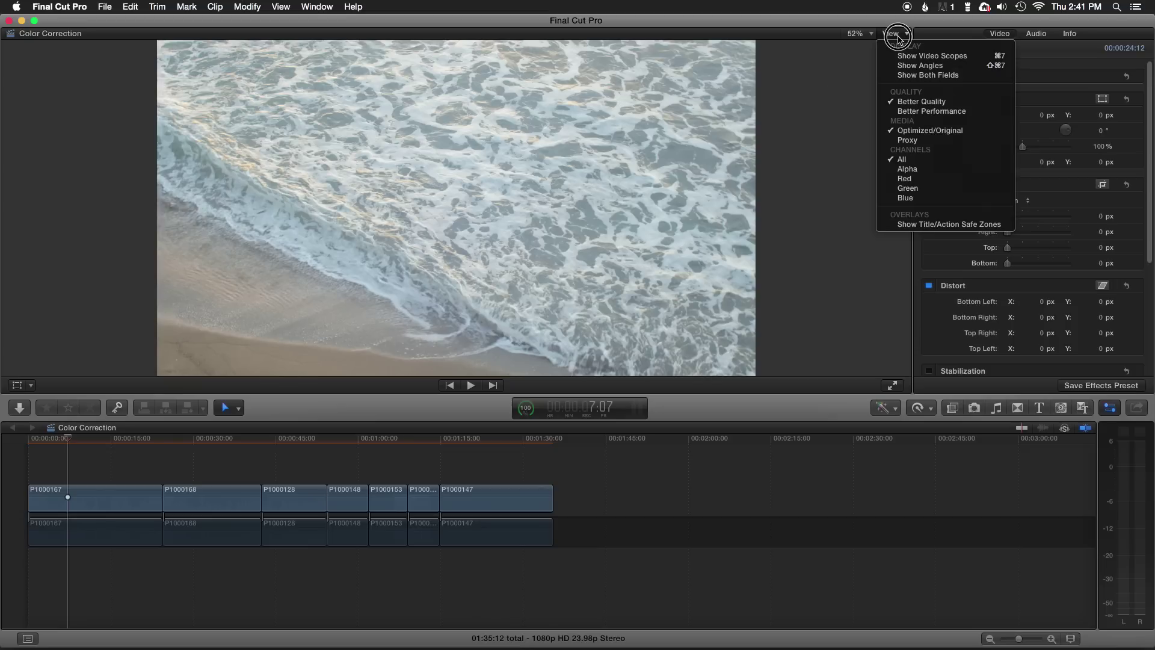
pyautogui.click(835, 87)
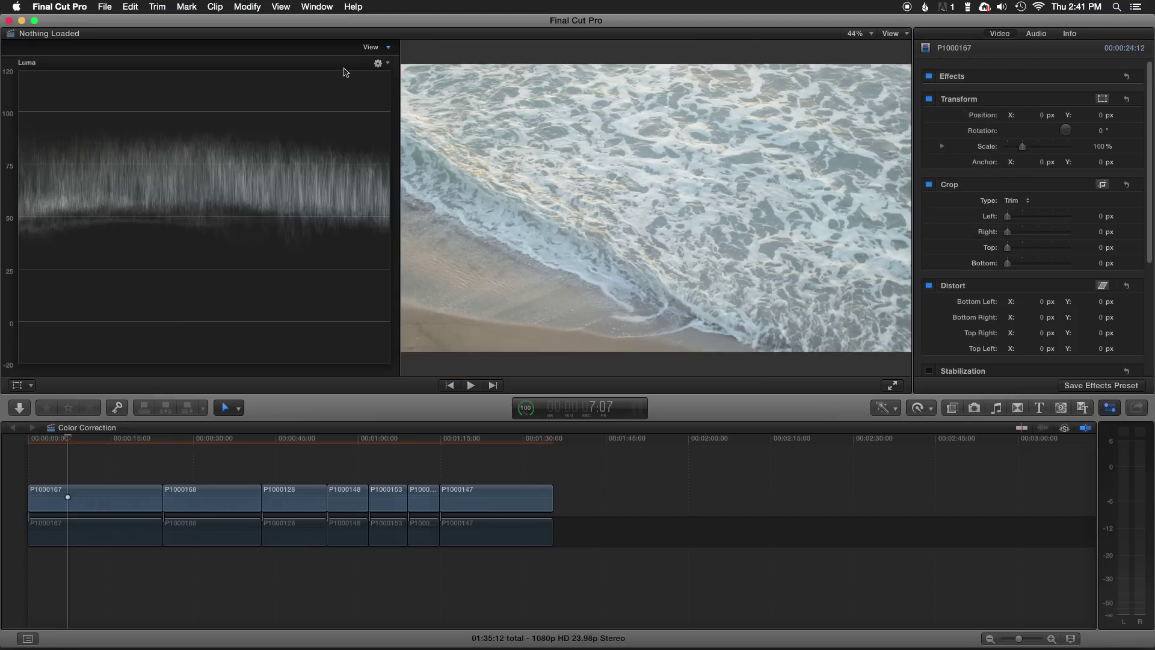
# Step: View the clip's vectorscope, and return the scope to the luma waveform
pyautogui.click(386, 64)
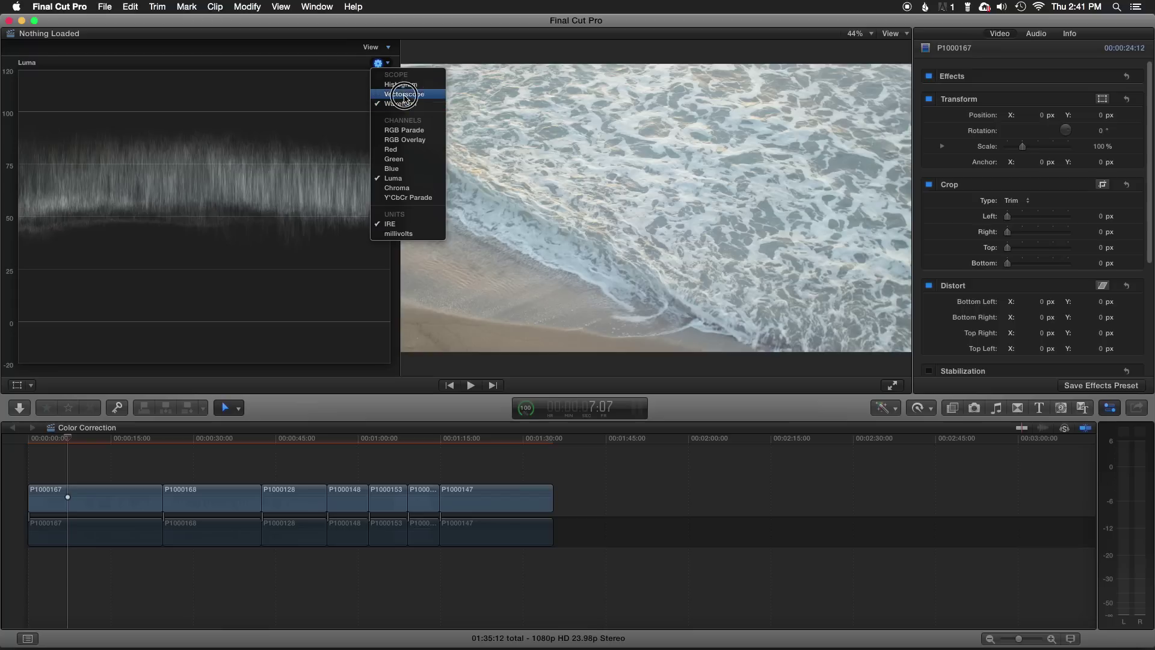
pyautogui.click(405, 95)
pyautogui.click(386, 63)
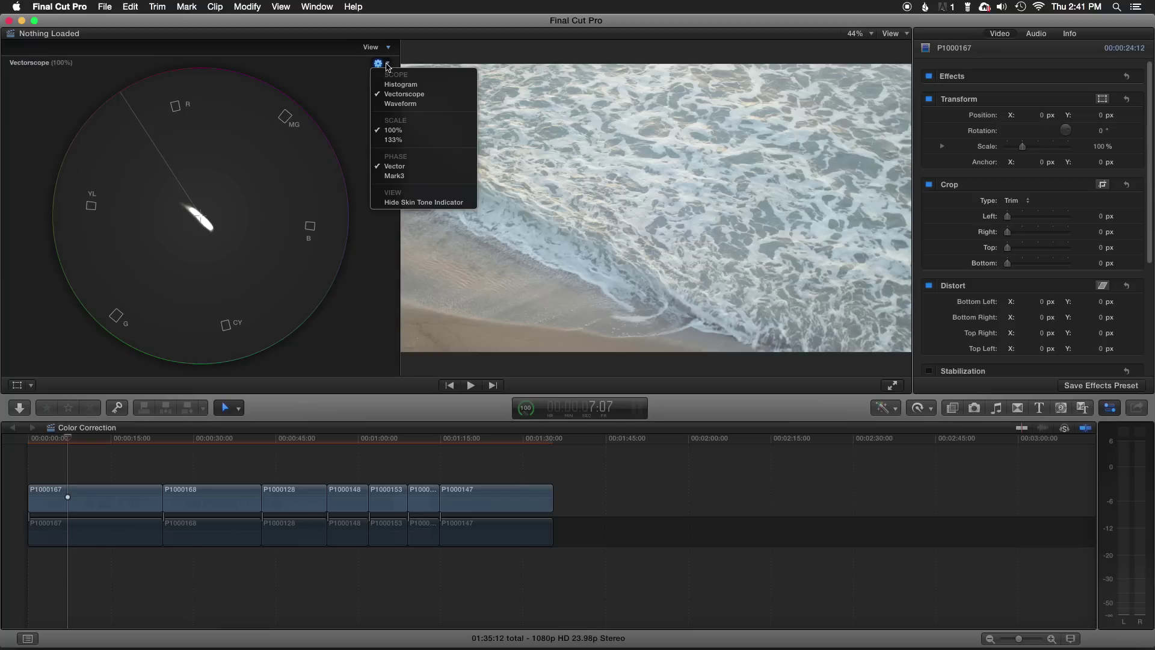
pyautogui.click(411, 105)
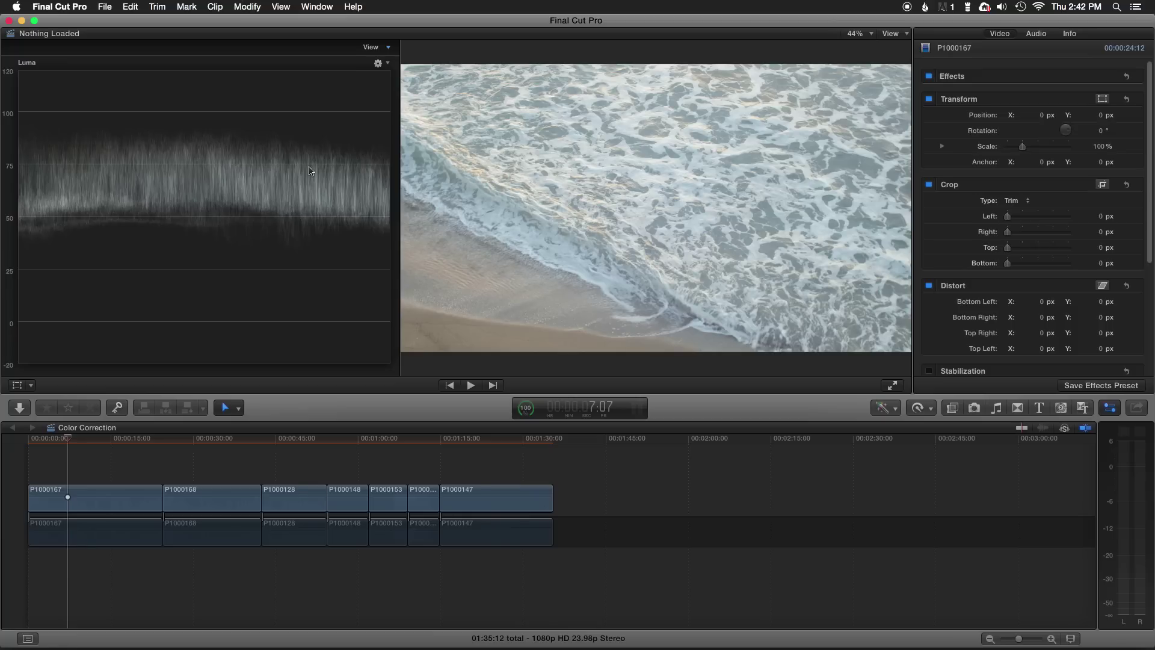
# Step: Apply the Color Correction effect to the first clip, P1000167, and keep its inspector open
pyautogui.click(77, 498)
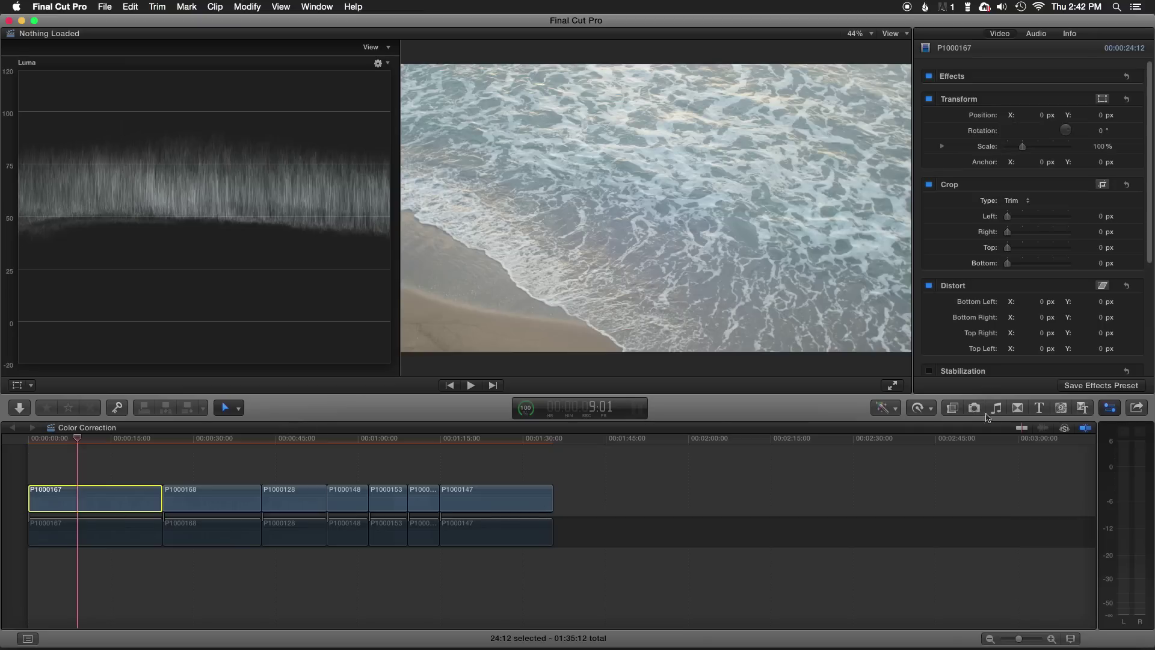
pyautogui.click(952, 408)
pyautogui.click(993, 511)
pyautogui.moveTo(993, 511); pyautogui.dragTo(80, 505)
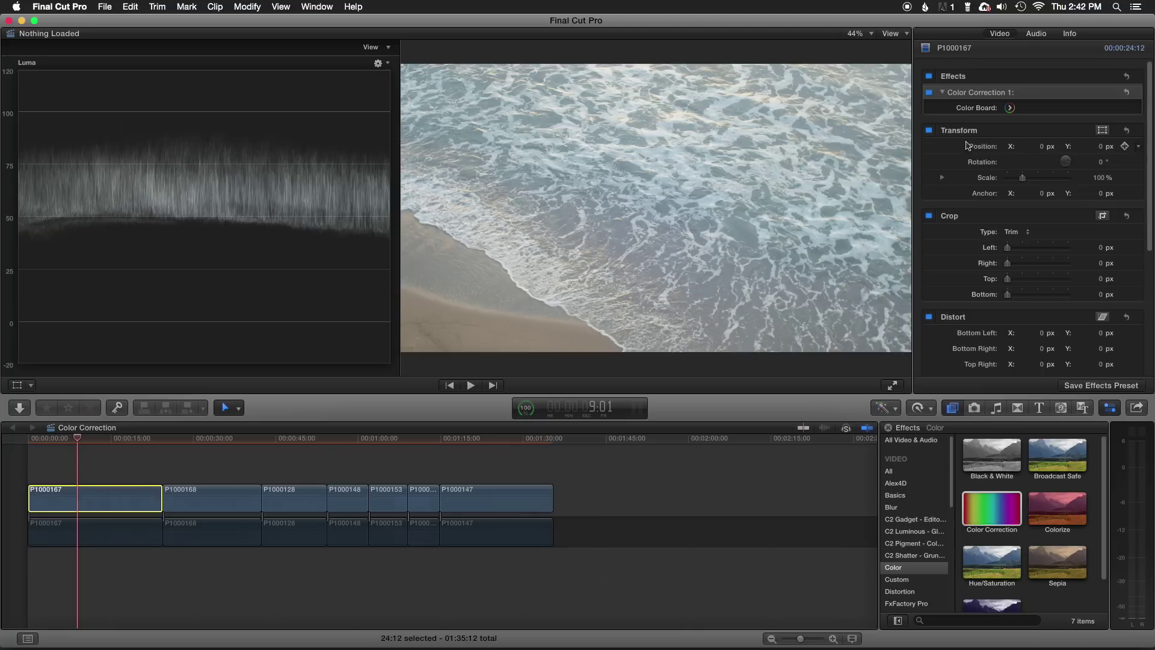
pyautogui.click(1109, 409)
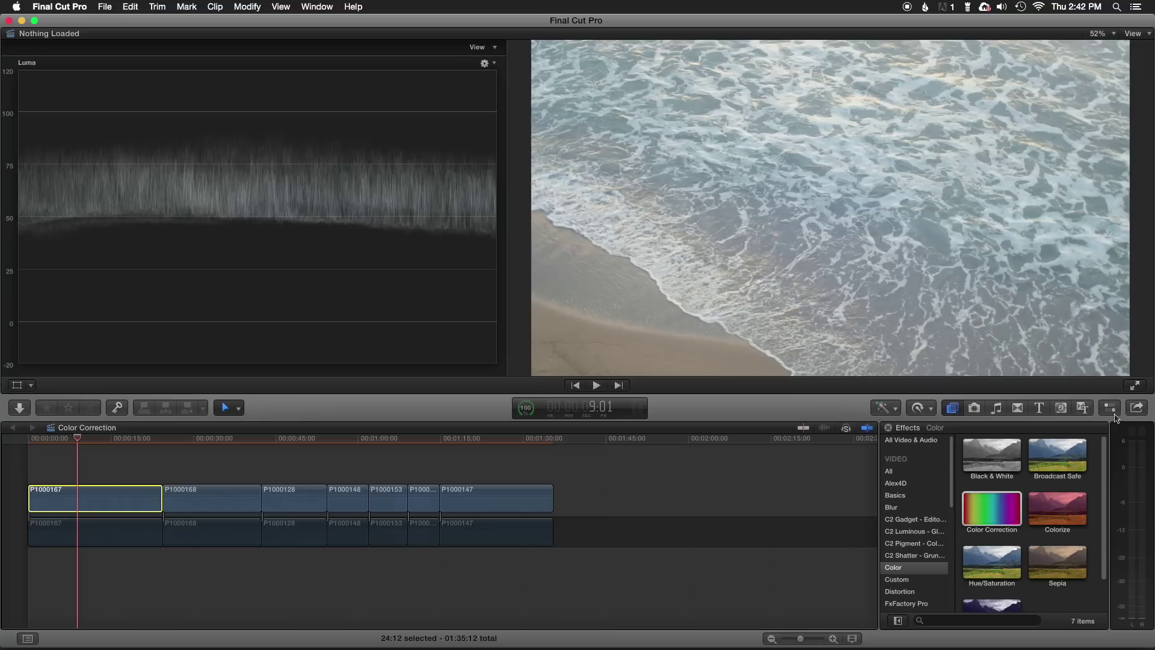
pyautogui.click(1109, 409)
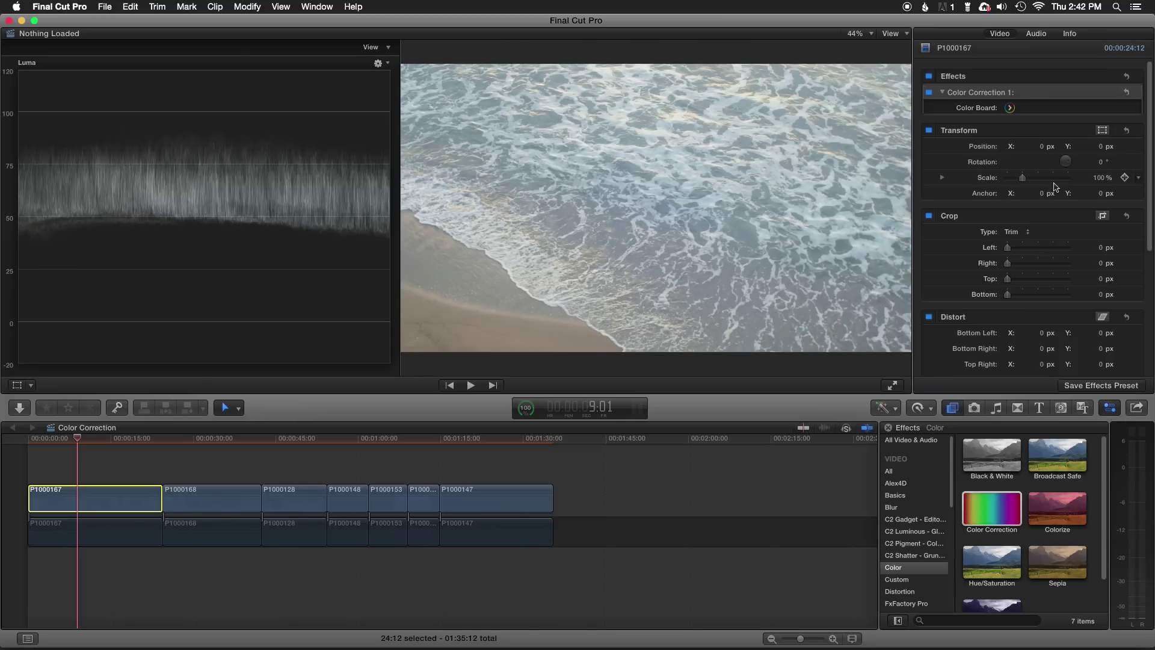
# Step: Open the exposure controls of Color Correction 1, try Shadows at -76%, and reset the exposure settings
pyautogui.click(1010, 108)
pyautogui.click(1087, 61)
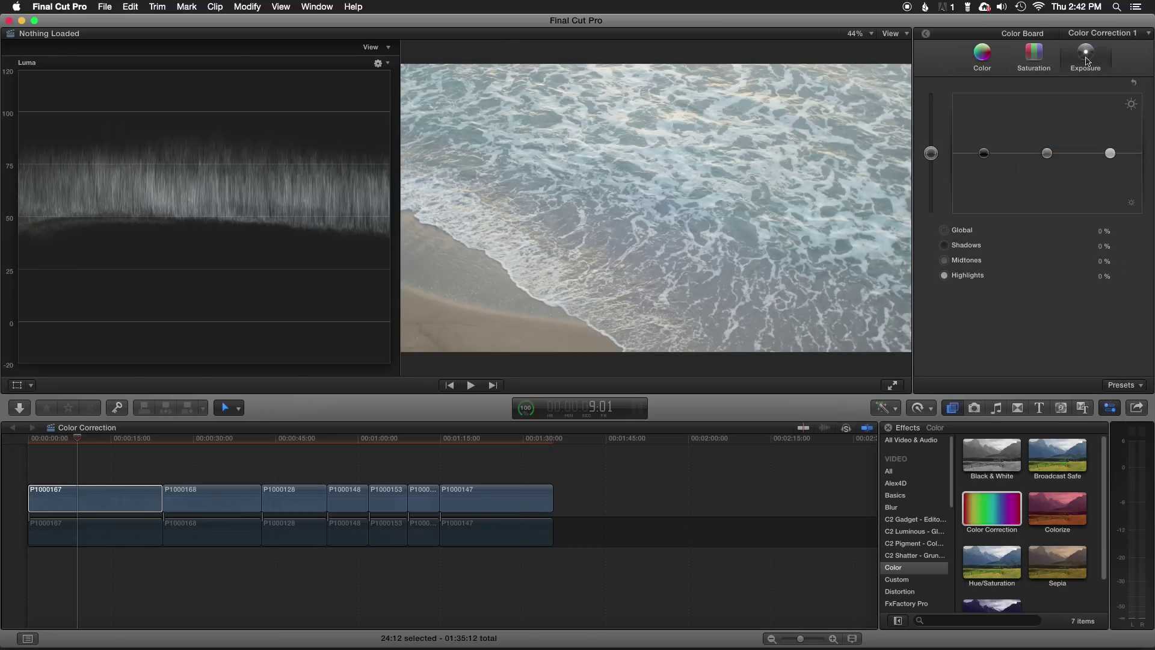
pyautogui.moveTo(985, 155); pyautogui.dragTo(988, 206)
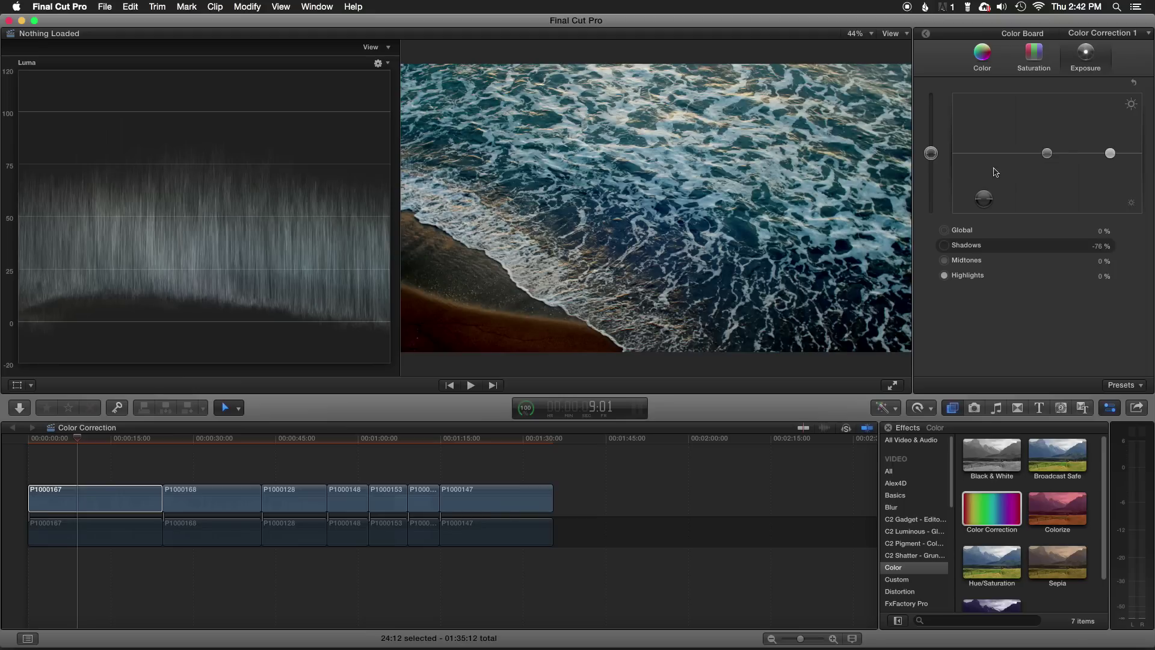
pyautogui.click(1134, 84)
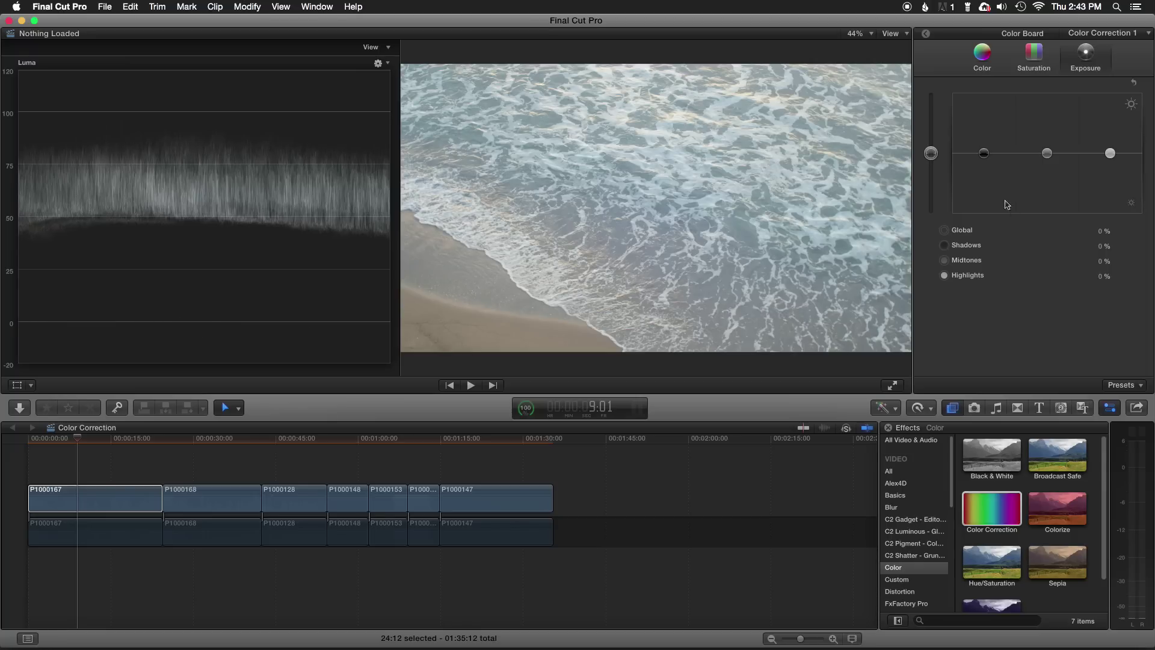
# Step: Lower the exposure Shadows of Color Correction 1 to -60% and raise the Highlights to 1%
pyautogui.moveTo(984, 153); pyautogui.dragTo(989, 194)
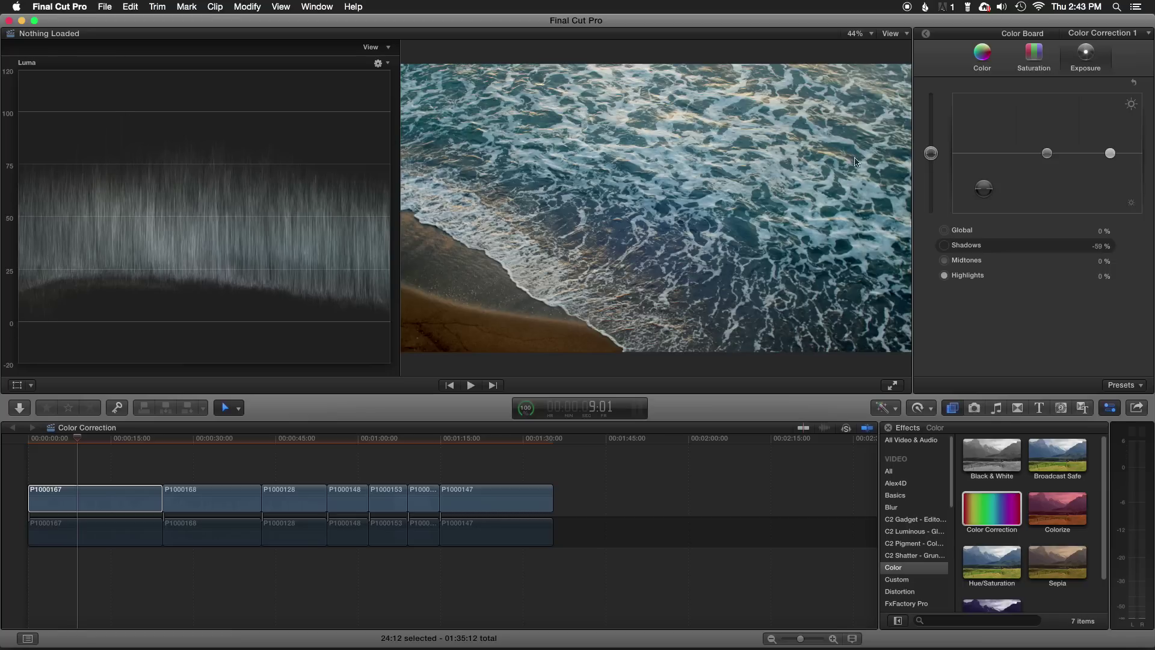
pyautogui.moveTo(985, 190); pyautogui.dragTo(984, 215)
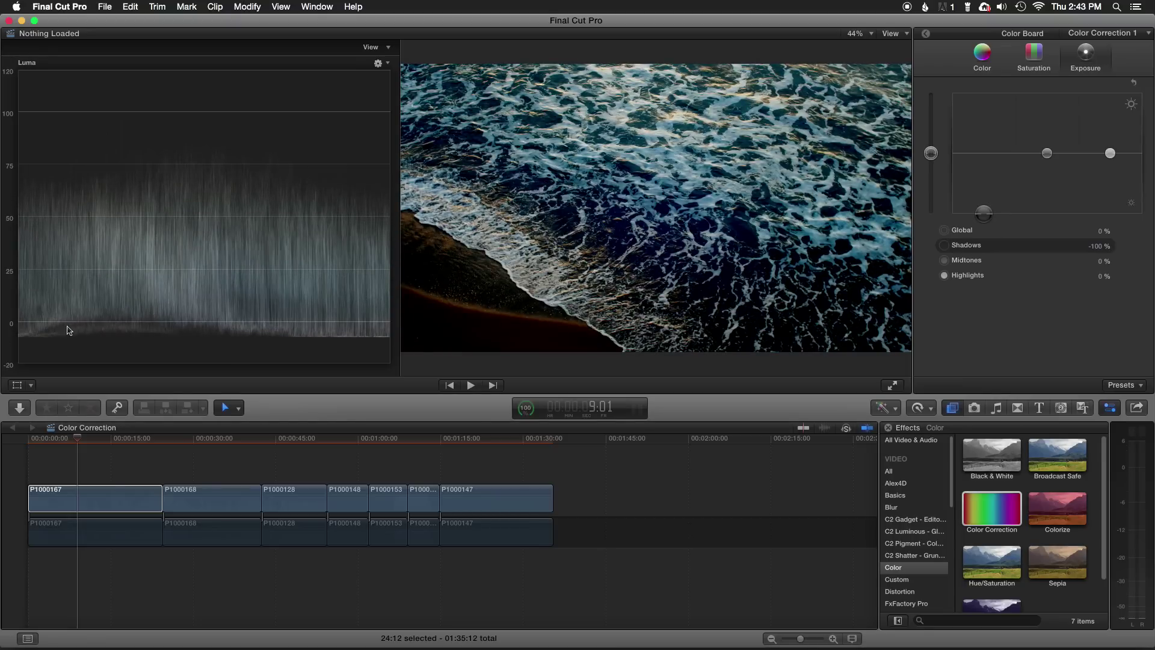
pyautogui.click(987, 214)
pyautogui.moveTo(987, 214); pyautogui.dragTo(984, 190)
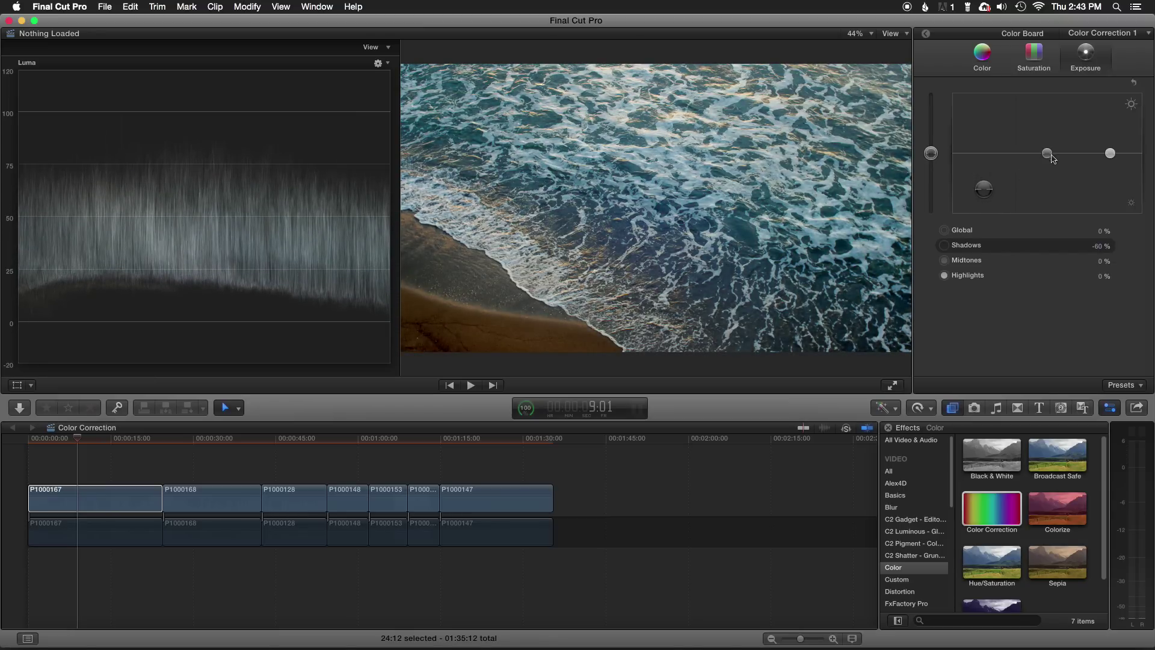
pyautogui.moveTo(1113, 155); pyautogui.dragTo(1111, 153)
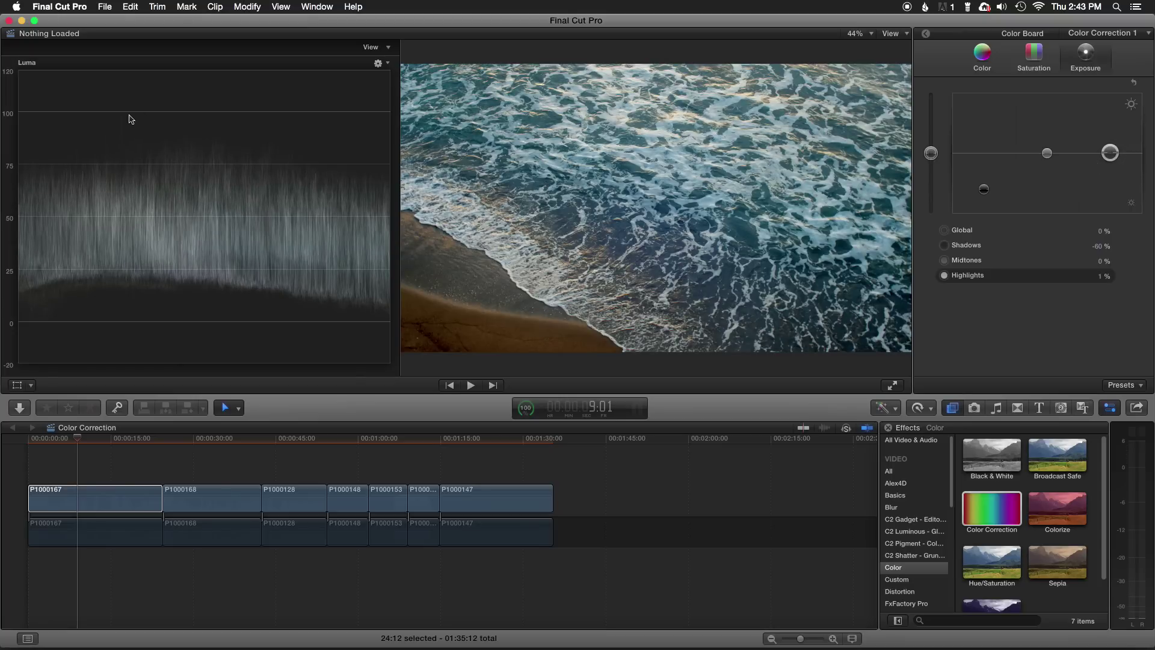
# Step: Soften the exposure Shadows of Color Correction 1 to -50%
pyautogui.press('s')
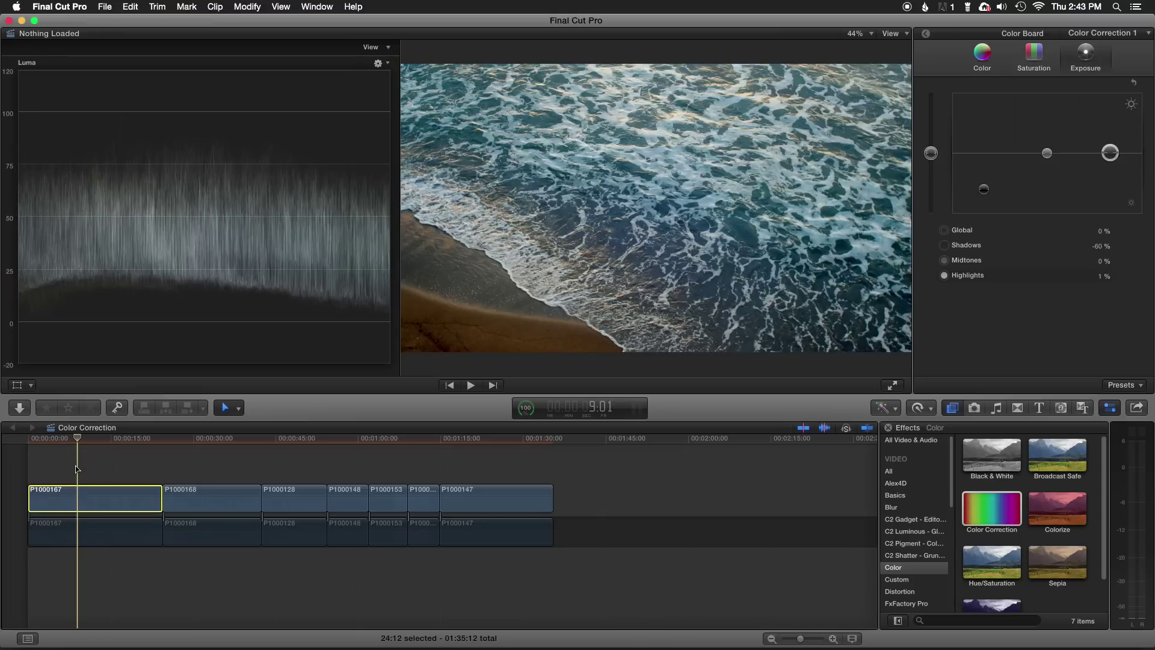
pyautogui.press('s')
pyautogui.moveTo(983, 190); pyautogui.dragTo(984, 187)
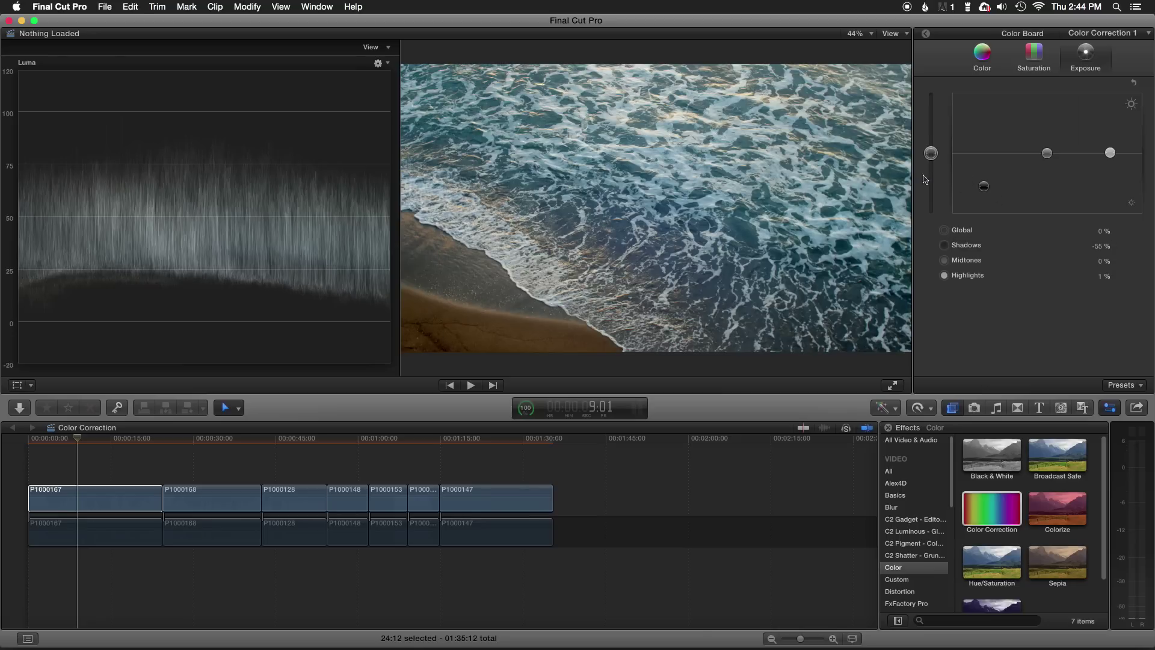
pyautogui.moveTo(984, 186); pyautogui.dragTo(987, 187)
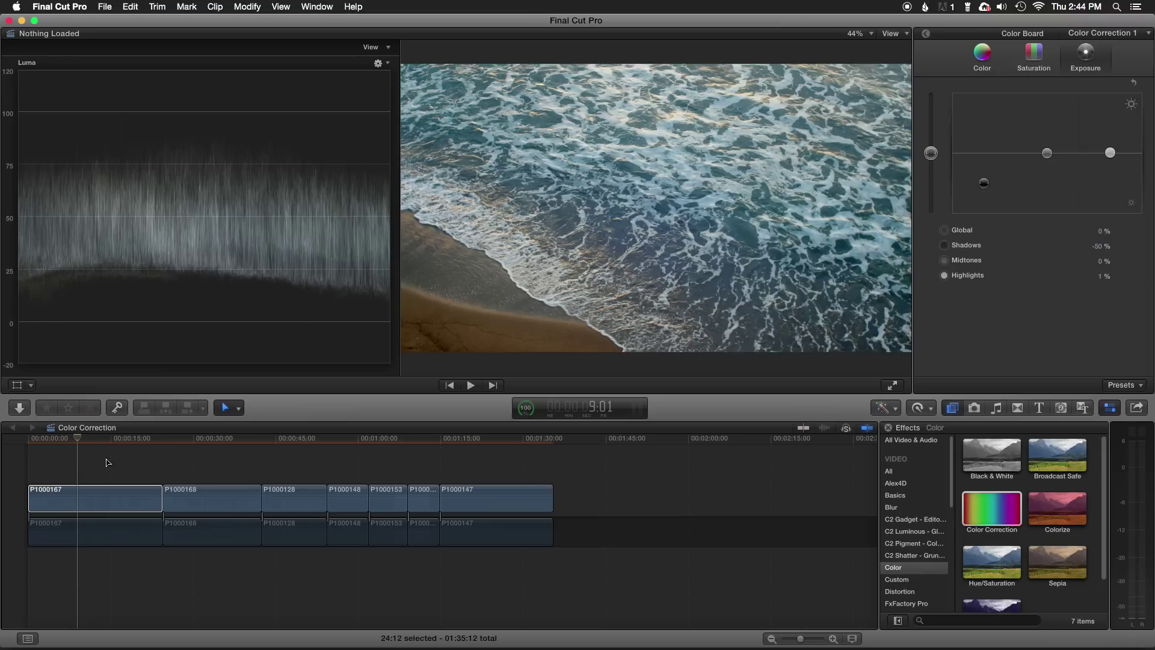
# Step: Compare clip P1000167 at 10:12 with and without correction, switching all effects and Color Correction 1 off and on
pyautogui.click(110, 441)
pyautogui.moveTo(110, 445); pyautogui.dragTo(85, 441)
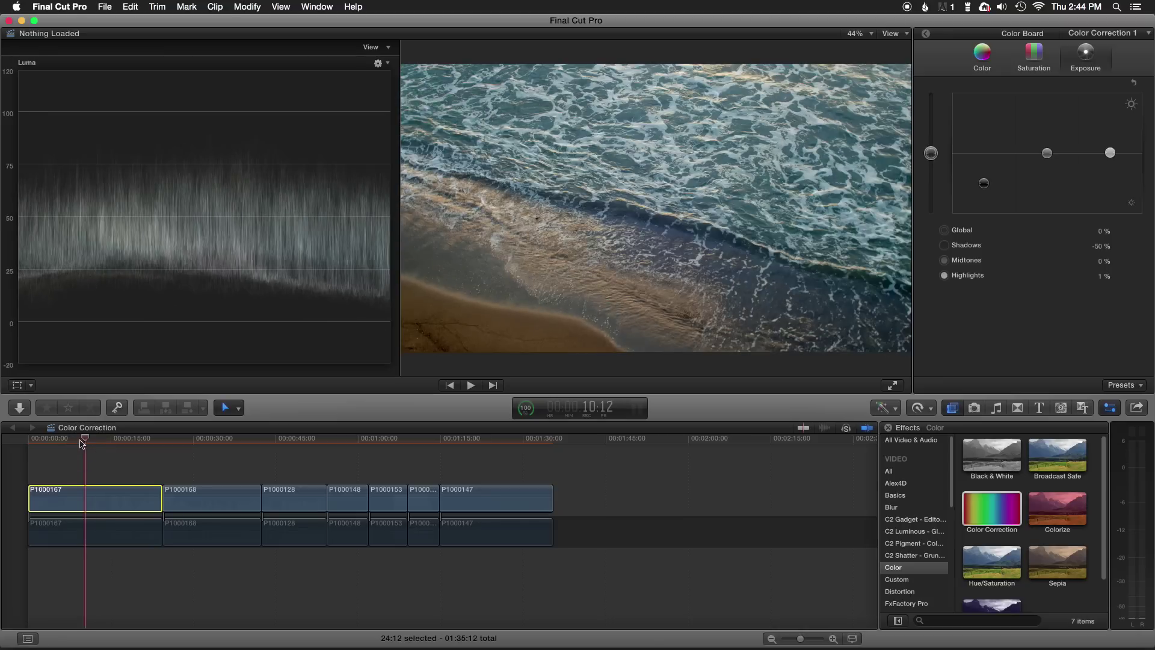
pyautogui.click(925, 33)
pyautogui.click(929, 79)
pyautogui.click(929, 78)
pyautogui.click(929, 78)
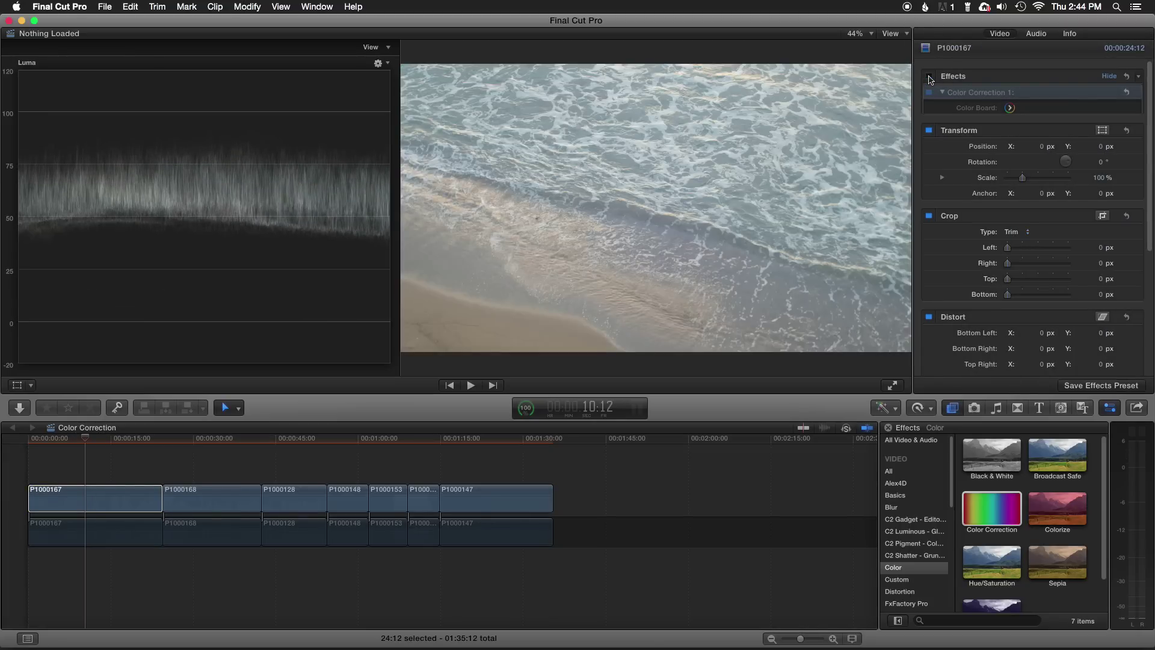
pyautogui.click(929, 78)
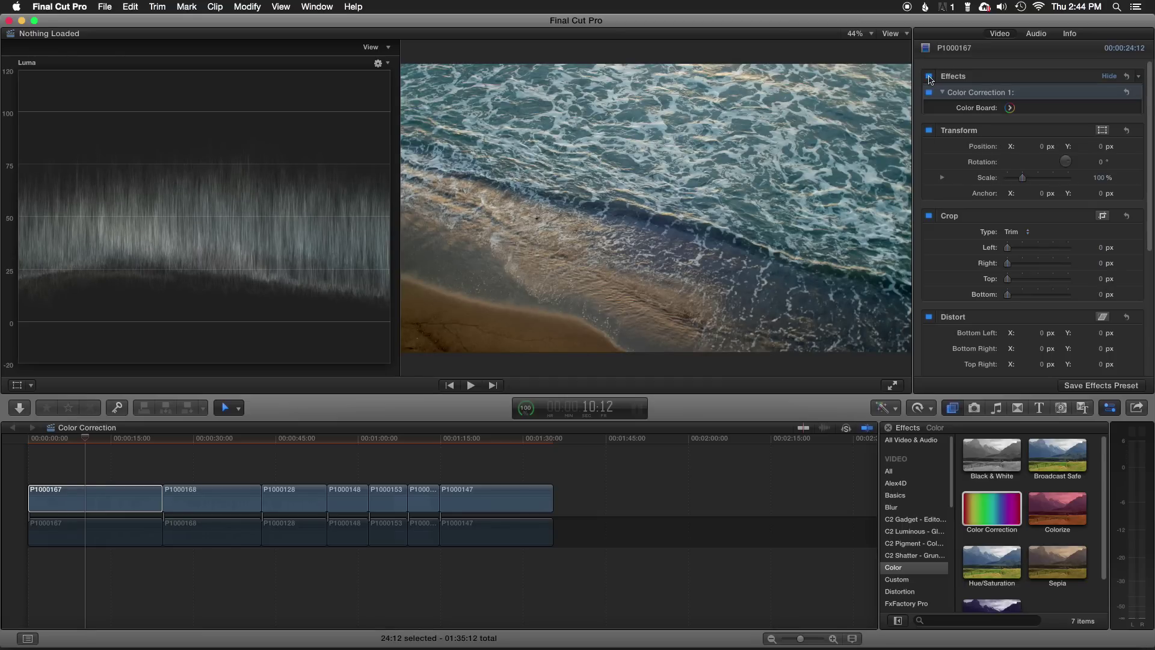
pyautogui.click(930, 77)
pyautogui.click(930, 77)
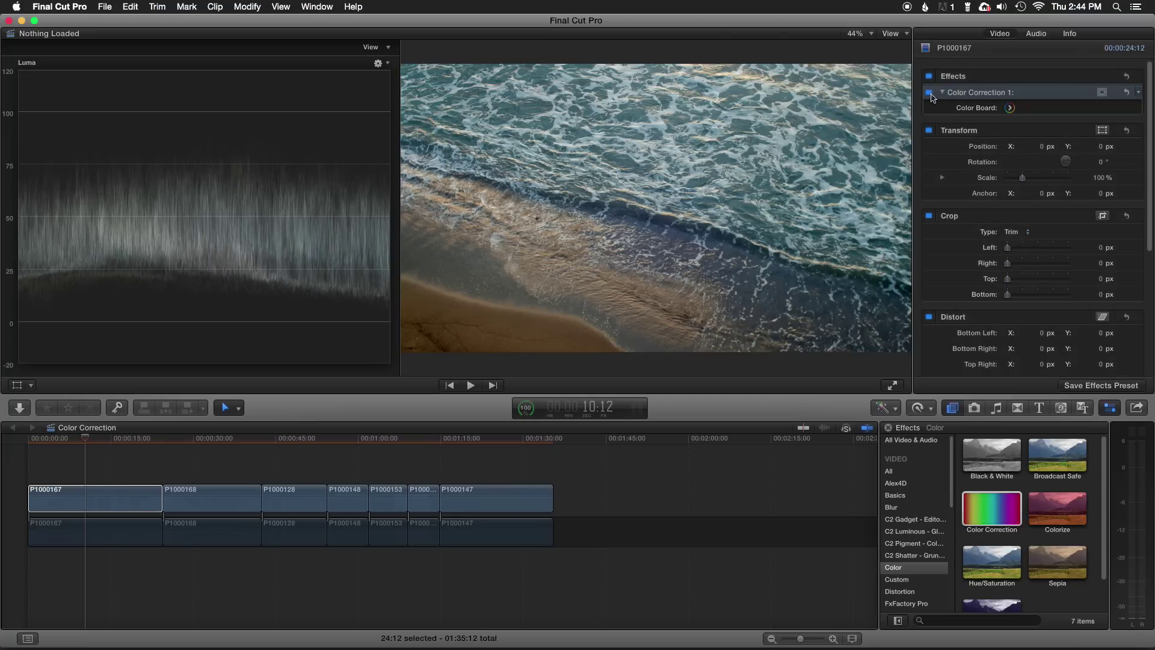
pyautogui.click(930, 93)
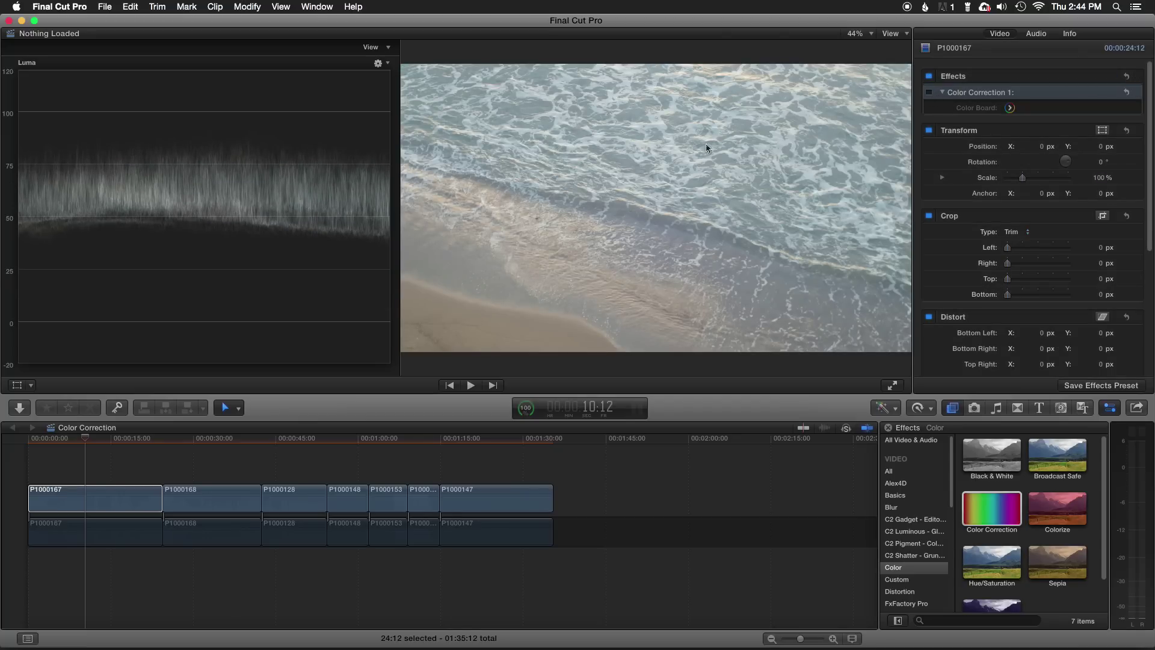
pyautogui.click(930, 93)
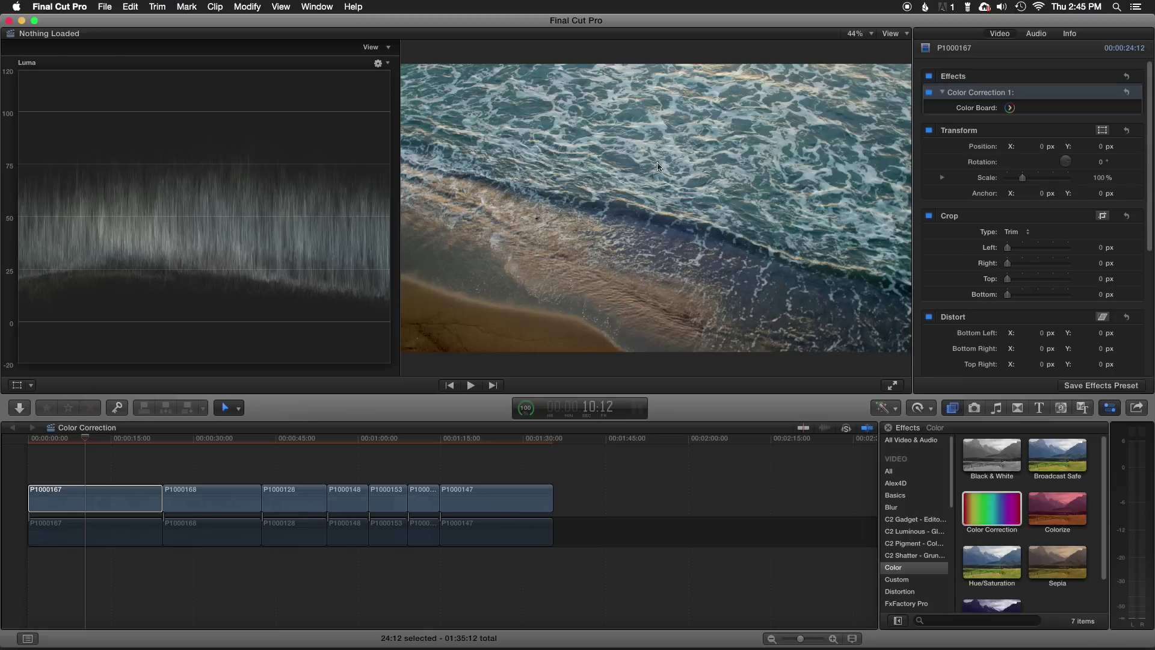
# Step: Inspect the color settings of Color Correction 1 and add a second Color Correction effect to clip P1000167
pyautogui.click(1011, 108)
pyautogui.click(985, 64)
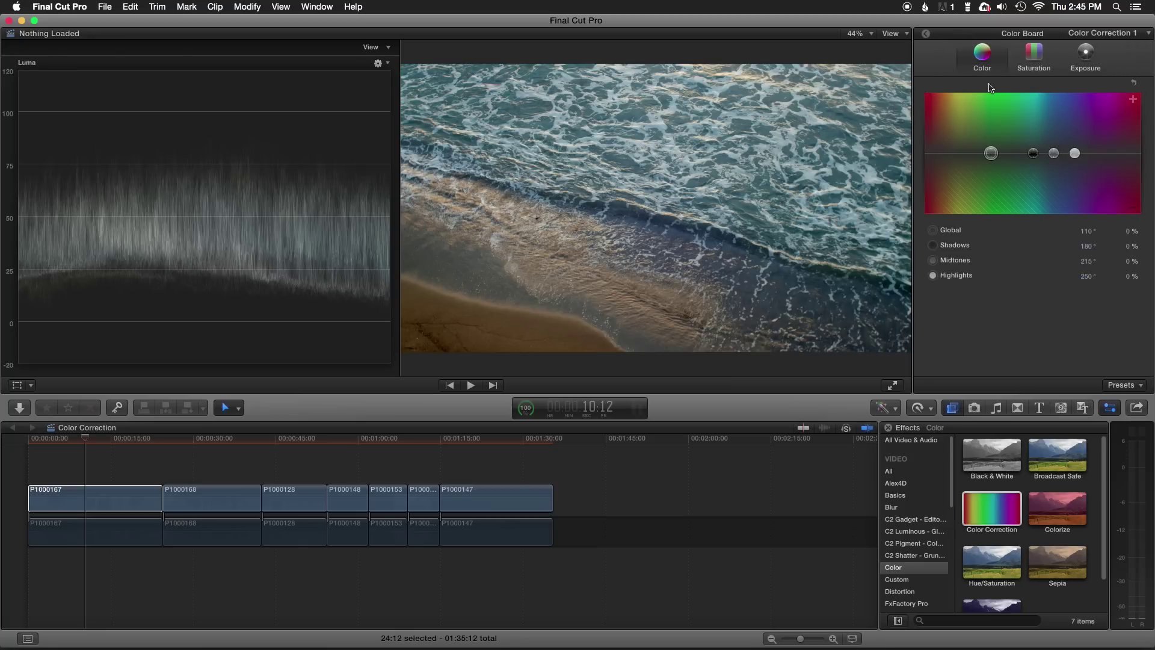
pyautogui.click(927, 34)
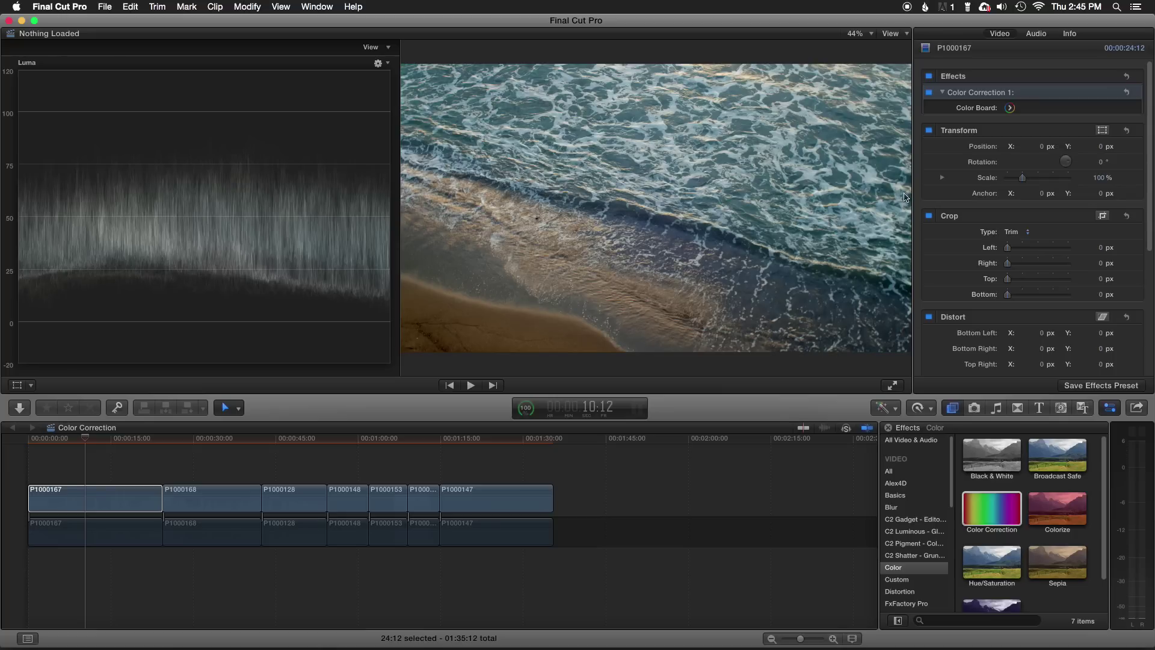
pyautogui.moveTo(969, 506); pyautogui.dragTo(104, 498)
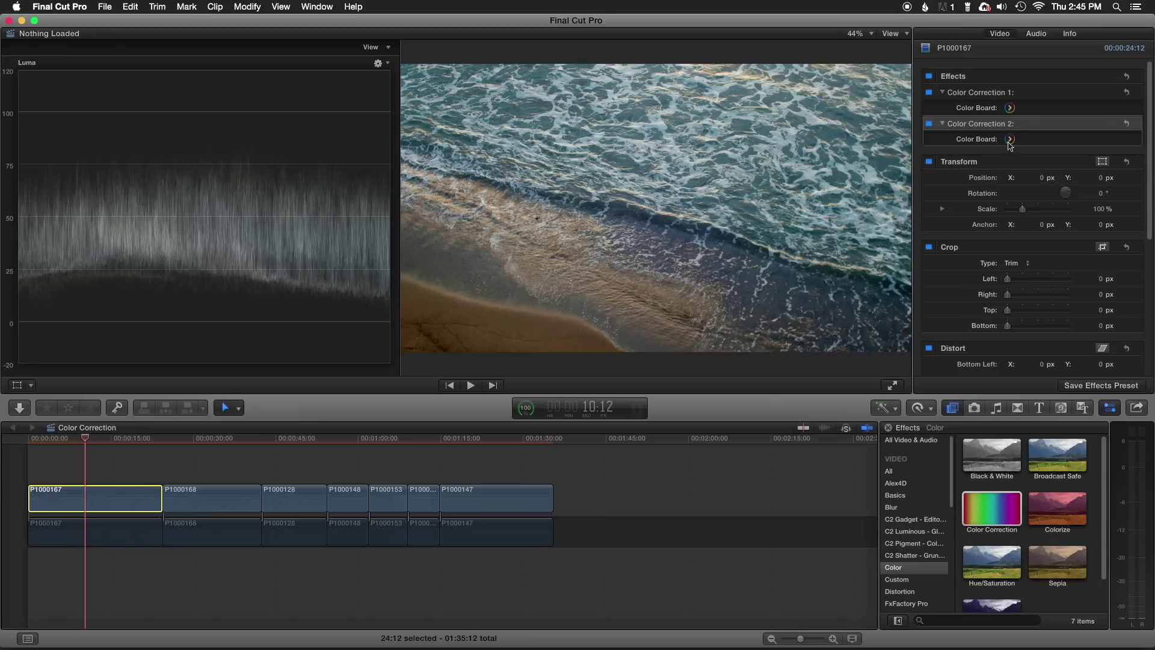
pyautogui.click(1012, 108)
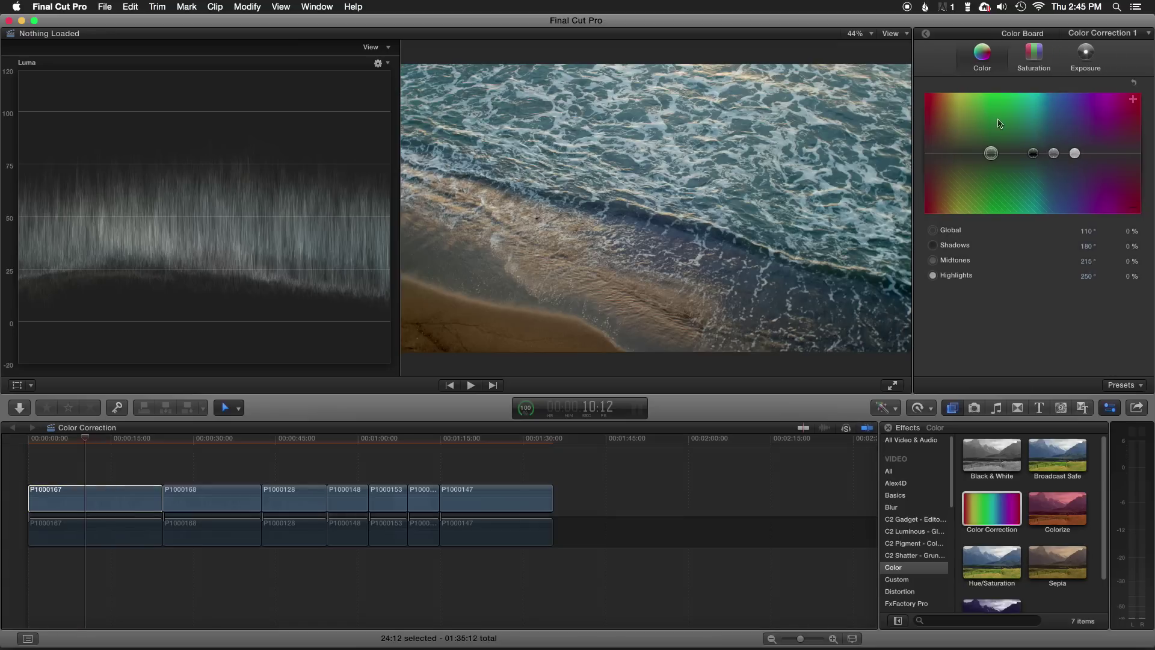
pyautogui.click(926, 33)
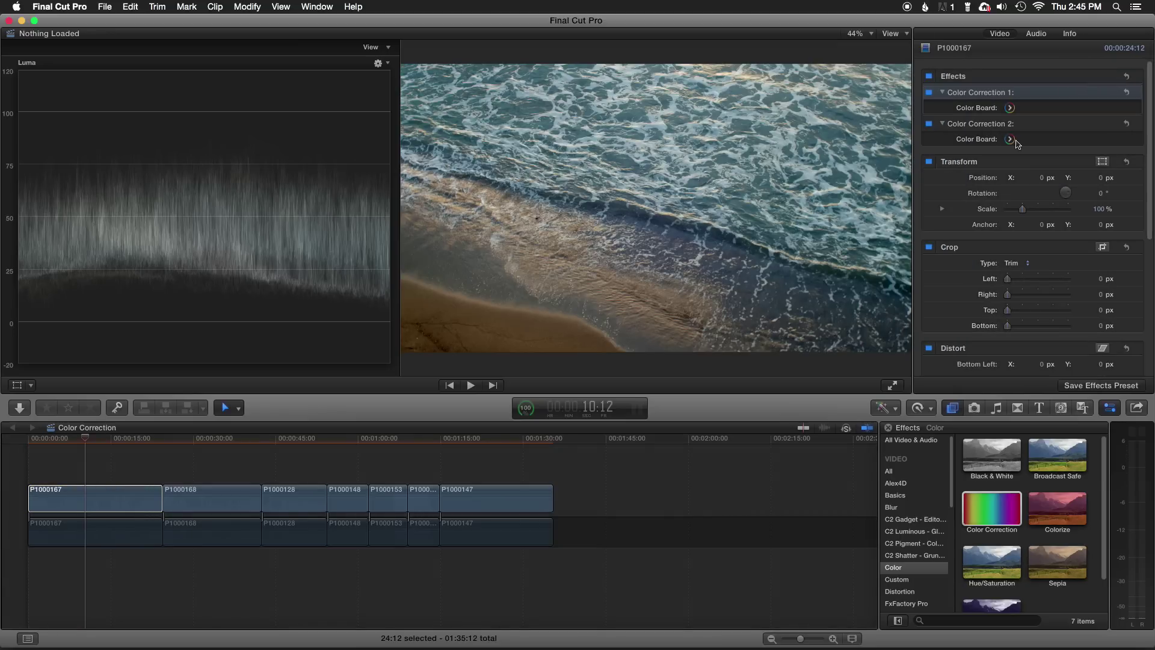
# Step: In Color Correction 2, tint the Shadows blue at 206° and 20%, and the Midtones orange at 28° and 25%
pyautogui.click(1011, 140)
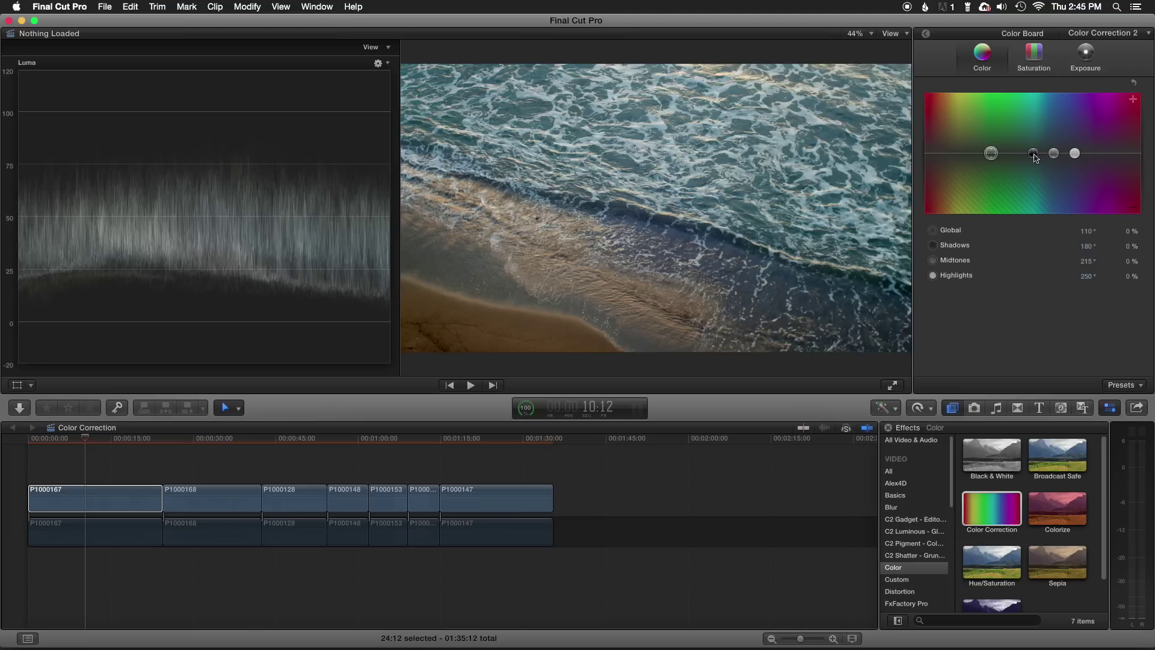
pyautogui.moveTo(1034, 155); pyautogui.dragTo(1049, 149)
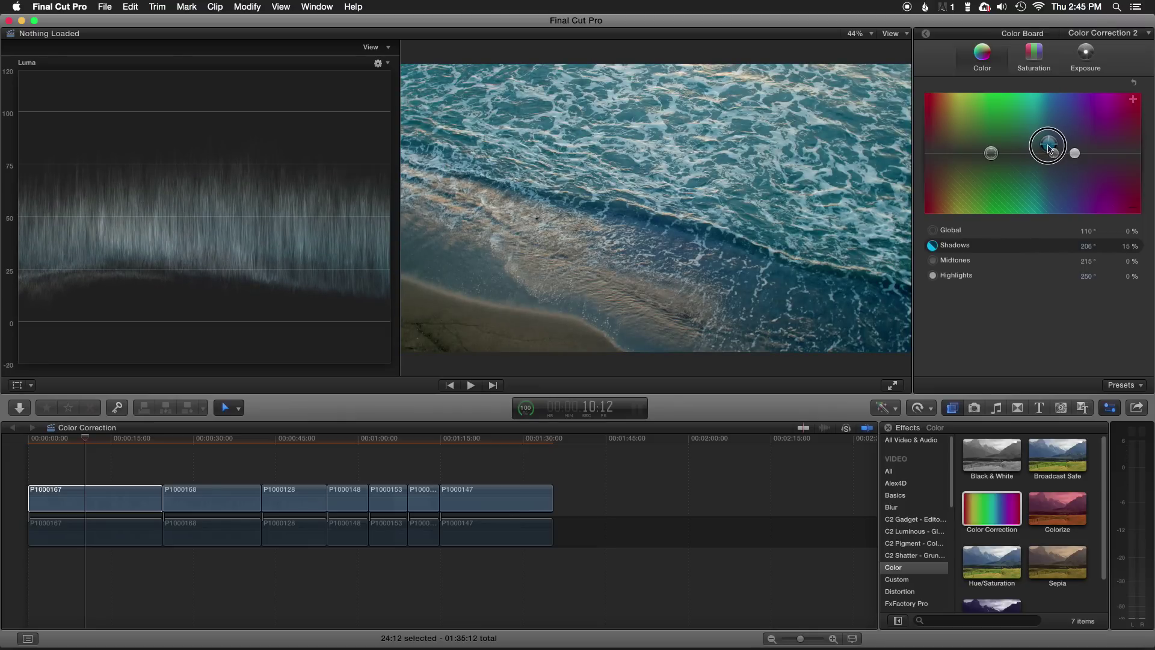
pyautogui.click(1054, 155)
pyautogui.moveTo(1053, 154)
pyautogui.mouseDown()
pyautogui.moveTo(940, 152)
pyautogui.moveTo(941, 139)
pyautogui.moveTo(1049, 141)
pyautogui.mouseUp()
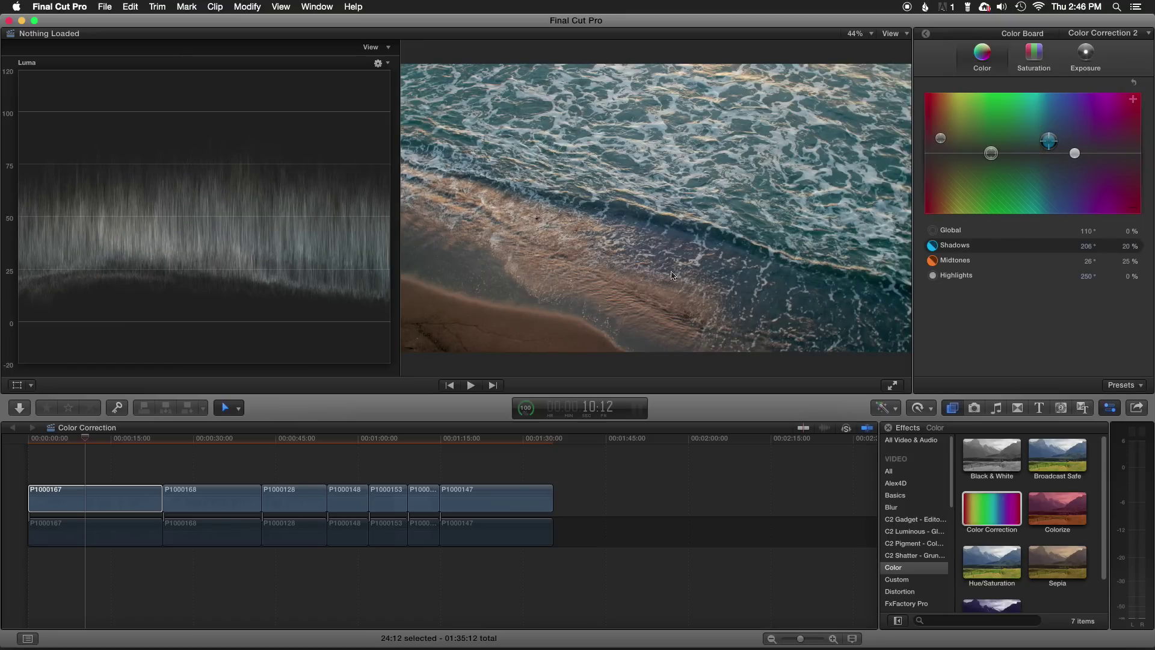
# Step: In Color Correction 2, lower Global saturation to -15% and retune the color tints to Shadows 201° and 24%, Midtones 28° and 35%
pyautogui.click(1034, 63)
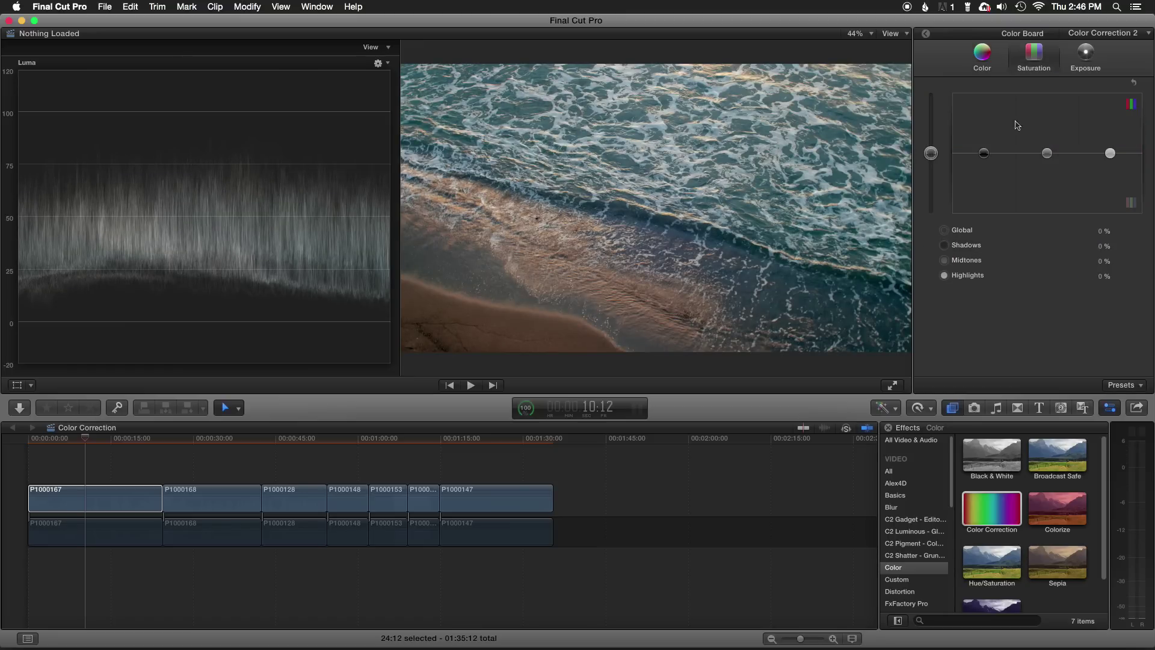
pyautogui.moveTo(927, 157); pyautogui.dragTo(927, 165)
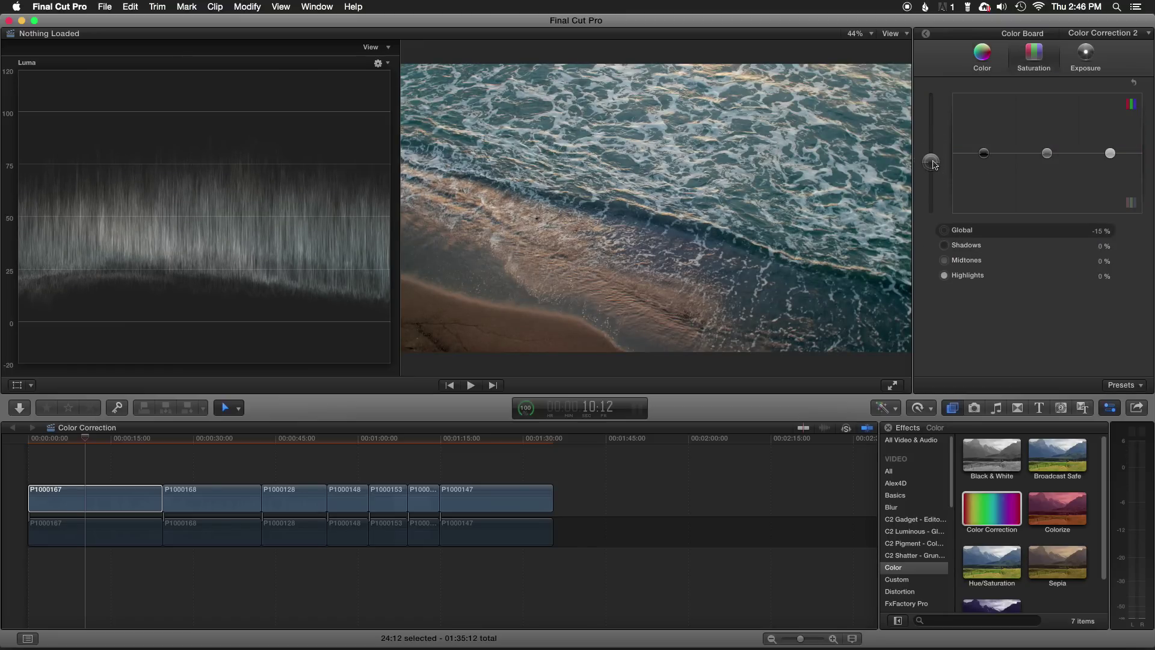
pyautogui.click(968, 62)
pyautogui.moveTo(941, 137); pyautogui.dragTo(942, 133)
pyautogui.moveTo(1049, 140); pyautogui.dragTo(1046, 139)
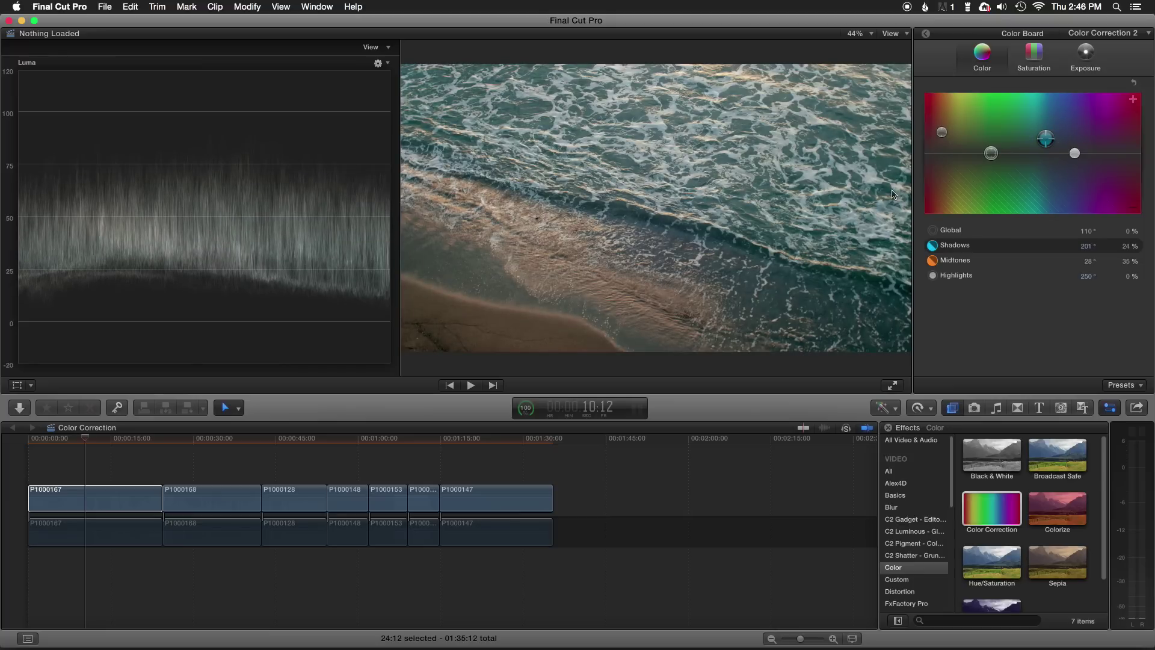
pyautogui.click(551, 244)
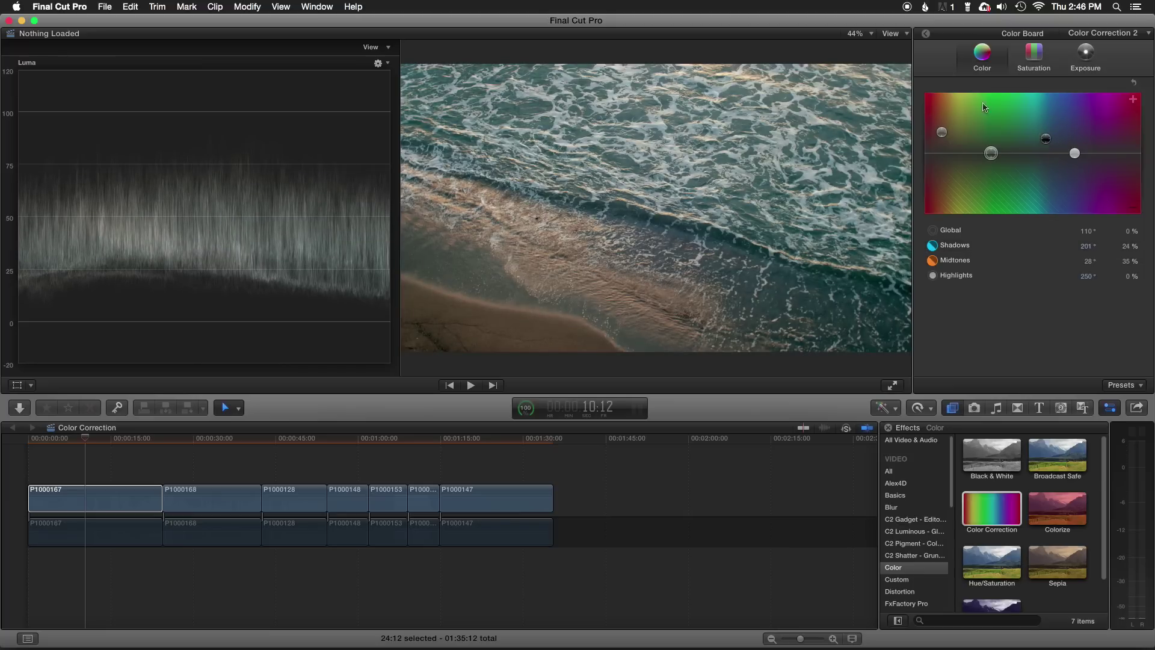
# Step: Compare clip P1000167 with and without the grade, switching Color Correction 2 and all effects off and on
pyautogui.click(927, 35)
pyautogui.click(929, 124)
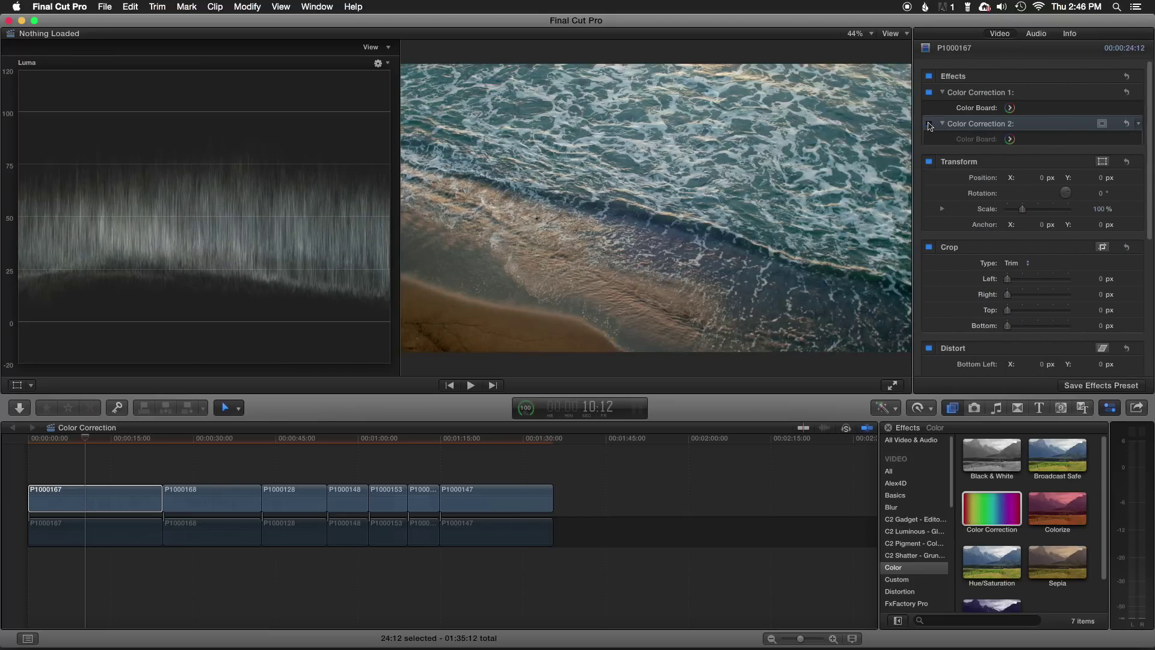
pyautogui.click(929, 124)
pyautogui.click(929, 77)
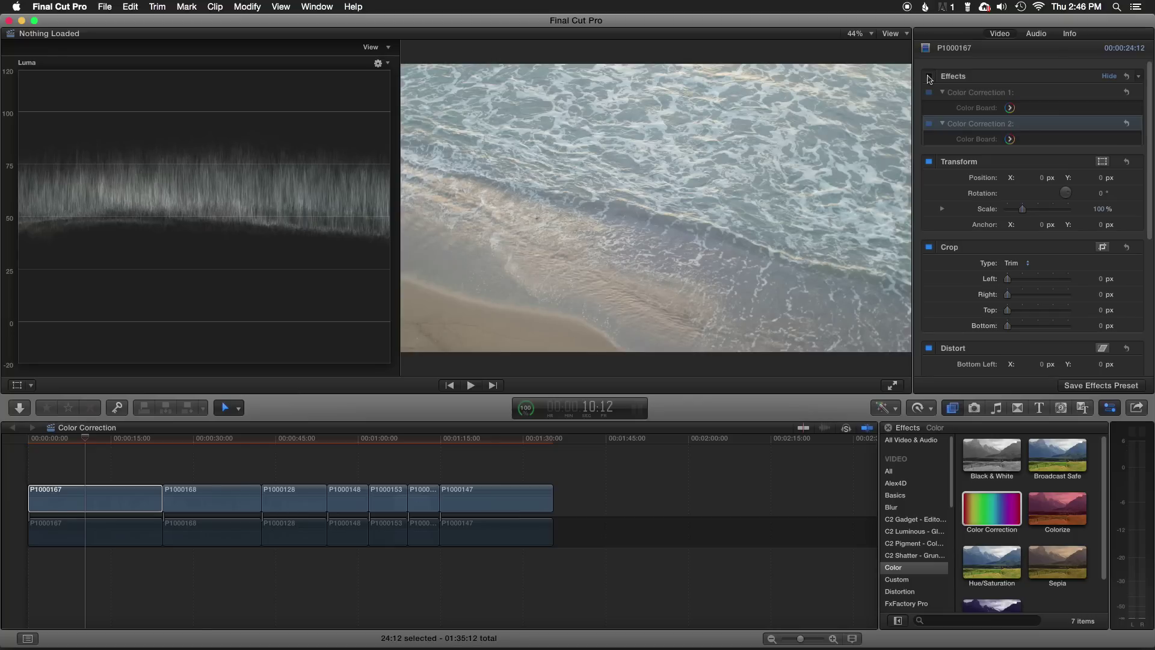
pyautogui.click(930, 78)
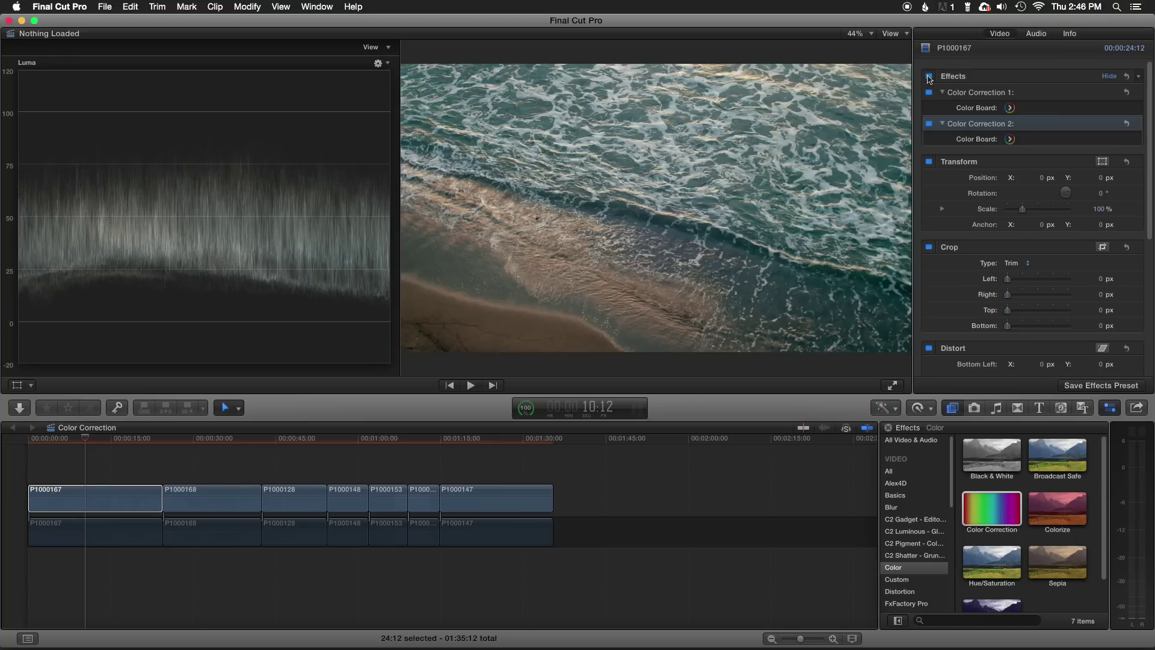
# Step: Move the playhead to 34:08 in clip P1000168 and apply a Color Correction effect to that clip
pyautogui.click(29, 457)
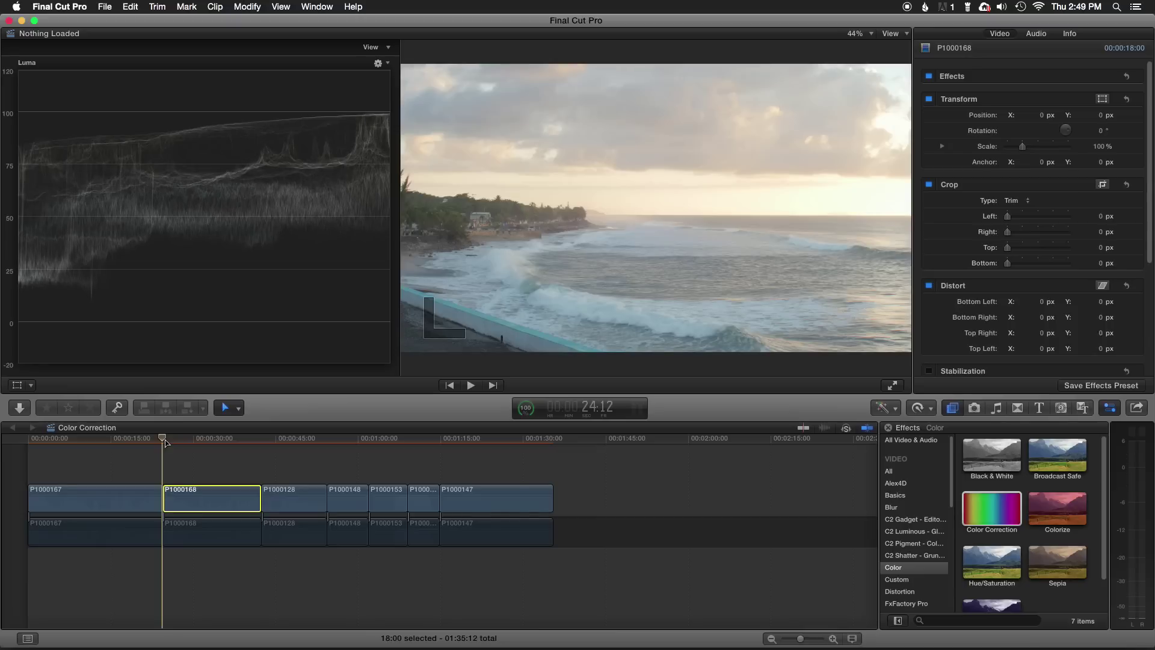
pyautogui.moveTo(176, 438); pyautogui.dragTo(216, 438)
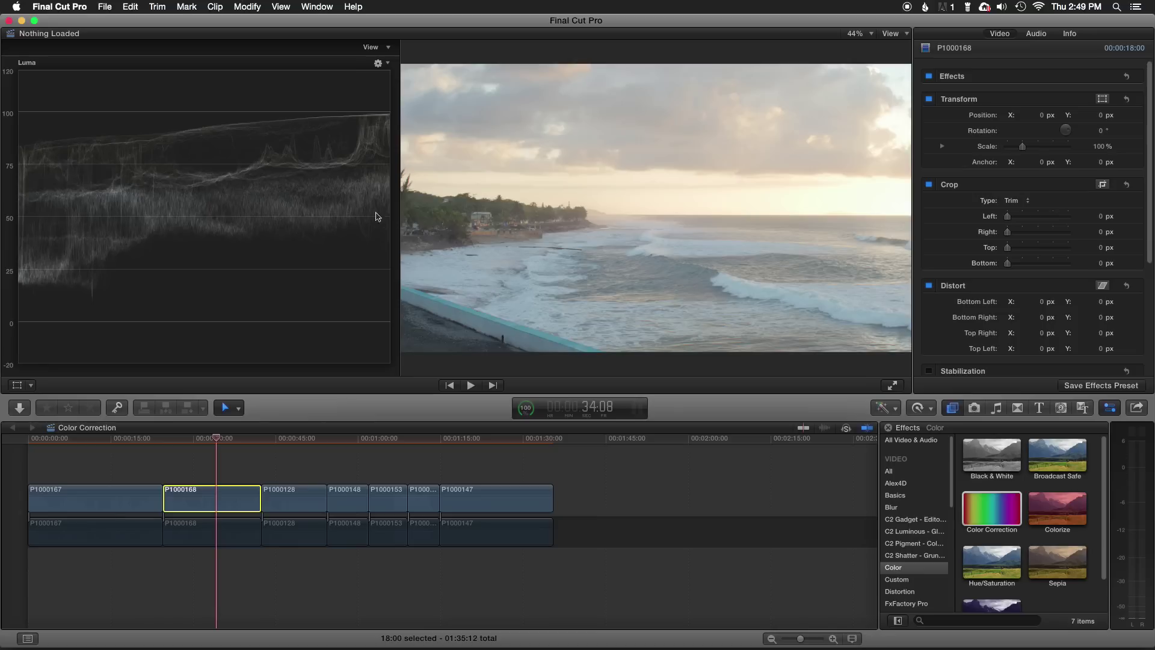
pyautogui.click(993, 510)
pyautogui.moveTo(993, 510); pyautogui.dragTo(199, 502)
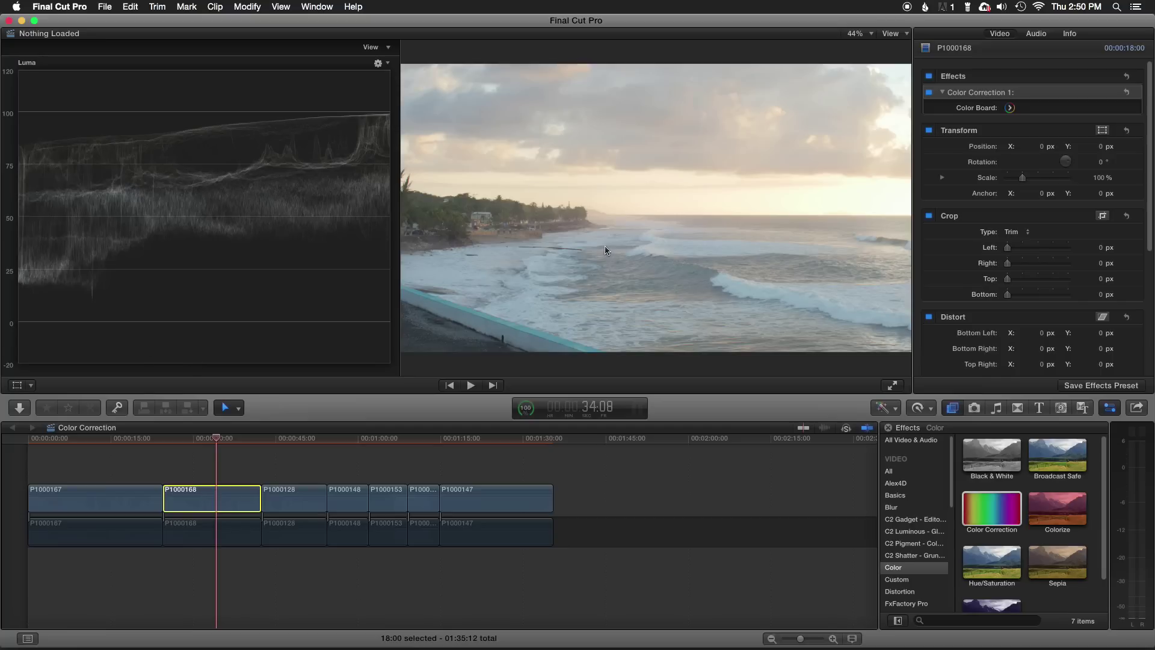
# Step: Darken the exposure in Color Correction 1 of clip P1000168, with Shadows at -9% and Midtones at -39%
pyautogui.click(1009, 107)
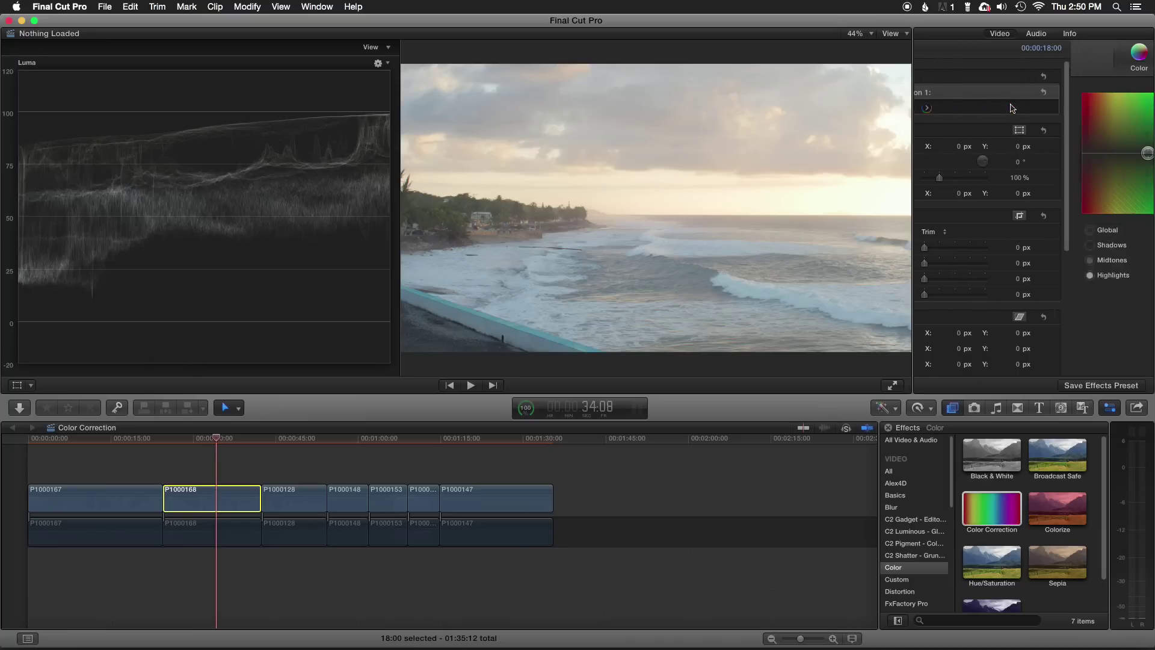
pyautogui.click(1084, 58)
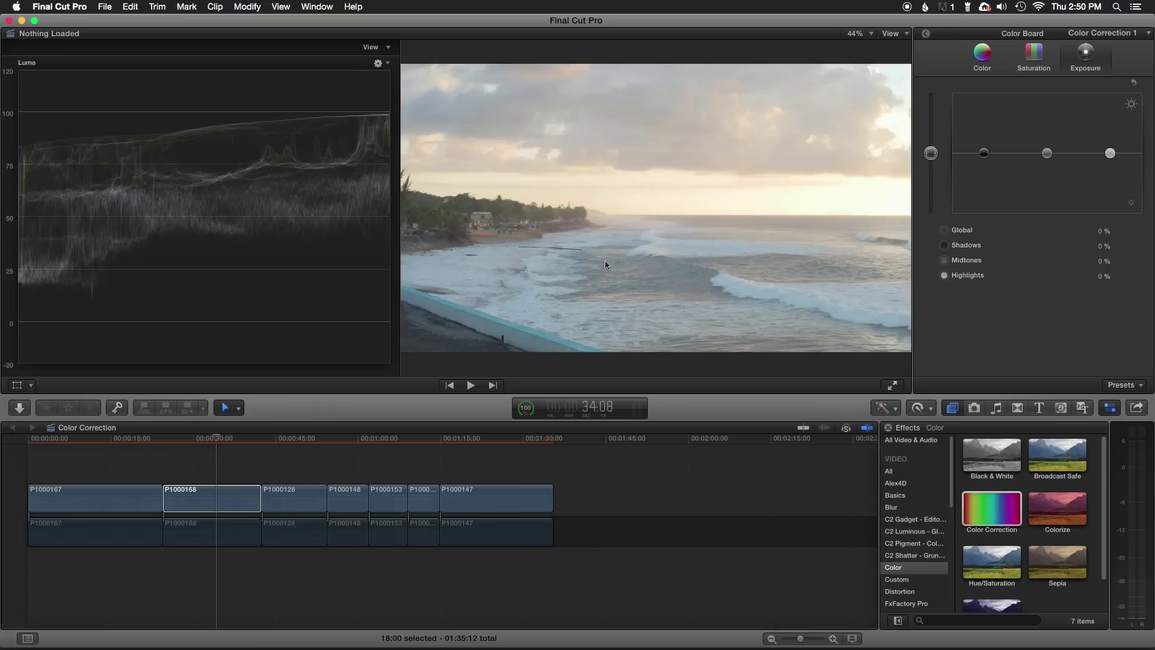
pyautogui.moveTo(987, 156); pyautogui.dragTo(988, 164)
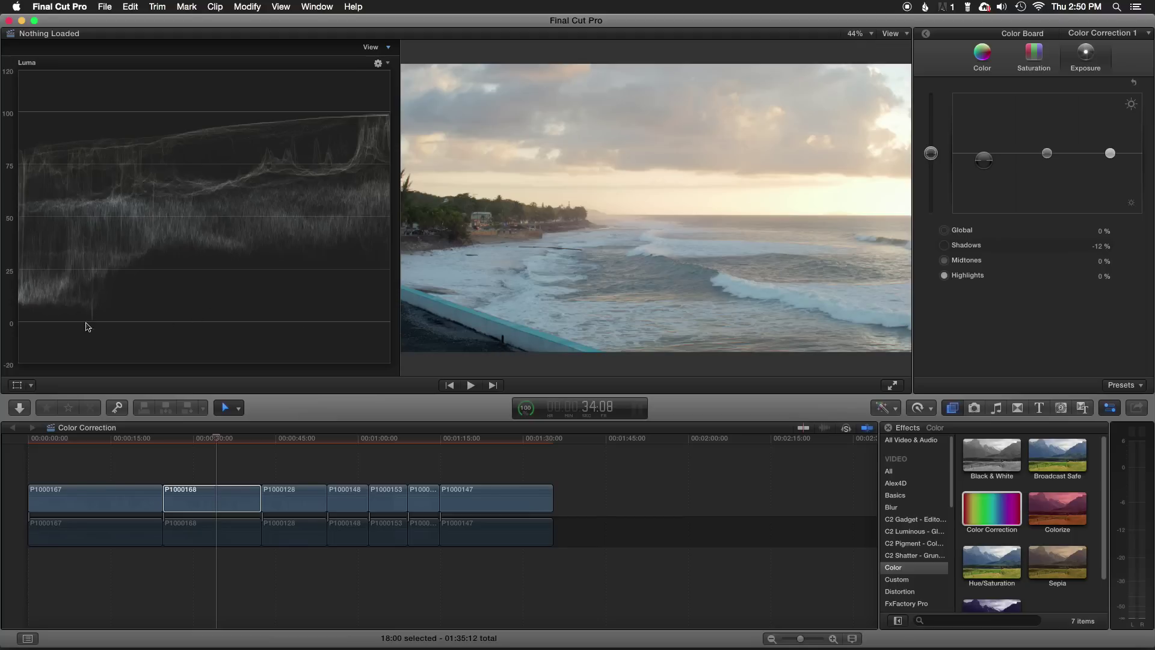
pyautogui.click(932, 155)
pyautogui.moveTo(985, 160); pyautogui.dragTo(986, 162)
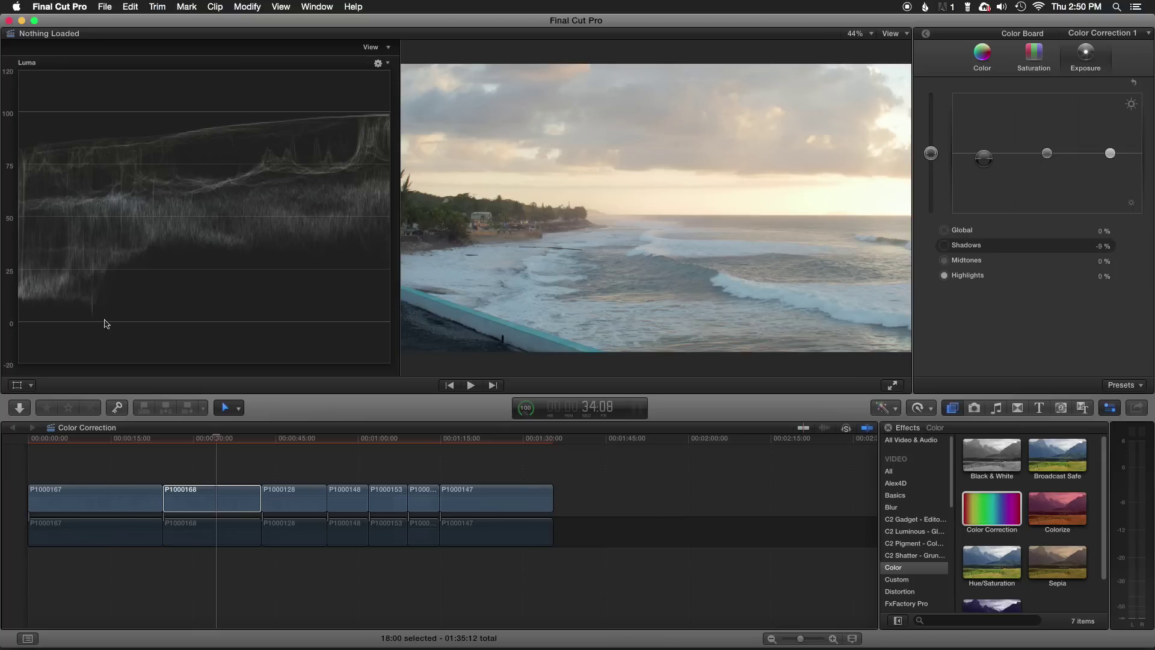
pyautogui.click(1047, 154)
pyautogui.moveTo(1048, 156); pyautogui.dragTo(1042, 180)
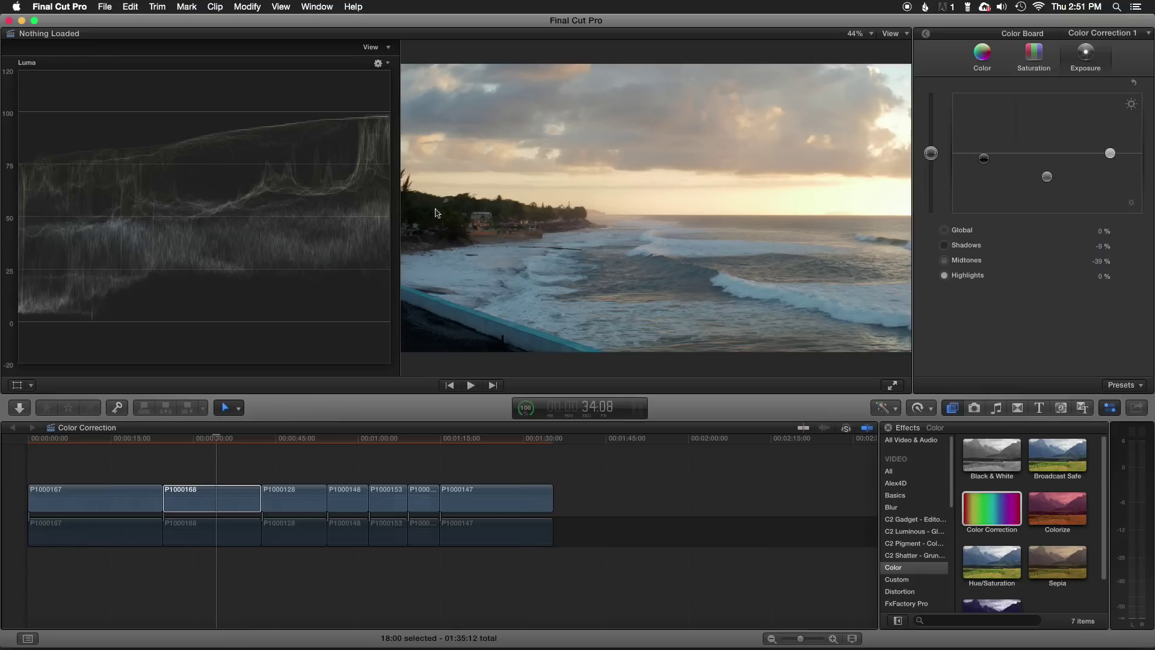
# Step: Rebalance the exposure of Color Correction 1 to Shadows 1% and Midtones -48%
pyautogui.moveTo(984, 159); pyautogui.dragTo(984, 148)
pyautogui.moveTo(1047, 178); pyautogui.dragTo(1048, 184)
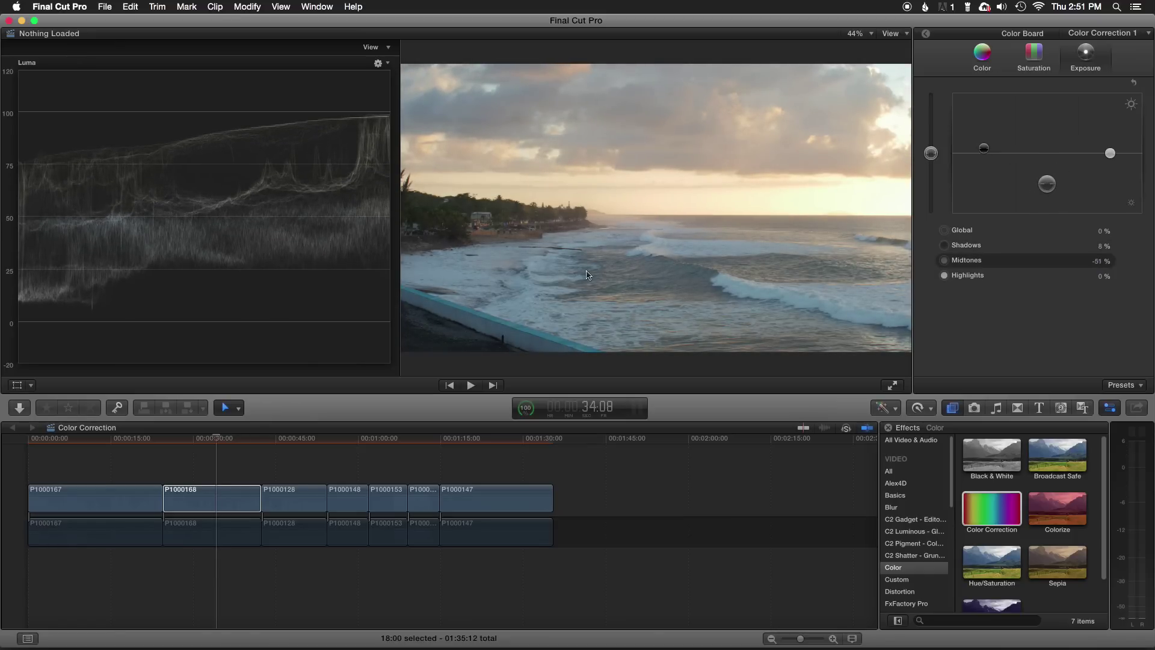
pyautogui.hotkey('shift', 'Tab')
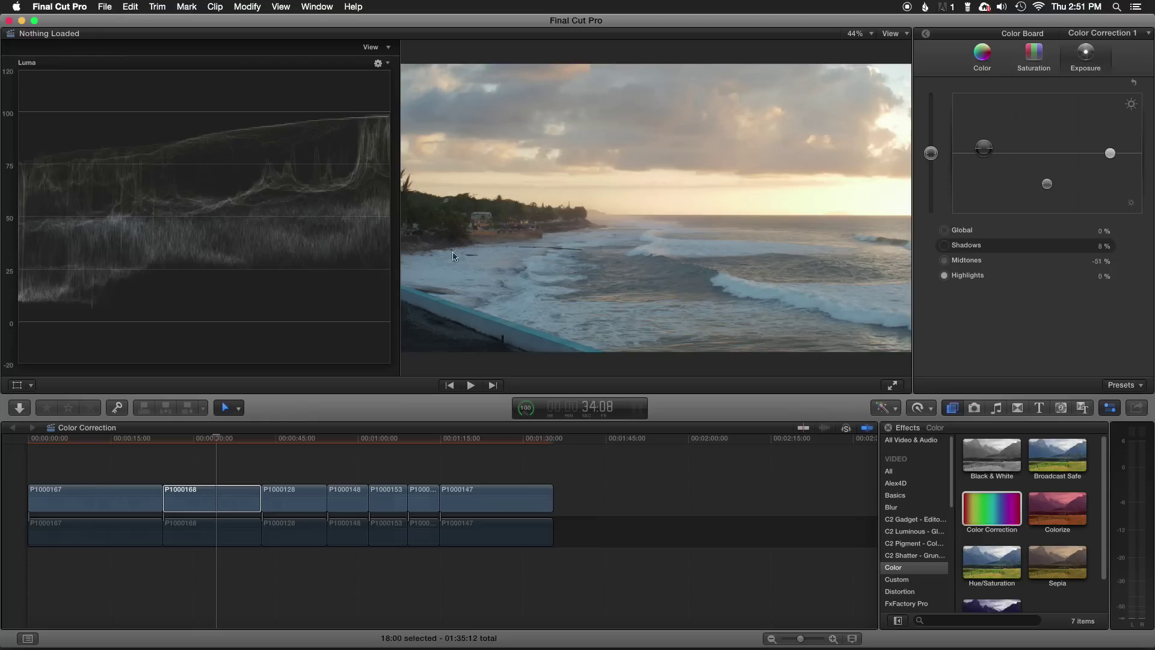
pyautogui.moveTo(986, 151); pyautogui.dragTo(985, 140)
pyautogui.moveTo(1047, 184); pyautogui.dragTo(1052, 195)
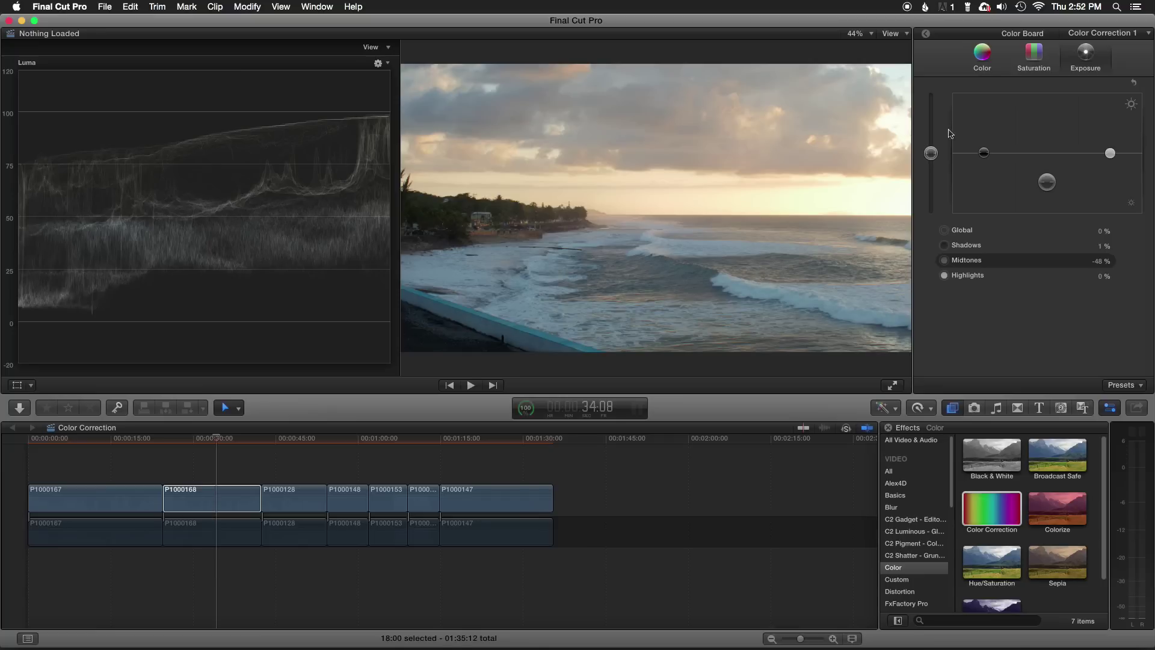
# Step: Add a second Color Correction effect to clip P1000168, tinting its Shadows teal at 198° and 16% and its Midtones orange at 28° and 21%
pyautogui.click(926, 34)
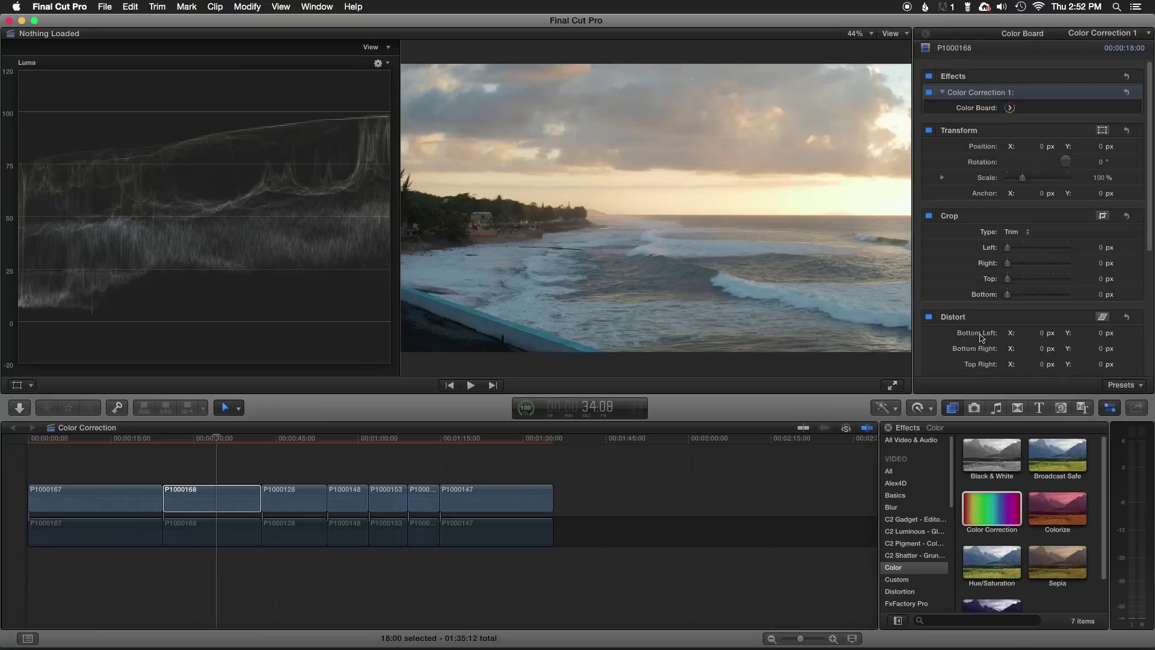
pyautogui.moveTo(991, 509); pyautogui.dragTo(194, 497)
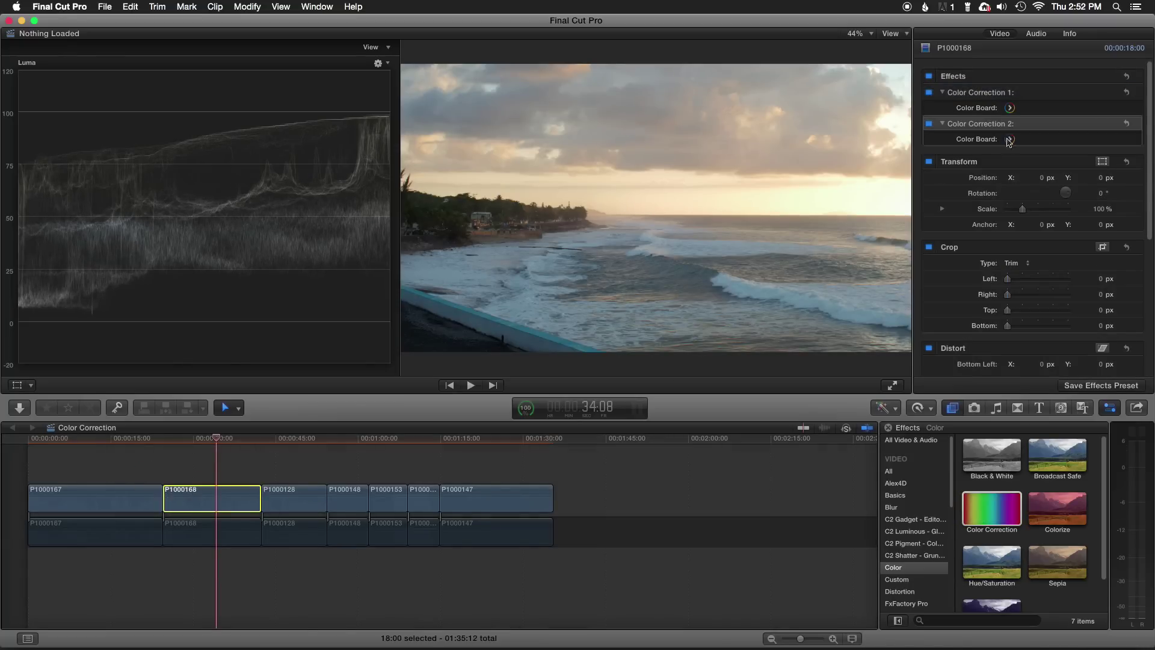
pyautogui.click(1010, 139)
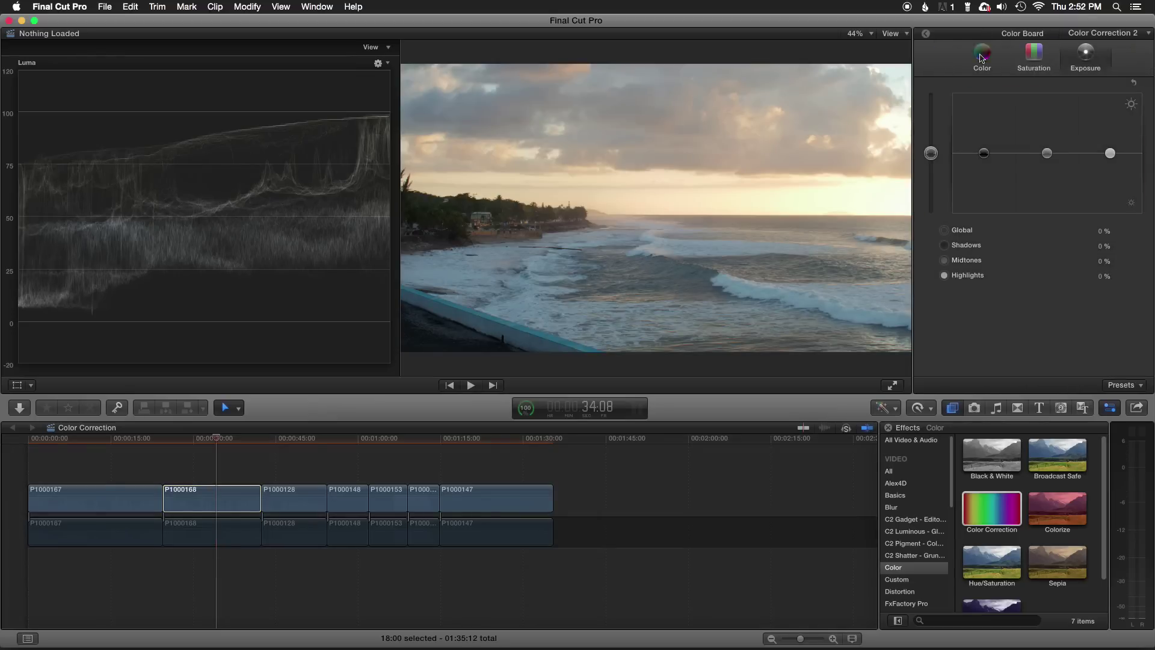
pyautogui.click(984, 70)
pyautogui.moveTo(1034, 154); pyautogui.dragTo(937, 140)
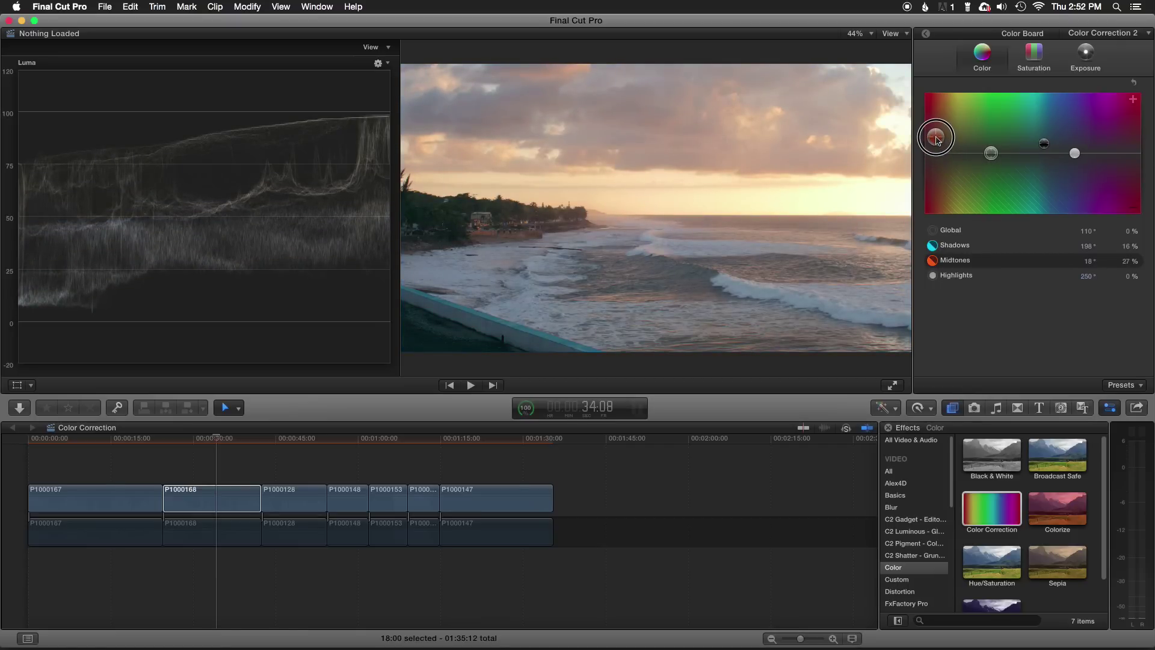
pyautogui.moveTo(937, 141); pyautogui.dragTo(936, 141)
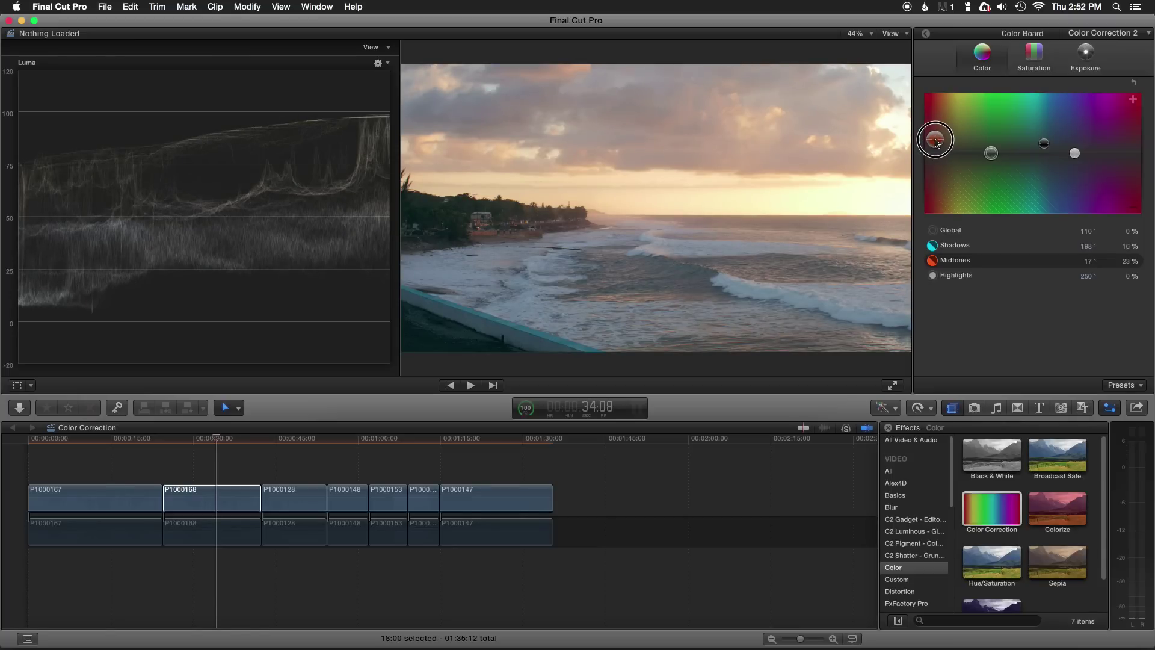
pyautogui.moveTo(937, 142); pyautogui.dragTo(944, 143)
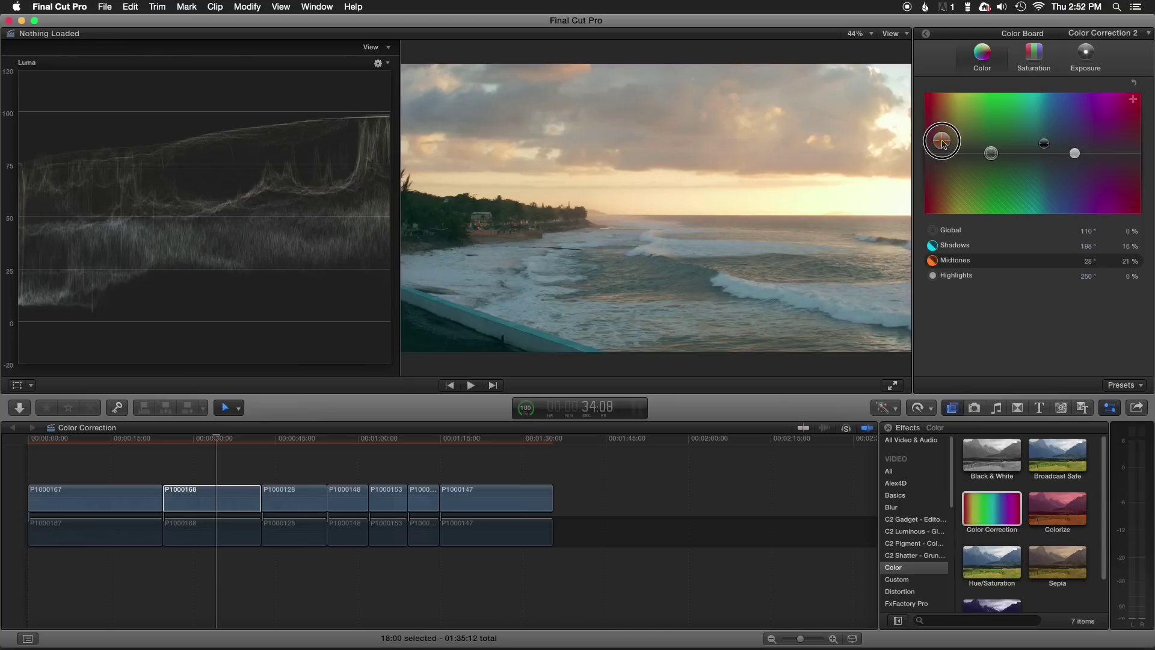
# Step: Refine the color tints of Color Correction 2 to Shadows 210° and 22%, and Midtones 31° and 27%
pyautogui.moveTo(1045, 143); pyautogui.dragTo(1049, 138)
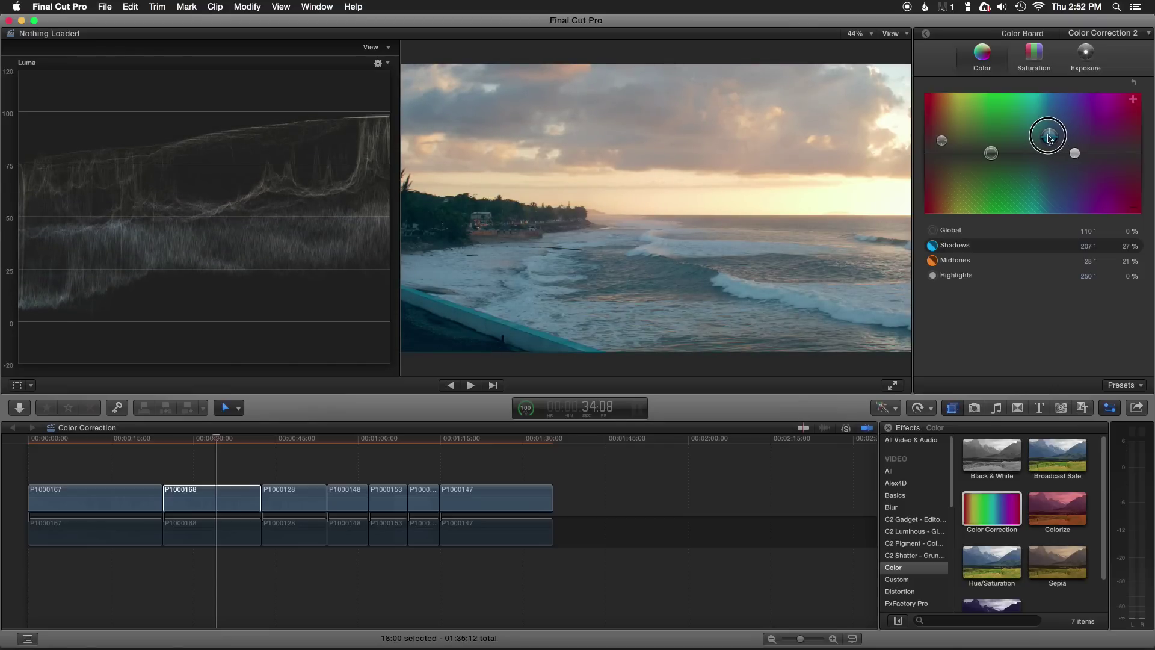
pyautogui.moveTo(1050, 138); pyautogui.dragTo(1050, 139)
pyautogui.moveTo(942, 141); pyautogui.dragTo(947, 140)
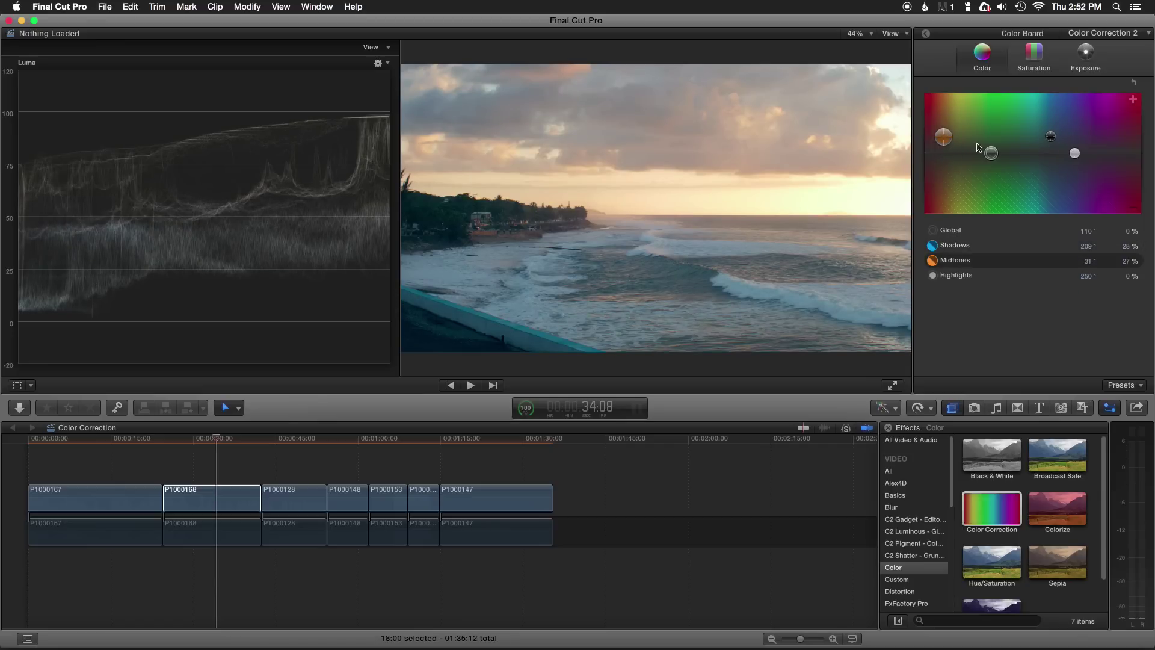
pyautogui.moveTo(1052, 139); pyautogui.dragTo(1054, 118)
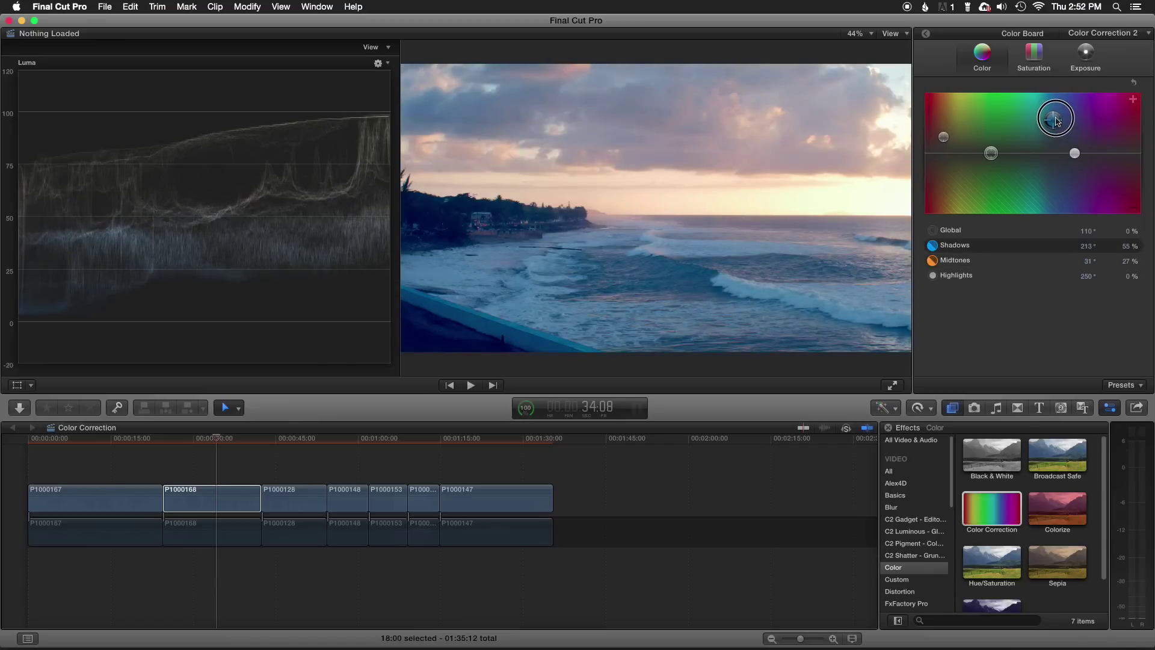
pyautogui.click(945, 140)
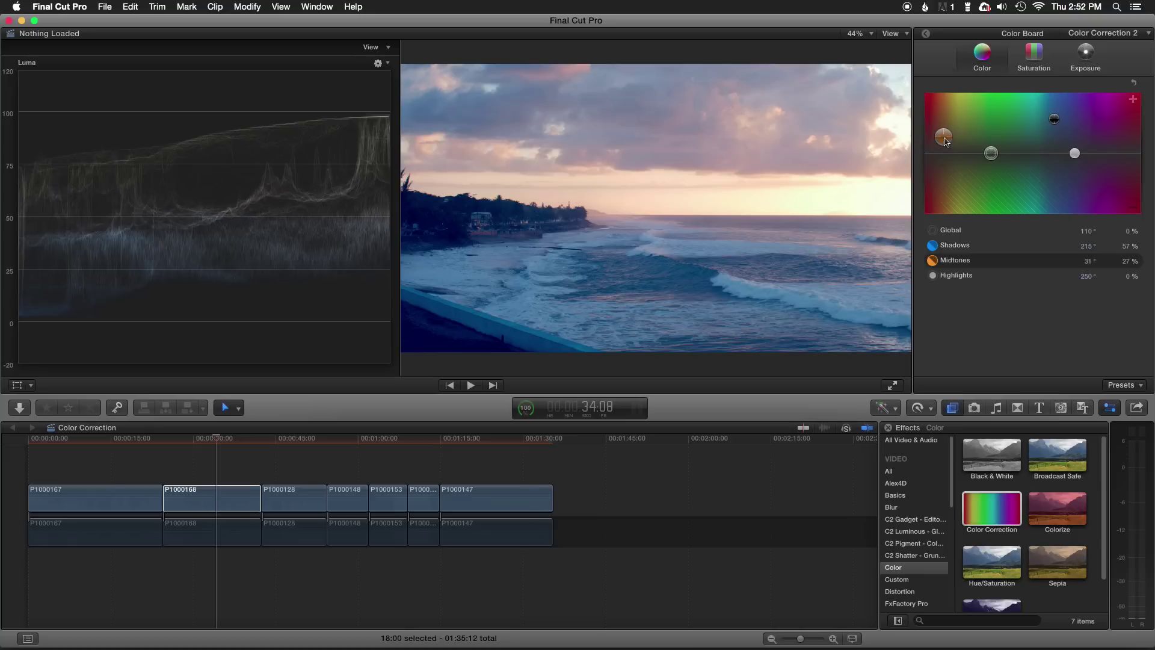
pyautogui.moveTo(1054, 119); pyautogui.dragTo(1051, 136)
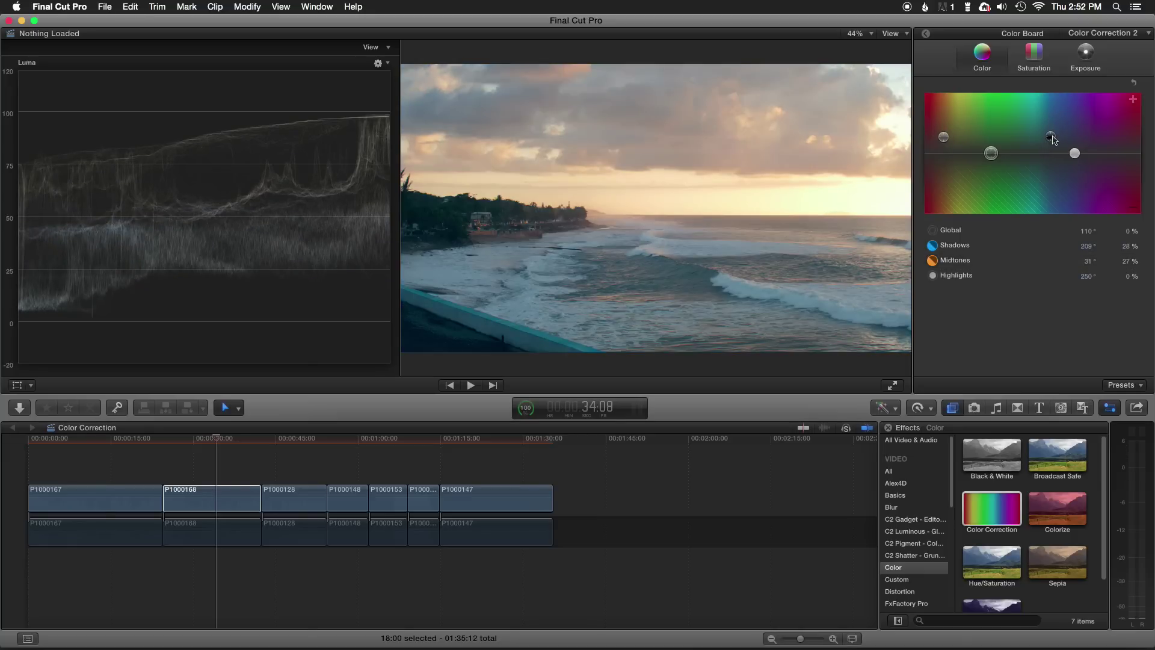
pyautogui.moveTo(1052, 136); pyautogui.dragTo(1056, 140)
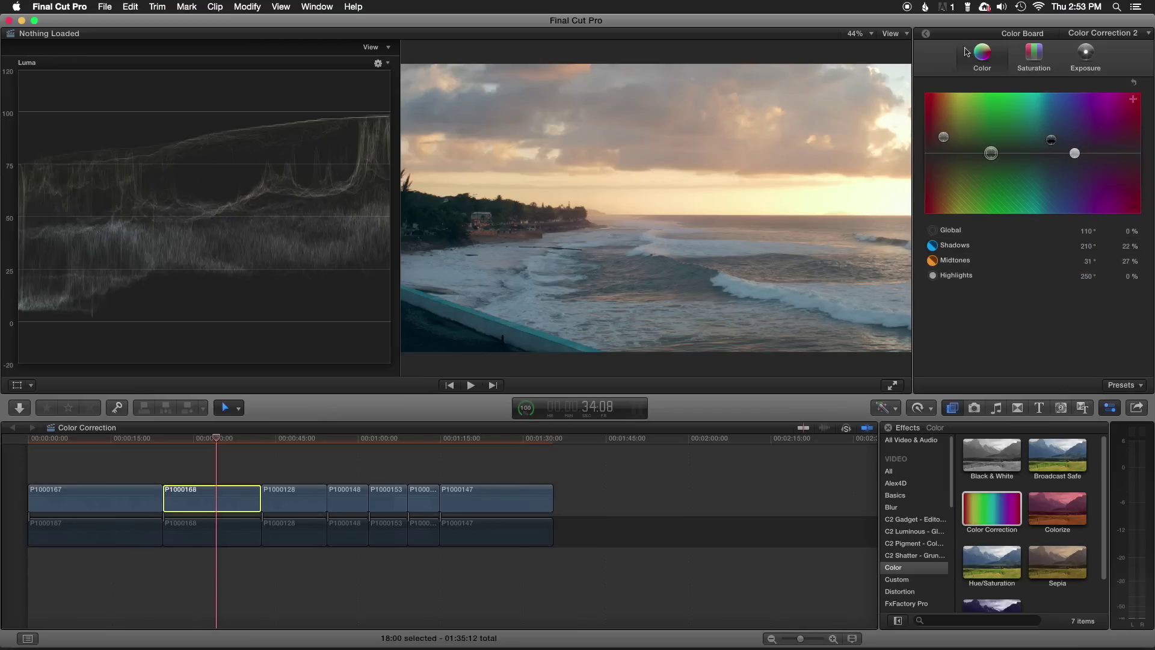
# Step: Fine-tune the exposure Shadows percentage in Color Correction 1 of clip P1000168, and return to the clip's effects list
pyautogui.click(925, 36)
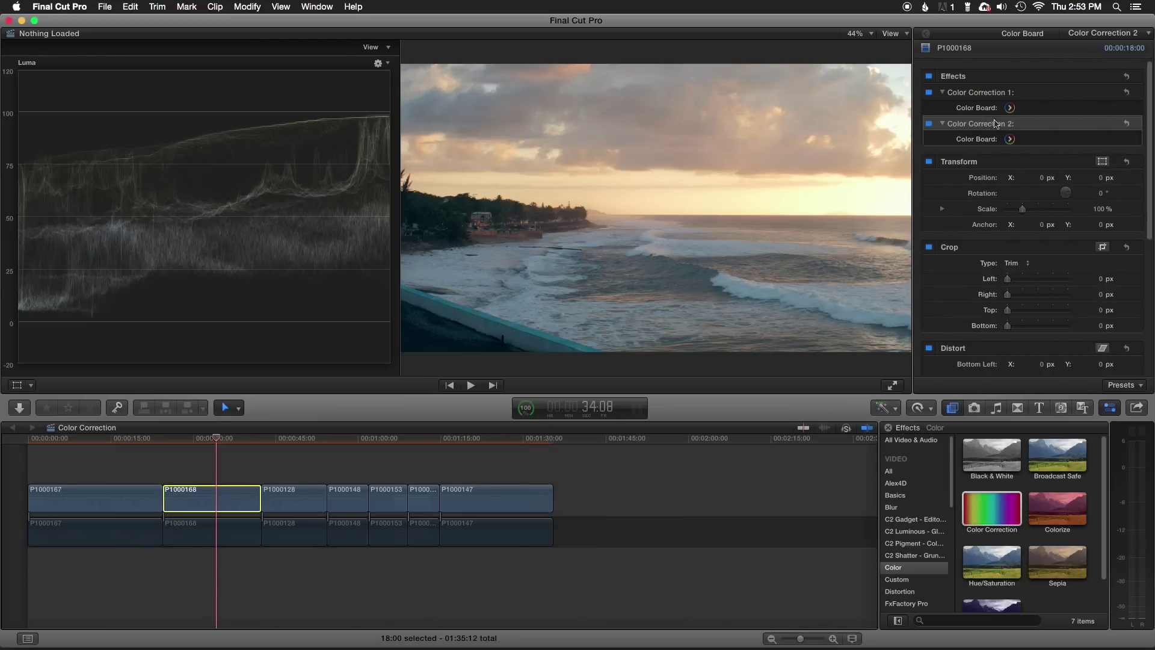
pyautogui.click(1010, 108)
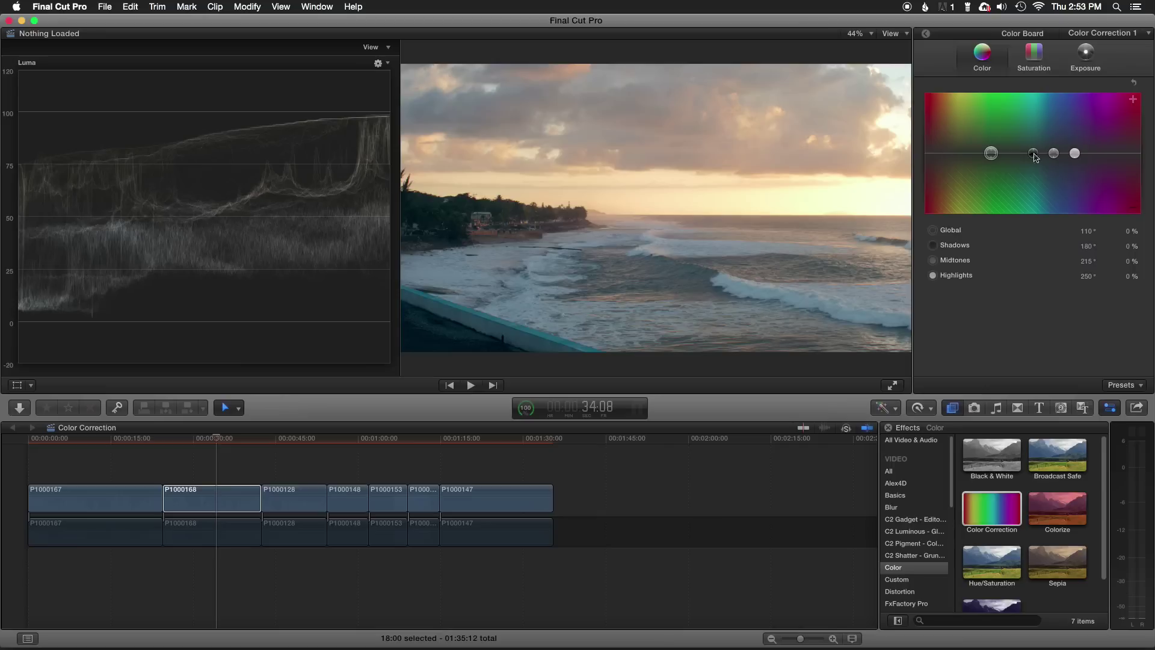
pyautogui.click(1090, 51)
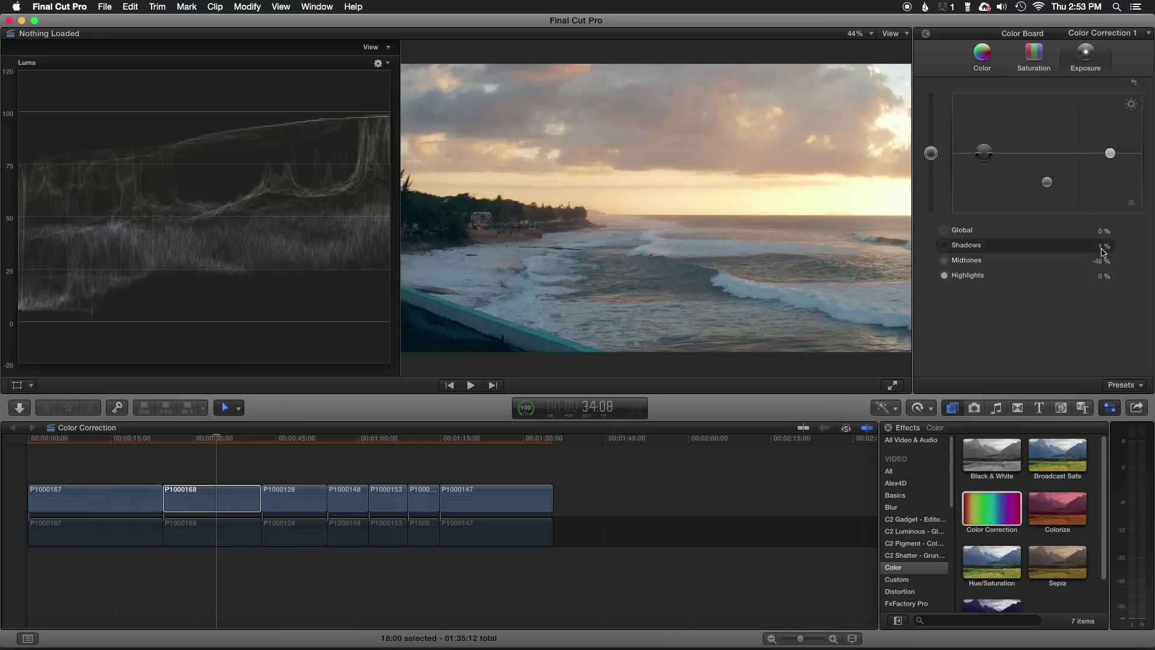
pyautogui.moveTo(1100, 246); pyautogui.dragTo(1100, 241)
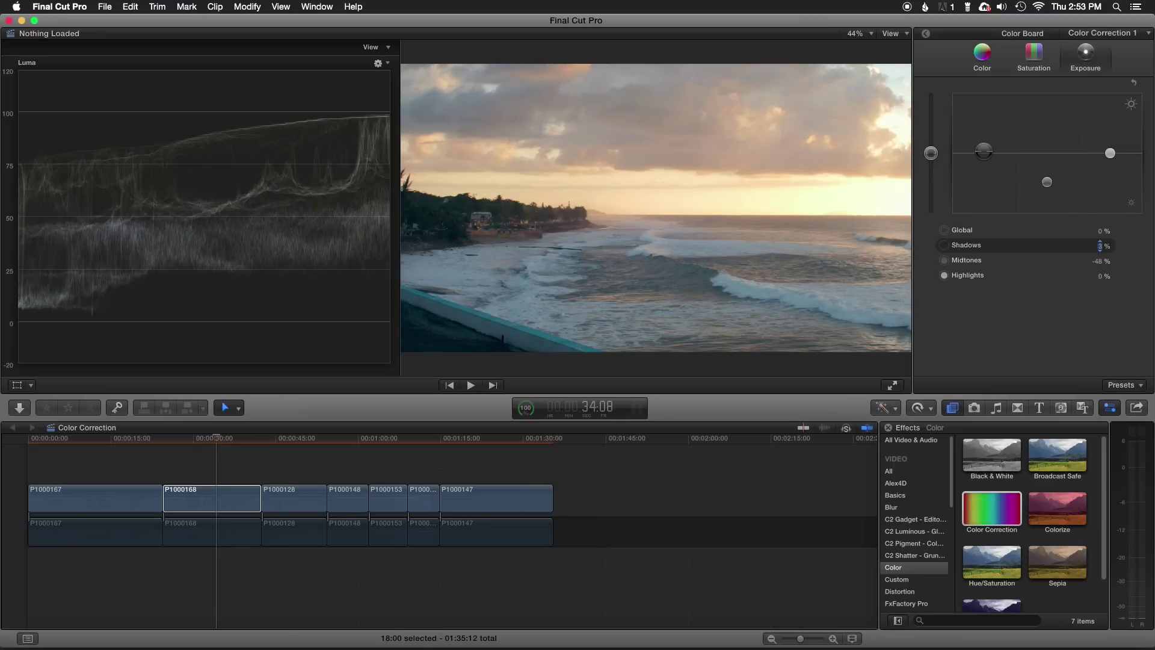
pyautogui.moveTo(1100, 241); pyautogui.dragTo(1101, 244)
pyautogui.click(929, 35)
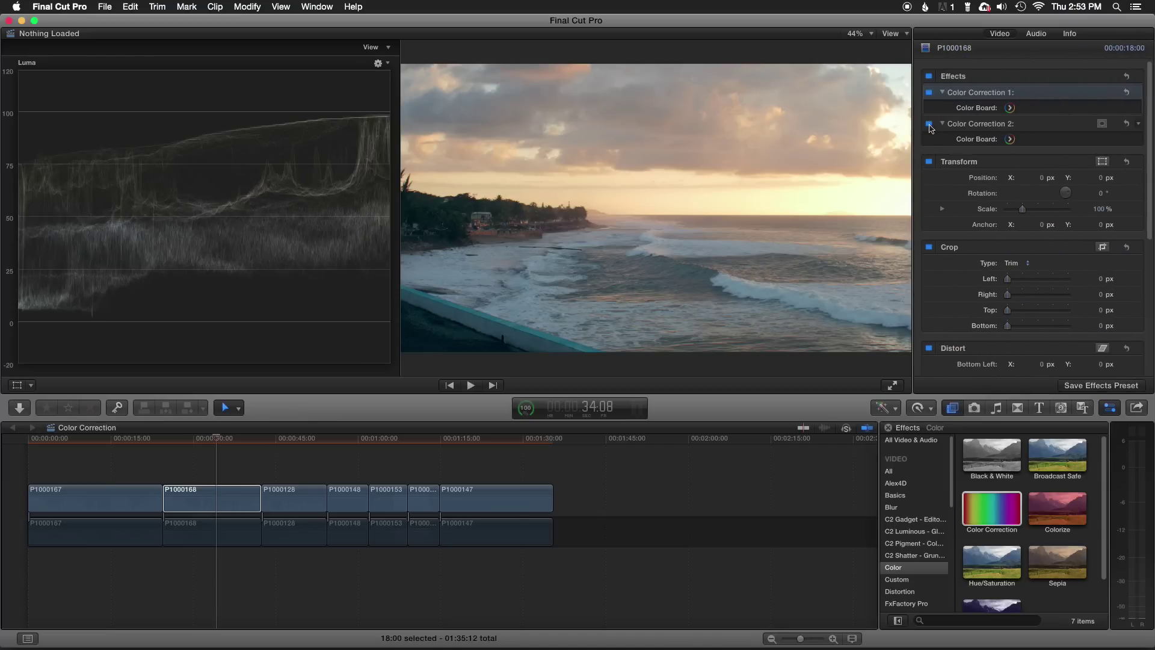
# Step: Compare clip P1000168 with and without Color Correction 2, and with all its effects switched off and on
pyautogui.click(929, 125)
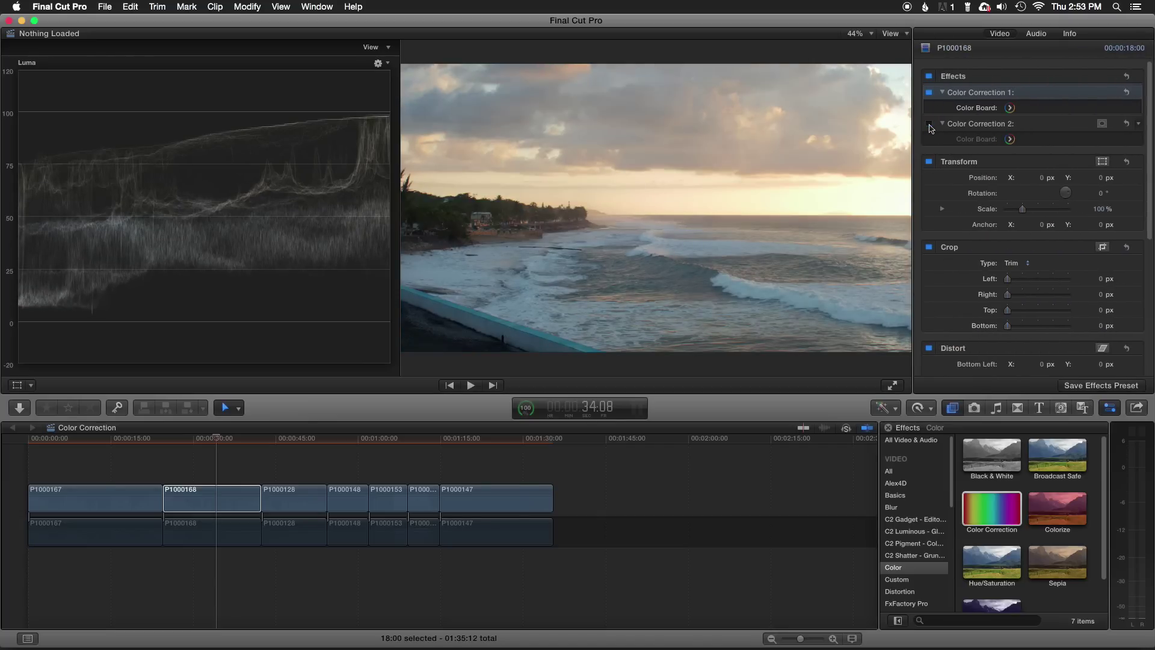
pyautogui.click(930, 124)
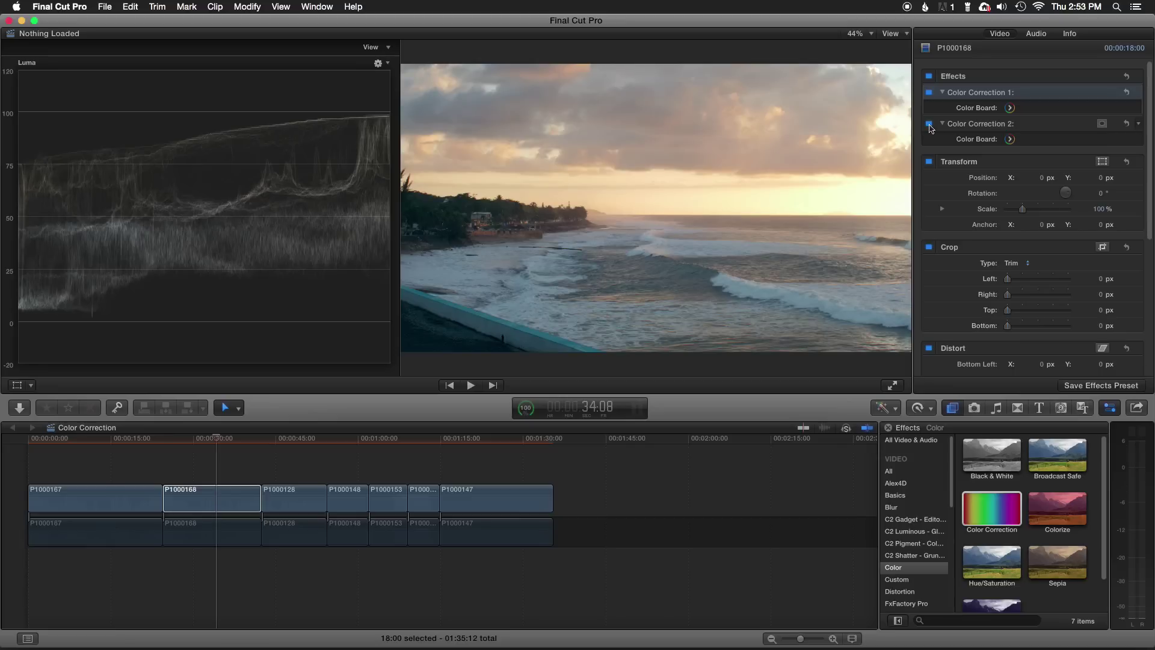
pyautogui.click(930, 124)
pyautogui.click(930, 125)
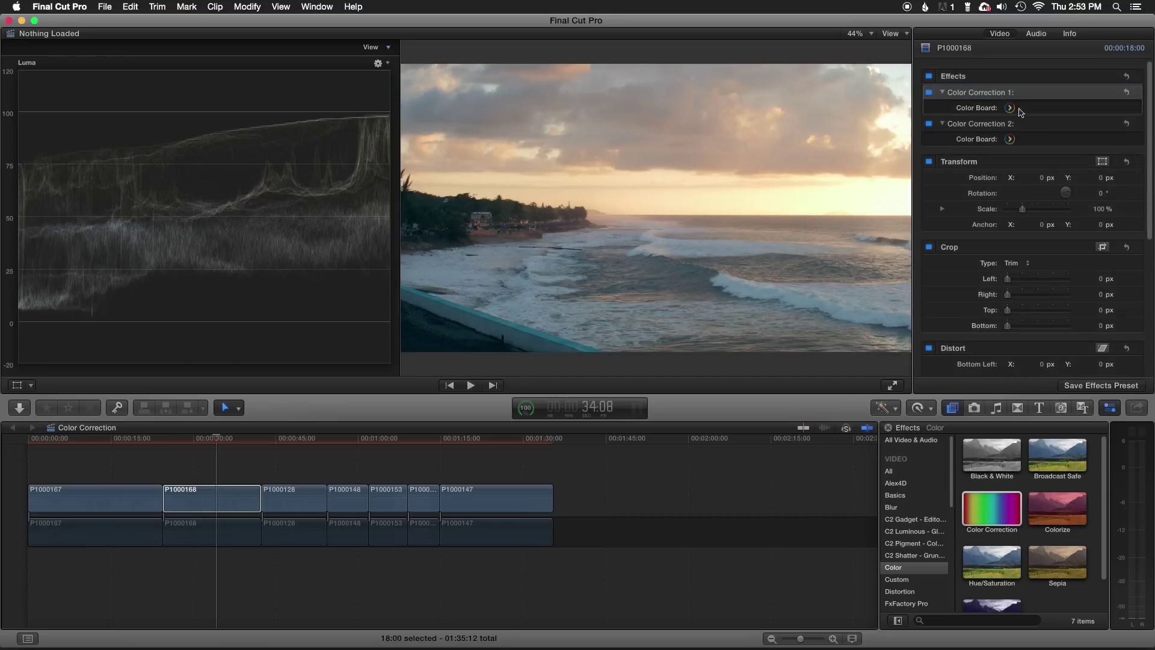
pyautogui.click(928, 125)
pyautogui.click(931, 125)
pyautogui.click(929, 76)
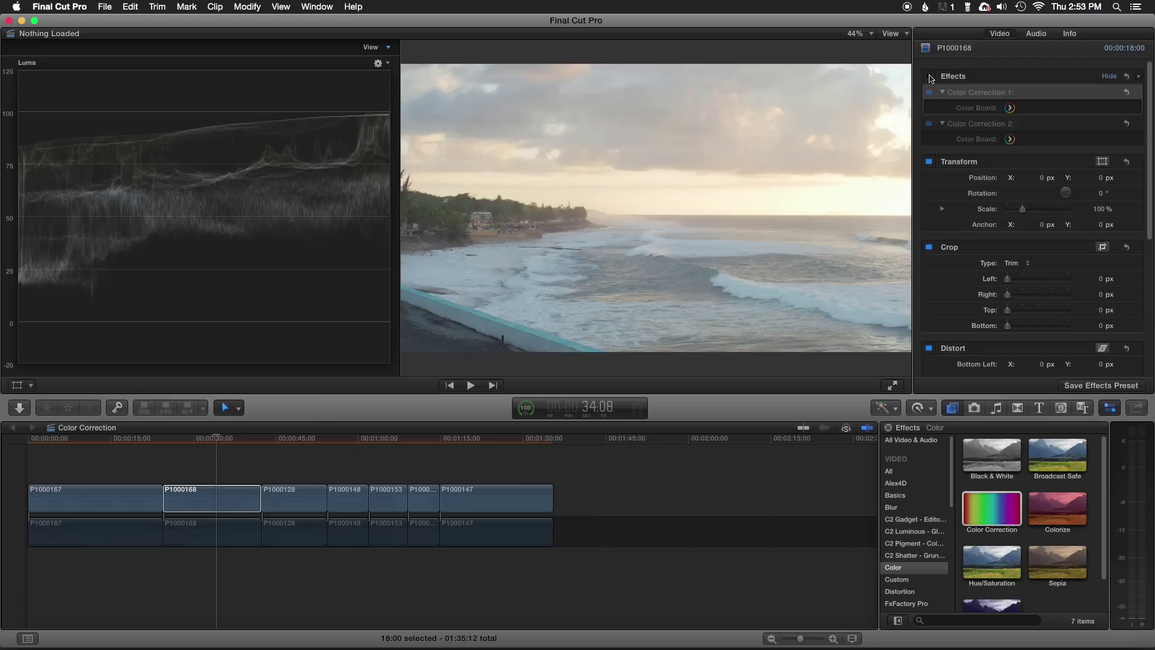
pyautogui.click(930, 77)
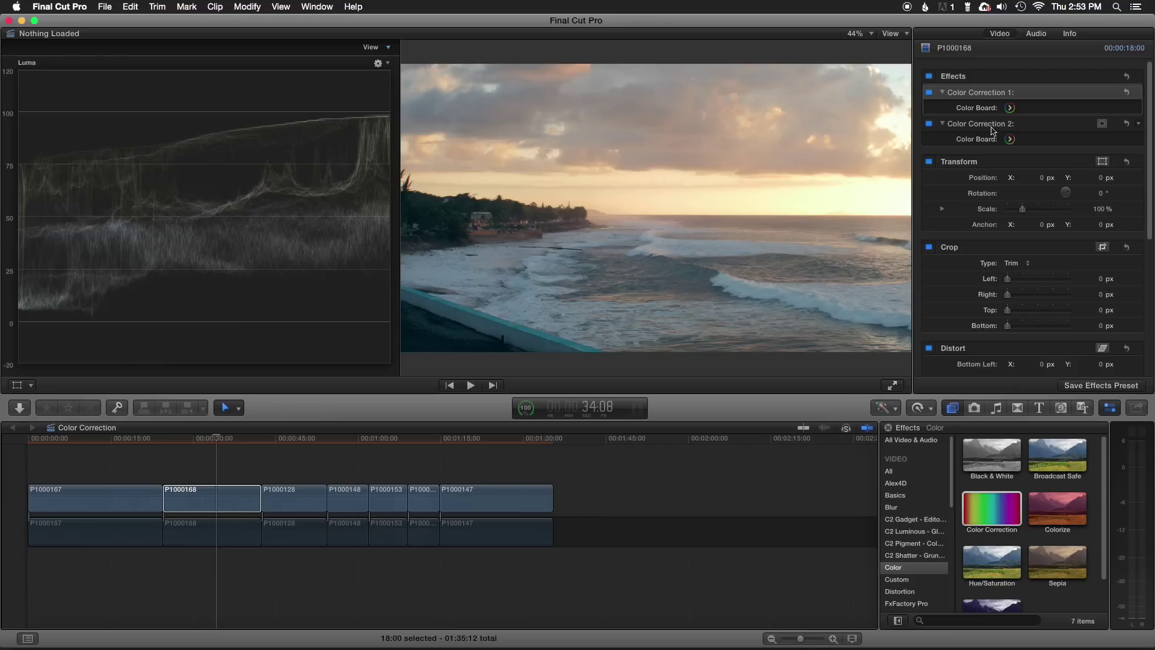
# Step: Add a third Color Correction effect to clip P1000168 and give it a shape mask
pyautogui.moveTo(962, 529); pyautogui.dragTo(224, 497)
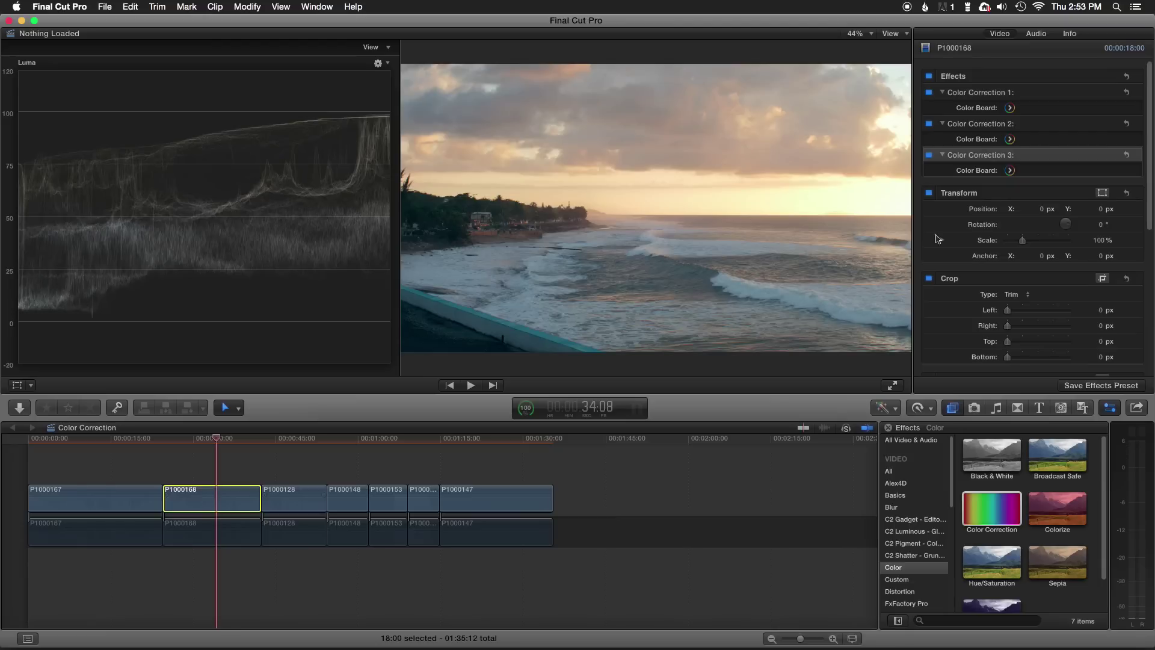
pyautogui.click(1012, 170)
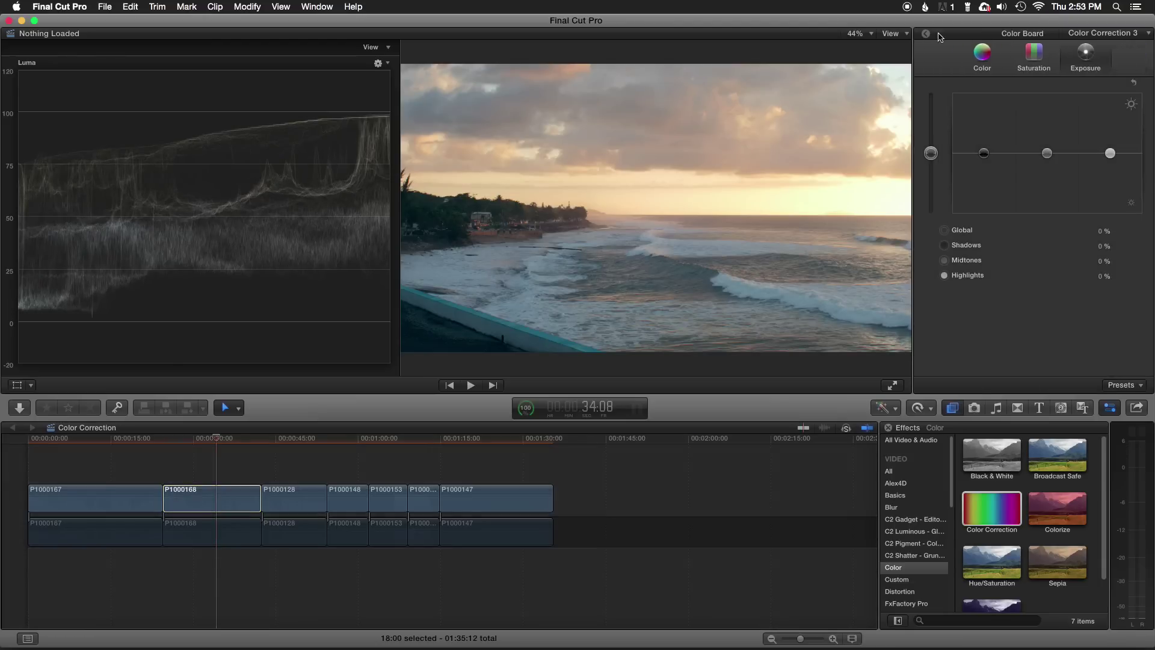
pyautogui.click(927, 34)
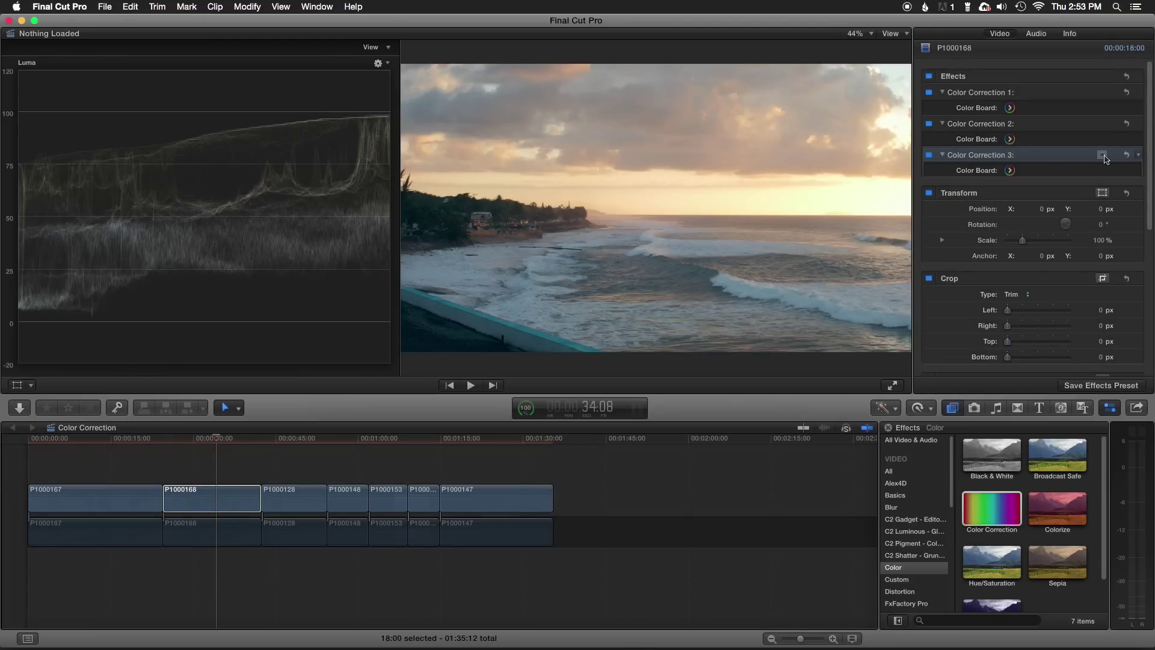
pyautogui.click(1102, 157)
pyautogui.click(1082, 161)
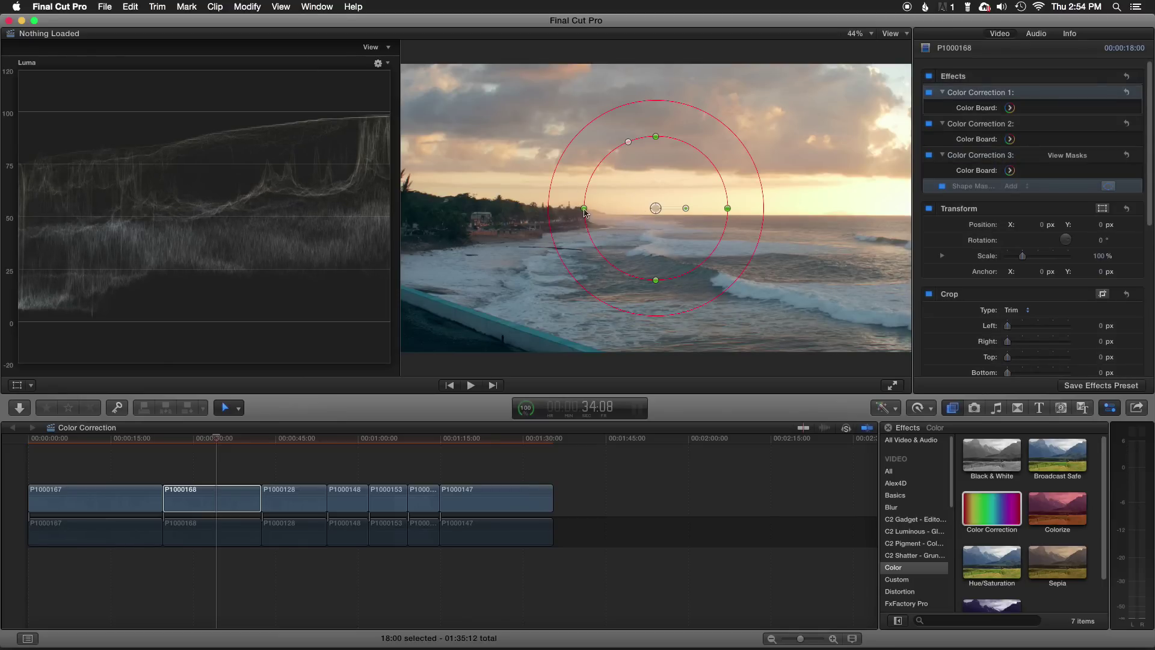
# Step: Stretch the shape mask across the full frame width, place it over the ocean below the horizon, widen its upper feather, and hide its outline
pyautogui.moveTo(584, 210); pyautogui.dragTo(355, 215)
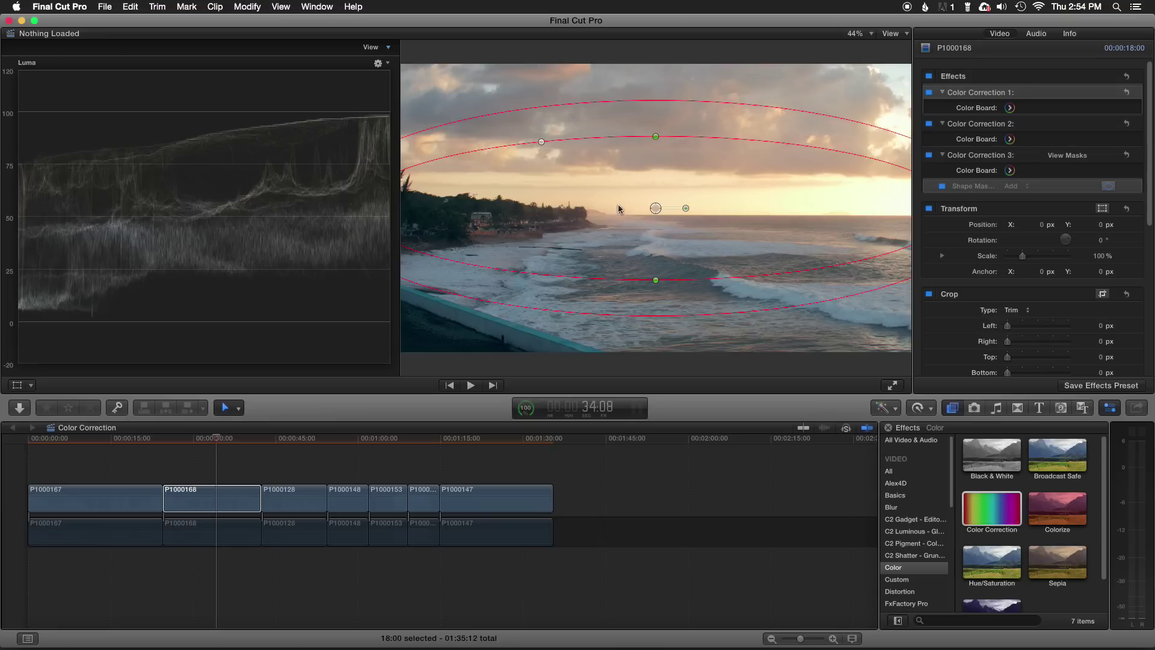
pyautogui.moveTo(657, 211); pyautogui.dragTo(659, 213)
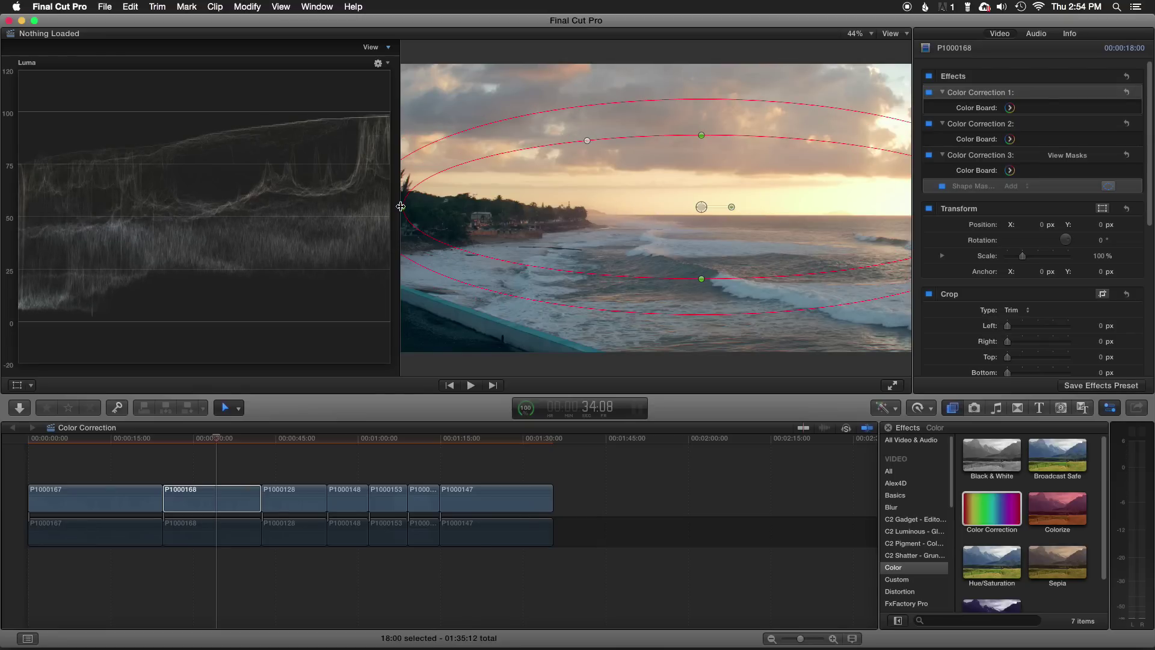
pyautogui.moveTo(403, 207); pyautogui.dragTo(8, 228)
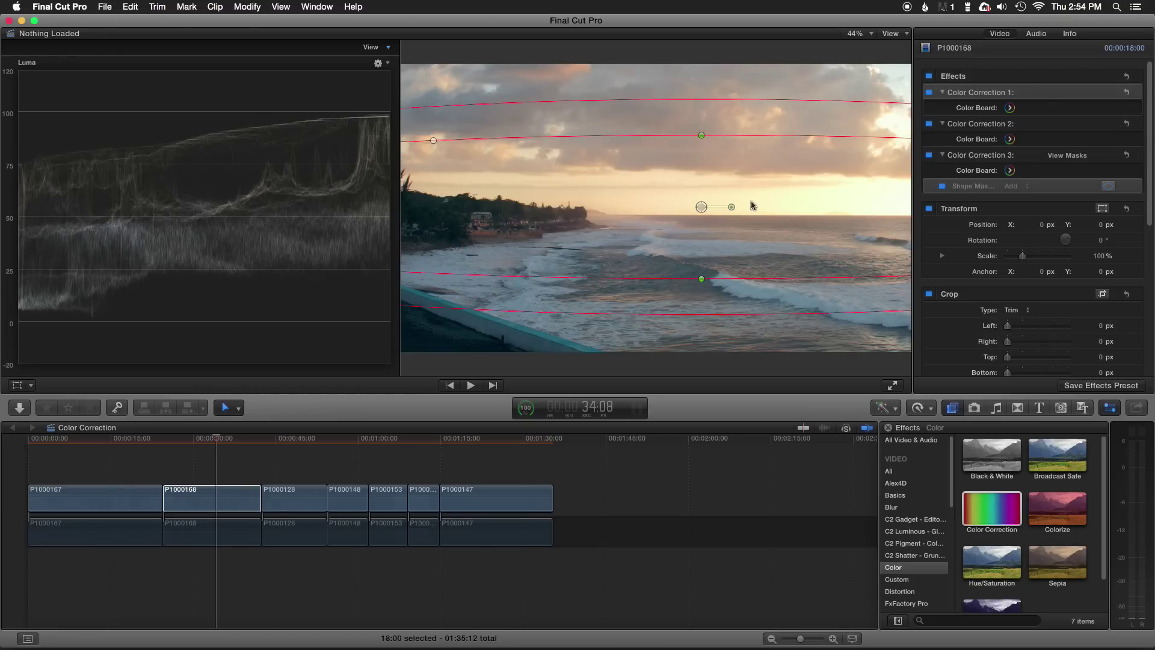
pyautogui.moveTo(702, 207); pyautogui.dragTo(682, 291)
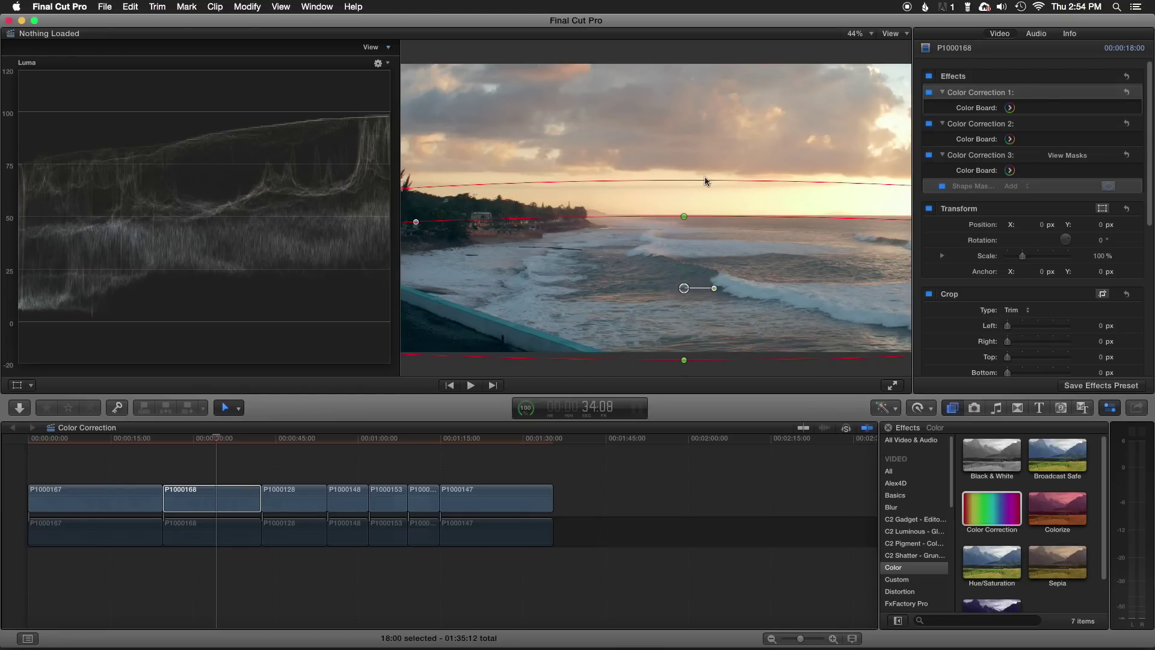
pyautogui.moveTo(702, 176); pyautogui.dragTo(708, 155)
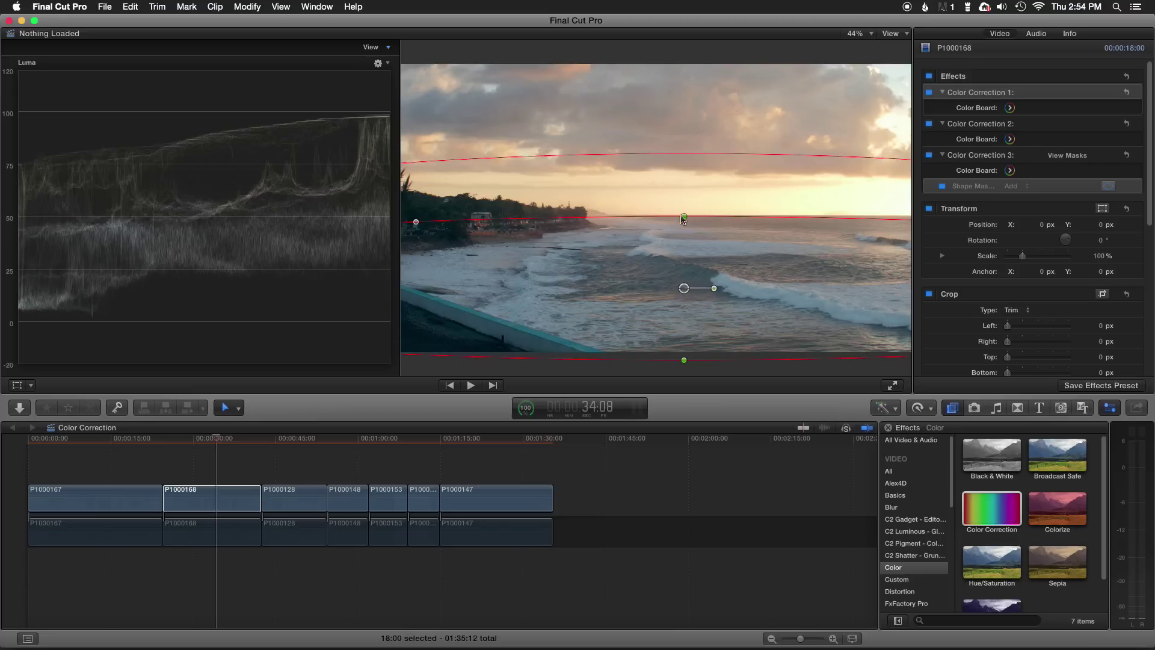
pyautogui.moveTo(684, 287); pyautogui.dragTo(682, 287)
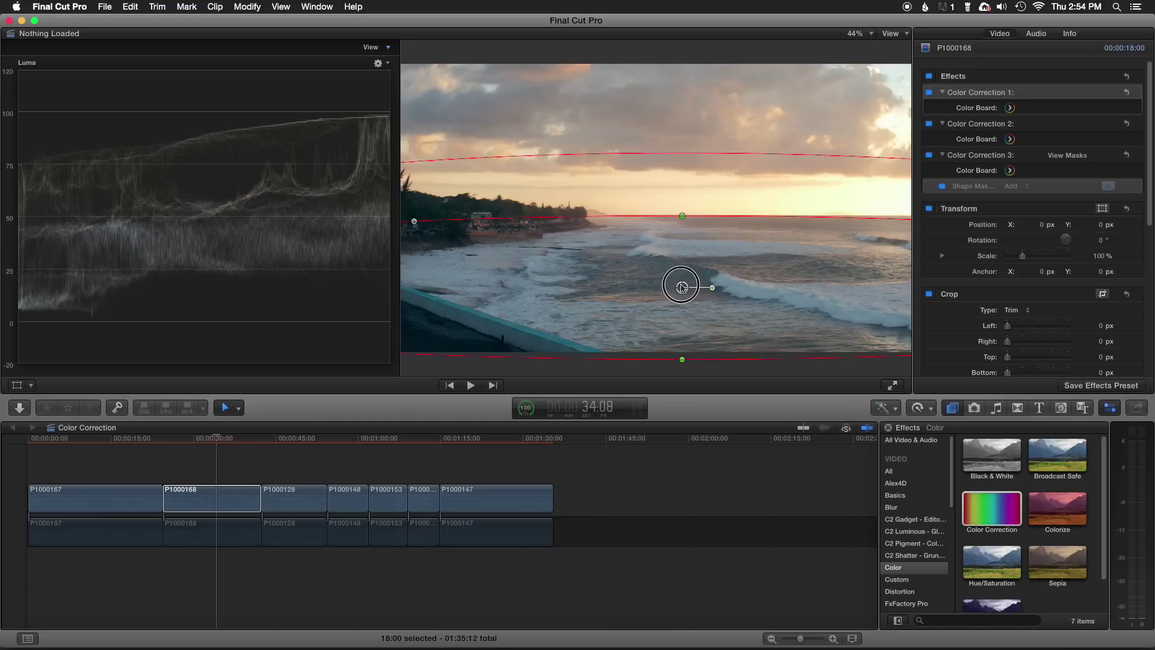
pyautogui.click(1109, 186)
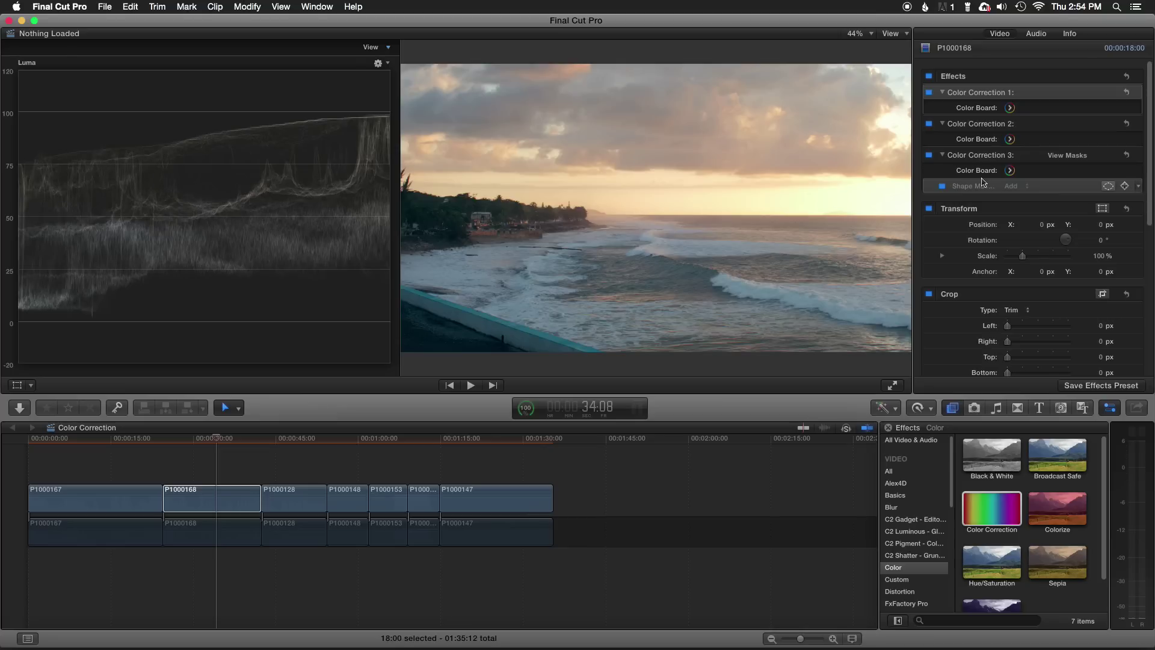
# Step: Darken the sky outside Color Correction 3's mask with exposure Shadows -8%, Midtones -30% and Highlights -20%
pyautogui.click(1010, 171)
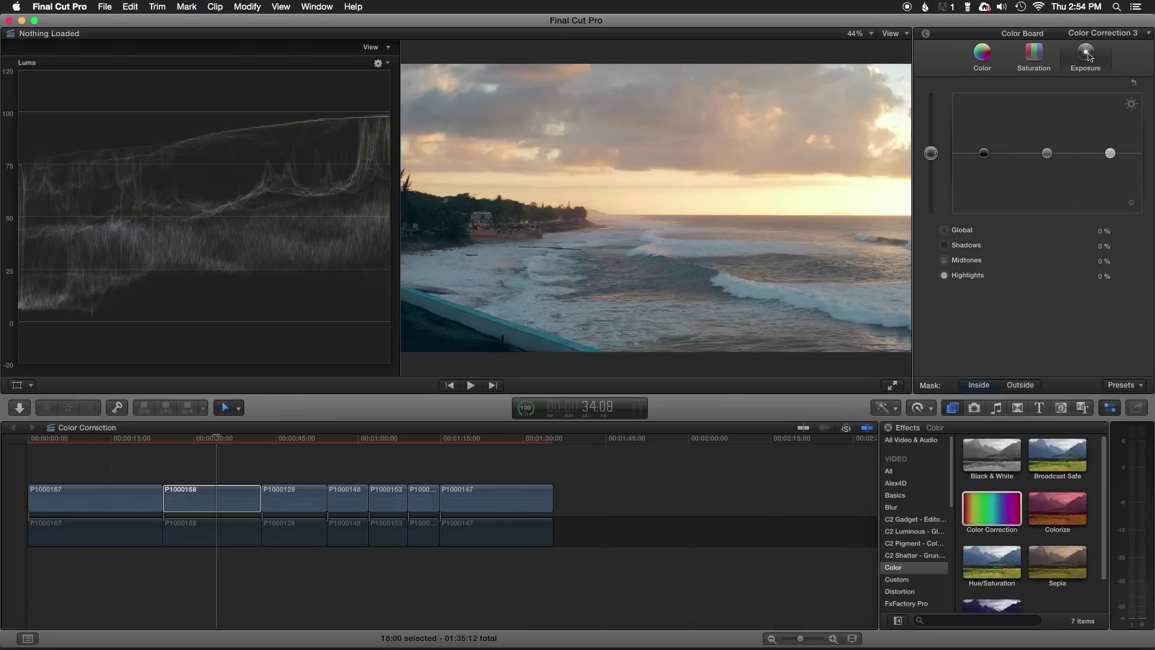
pyautogui.click(1026, 387)
pyautogui.moveTo(1110, 152)
pyautogui.mouseDown()
pyautogui.moveTo(1110, 167)
pyautogui.moveTo(1047, 156)
pyautogui.moveTo(1047, 170)
pyautogui.moveTo(1110, 166)
pyautogui.mouseUp()
pyautogui.moveTo(984, 153)
pyautogui.mouseDown()
pyautogui.moveTo(994, 209)
pyautogui.moveTo(994, 161)
pyautogui.mouseUp()
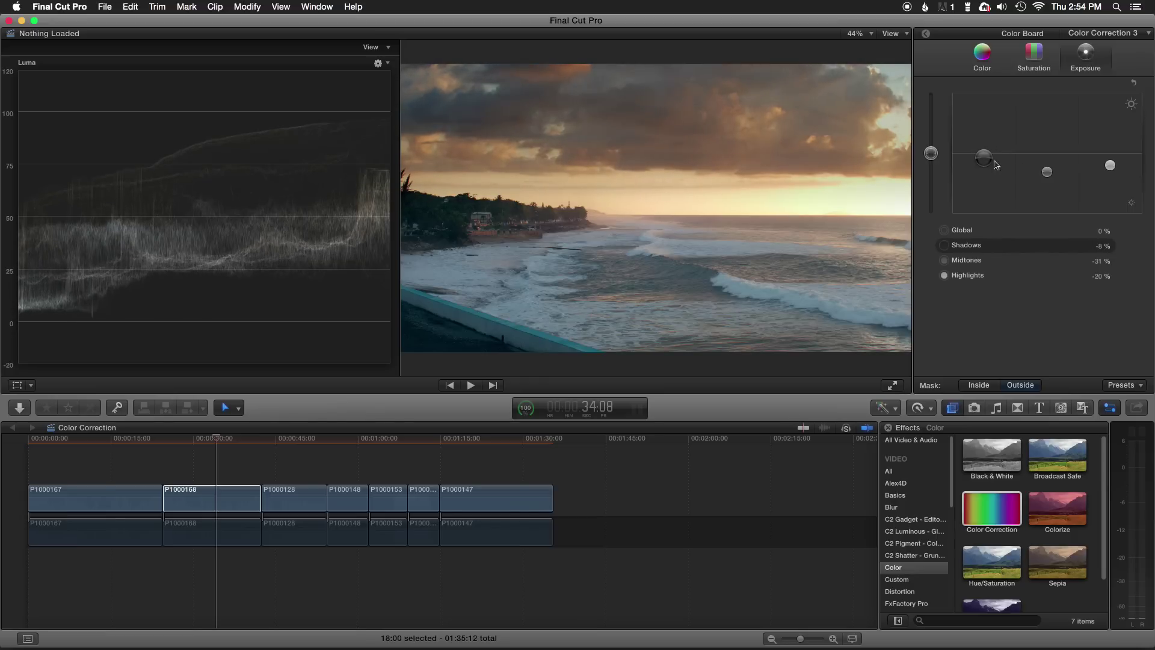
pyautogui.click(1110, 167)
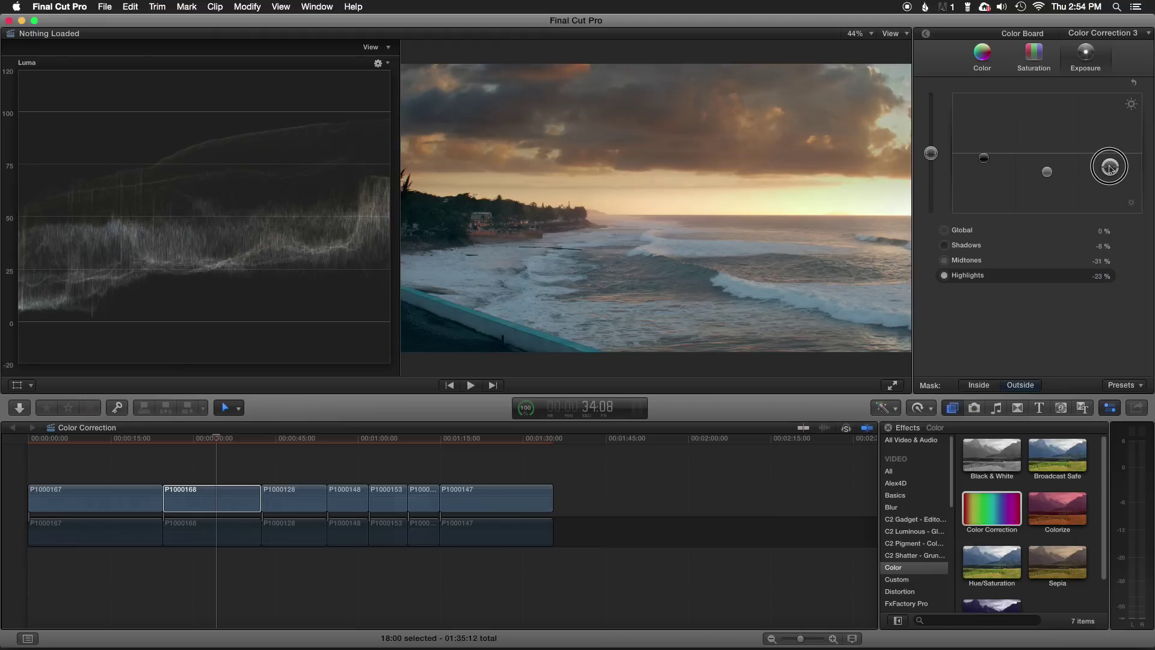
pyautogui.moveTo(1047, 172); pyautogui.dragTo(1047, 173)
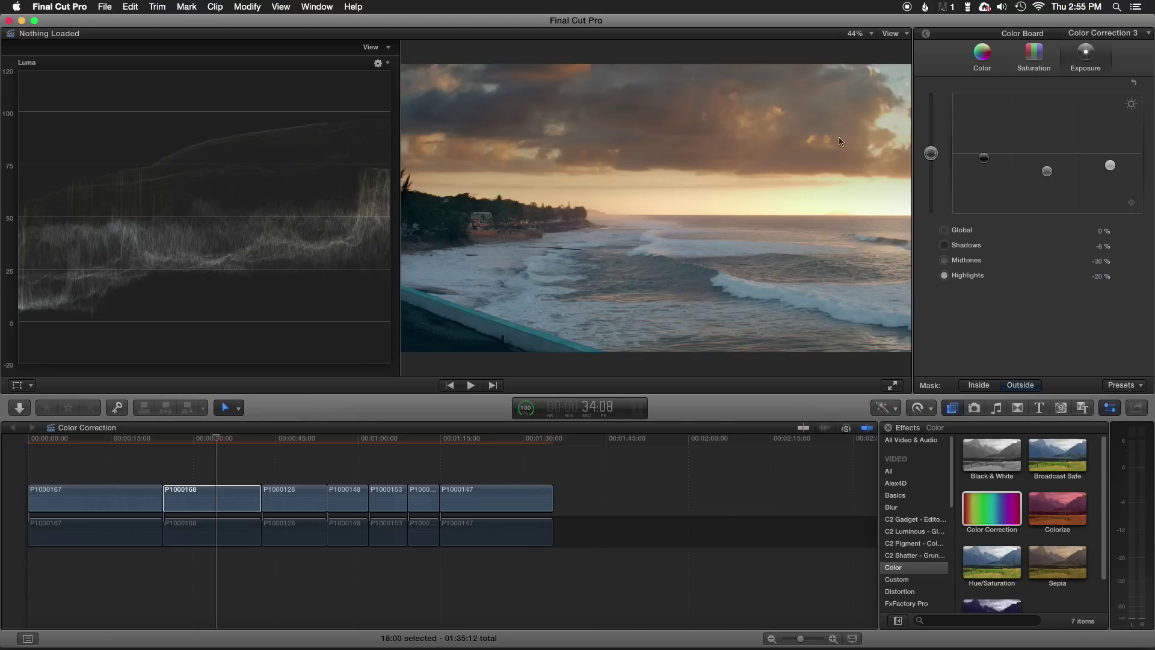
pyautogui.click(1034, 55)
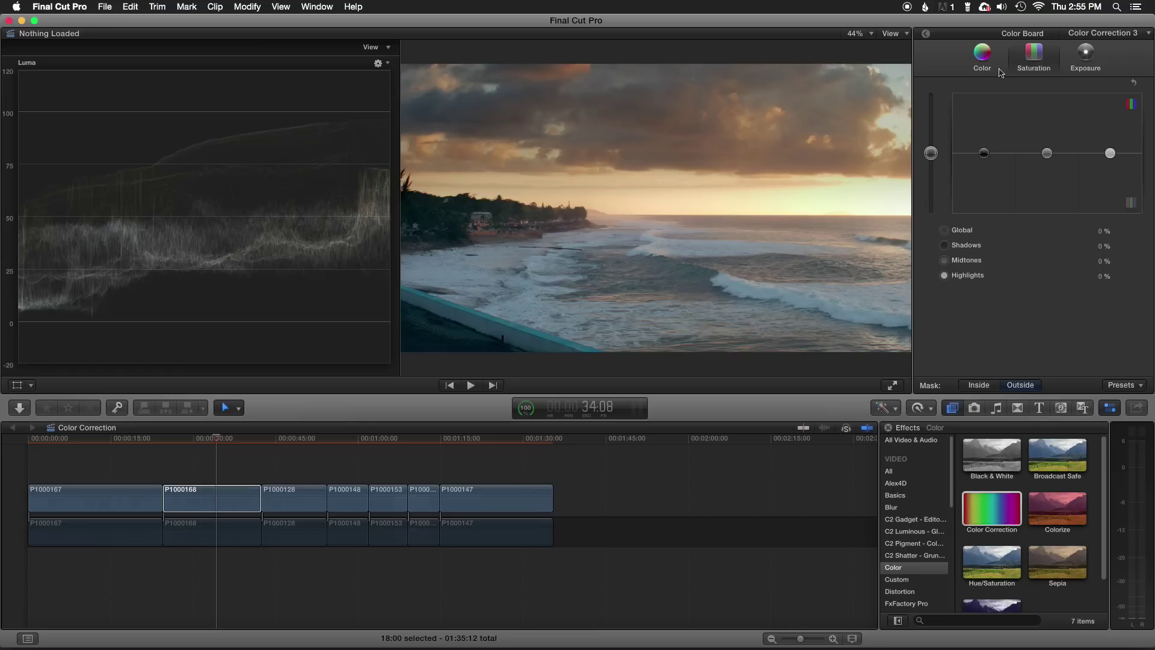
pyautogui.moveTo(931, 153)
pyautogui.mouseDown()
pyautogui.moveTo(934, 238)
pyautogui.moveTo(934, 137)
pyautogui.moveTo(925, 159)
pyautogui.mouseUp()
pyautogui.press('super+z')
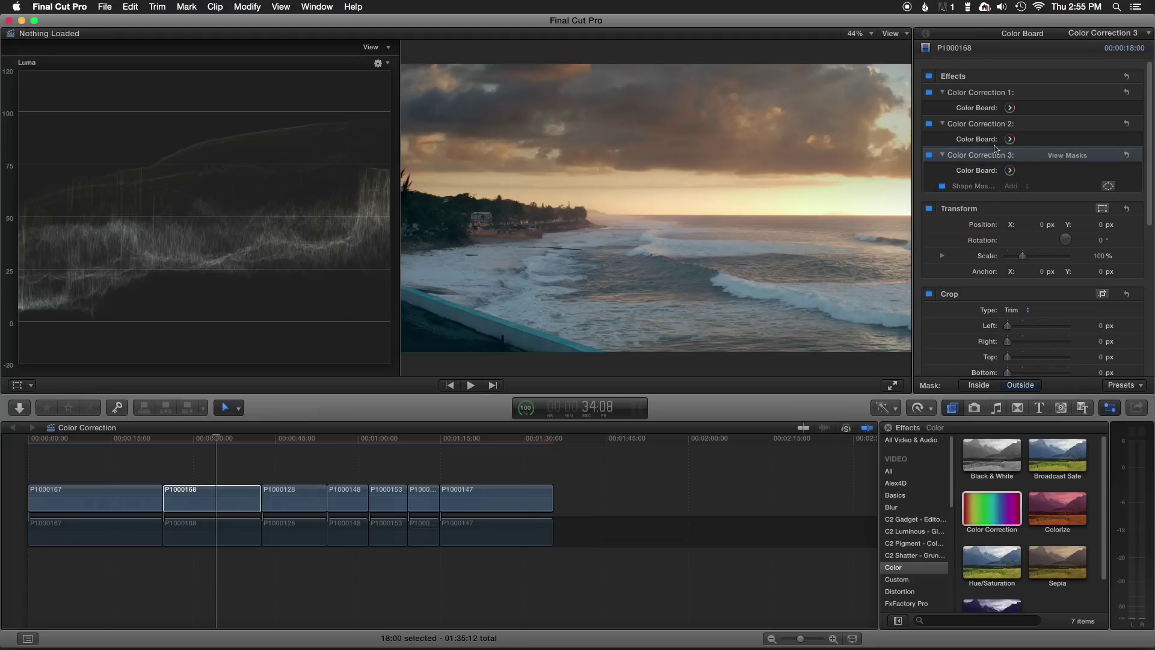
# Step: Nudge the Color Correction 3 shape mask slightly to refine its position over the ocean, and hide its outline again
pyautogui.click(1109, 188)
pyautogui.moveTo(681, 291)
pyautogui.mouseDown()
pyautogui.moveTo(691, 361)
pyautogui.moveTo(678, 552)
pyautogui.moveTo(718, 171)
pyautogui.moveTo(686, 193)
pyautogui.moveTo(683, 288)
pyautogui.mouseUp()
pyautogui.click(1110, 186)
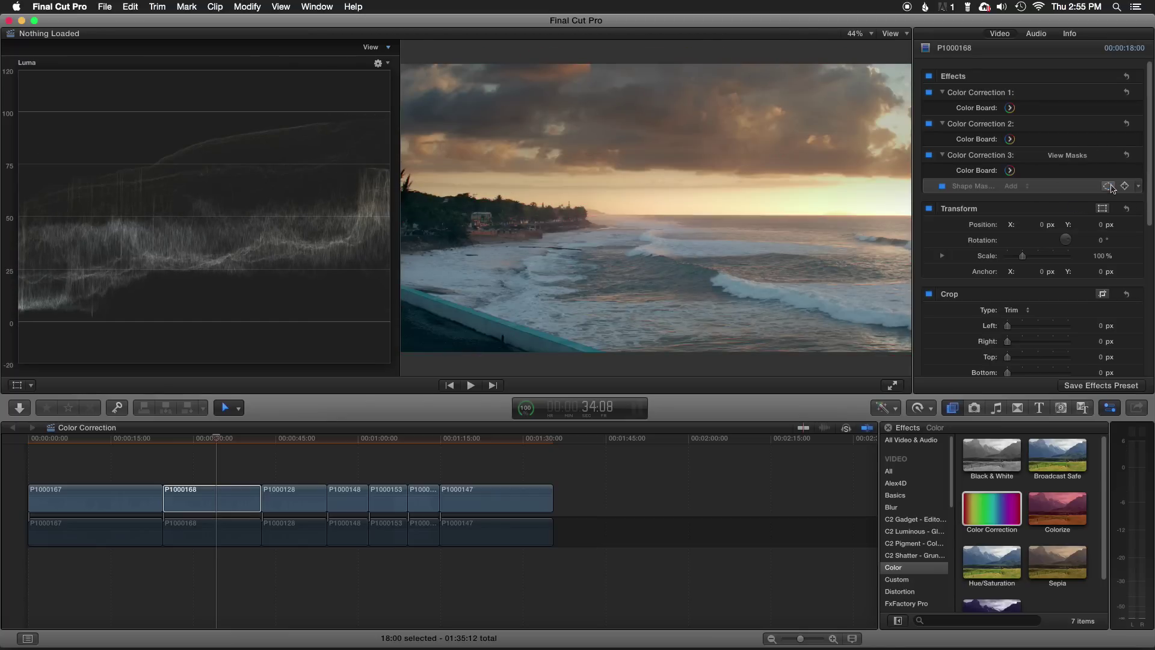
# Step: Compare clip P1000168 with and without Color Correction 3, and with the whole effects stack off and on
pyautogui.click(929, 155)
pyautogui.click(929, 155)
pyautogui.click(929, 155)
pyautogui.click(929, 155)
pyautogui.click(929, 155)
pyautogui.click(929, 155)
pyautogui.click(929, 77)
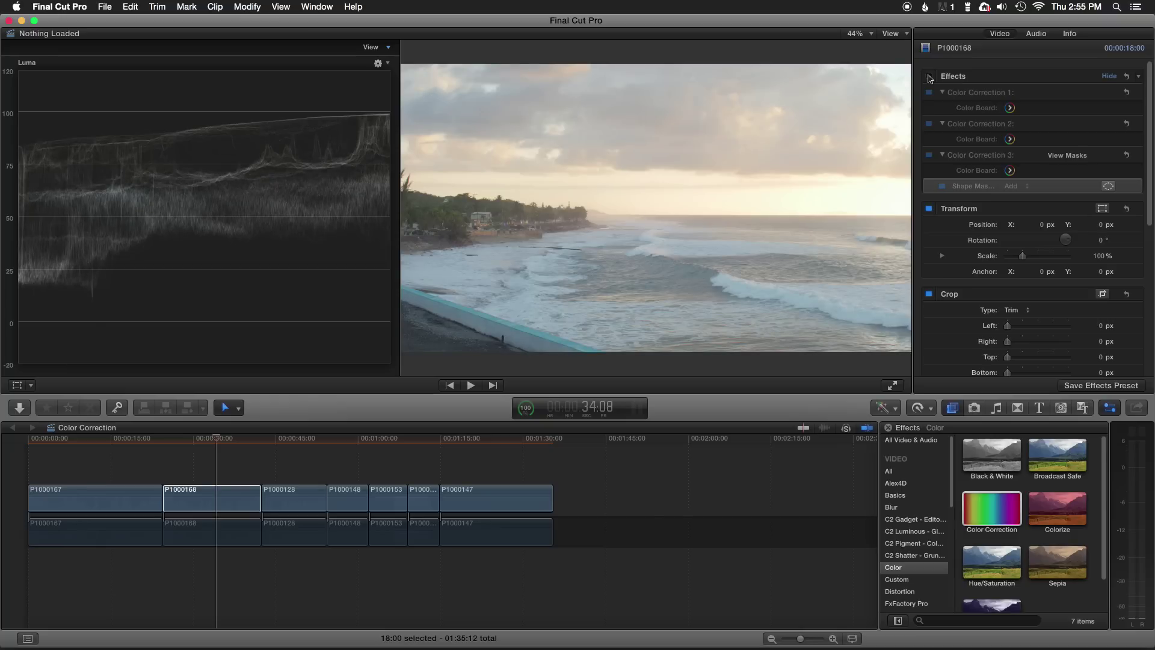
pyautogui.click(929, 76)
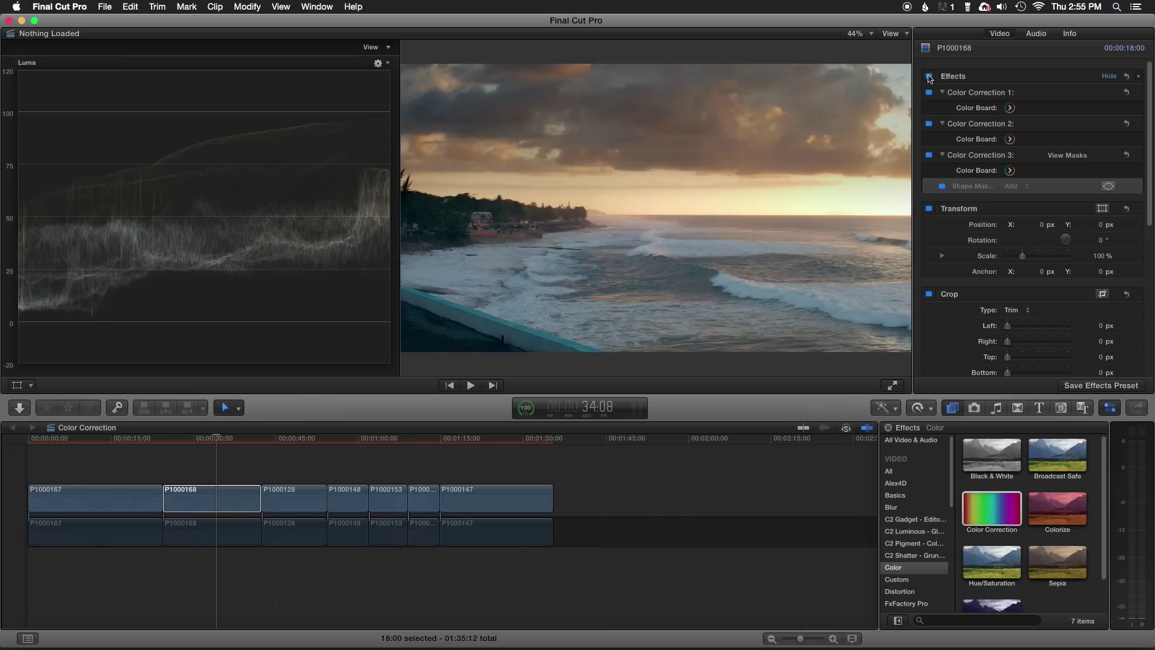
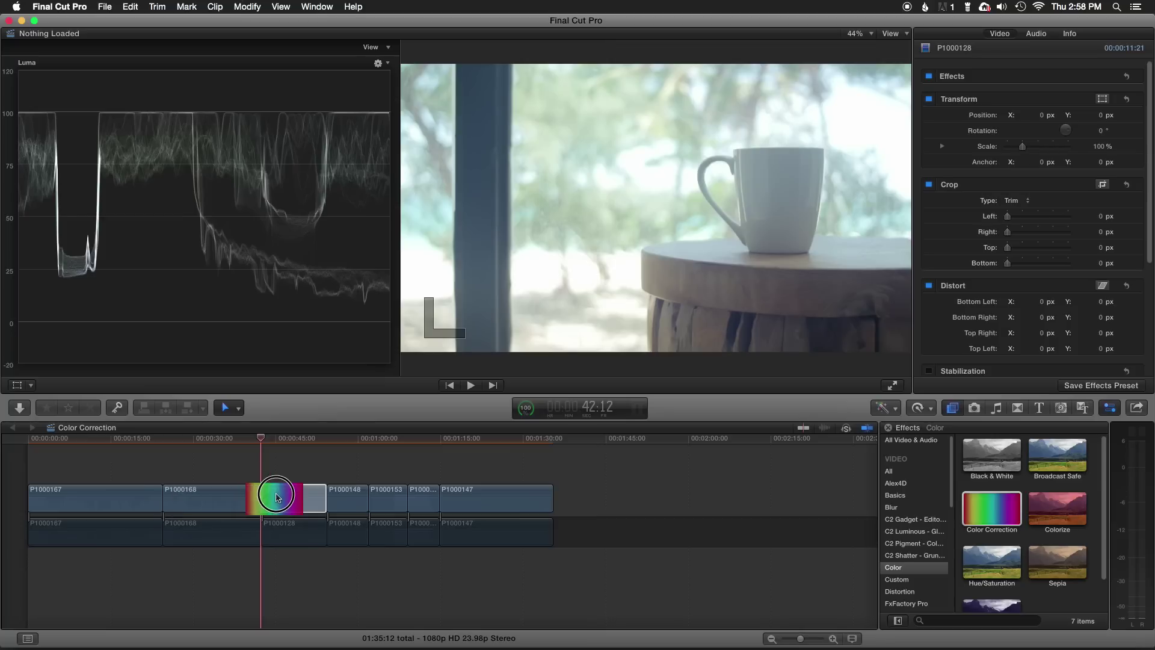
# Step: Add a Color Correction effect to clip P1000128 and set its exposure Highlights to -1% and Shadows to -8%
pyautogui.click(1010, 107)
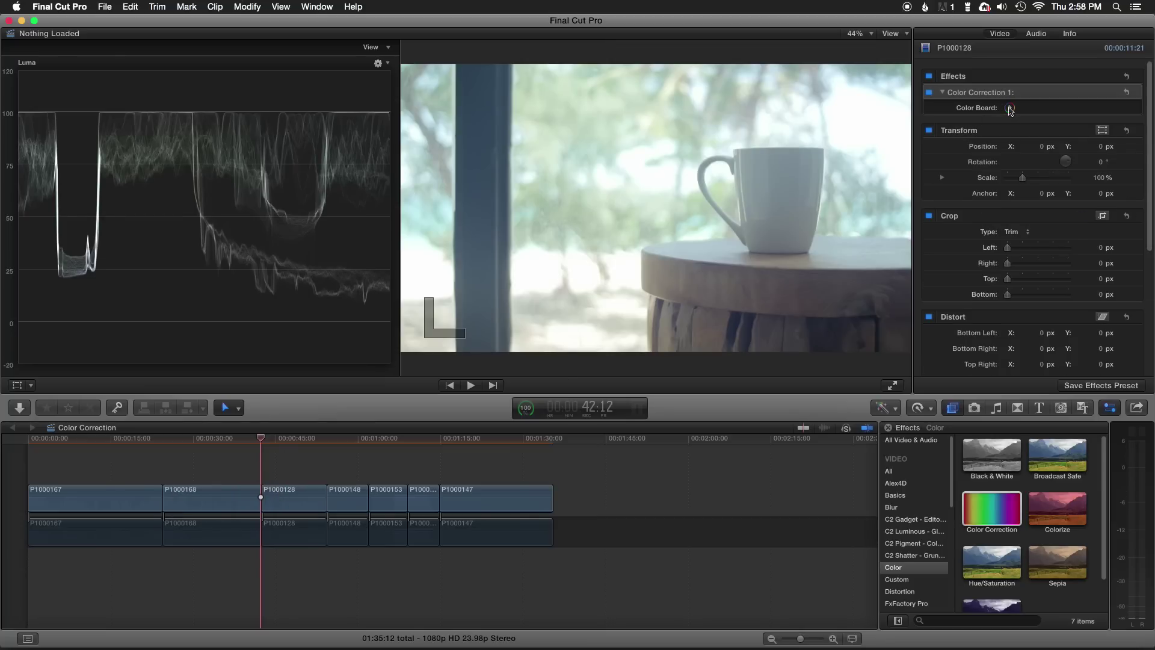
pyautogui.click(1086, 54)
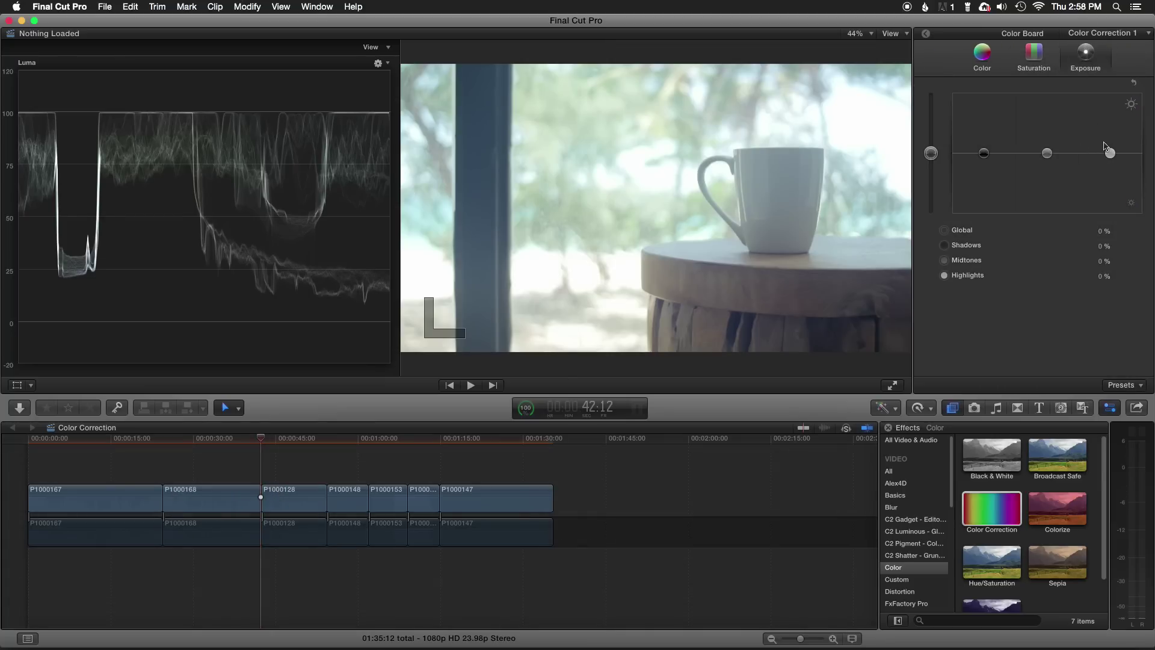
pyautogui.click(1110, 153)
pyautogui.moveTo(1110, 153); pyautogui.dragTo(1111, 163)
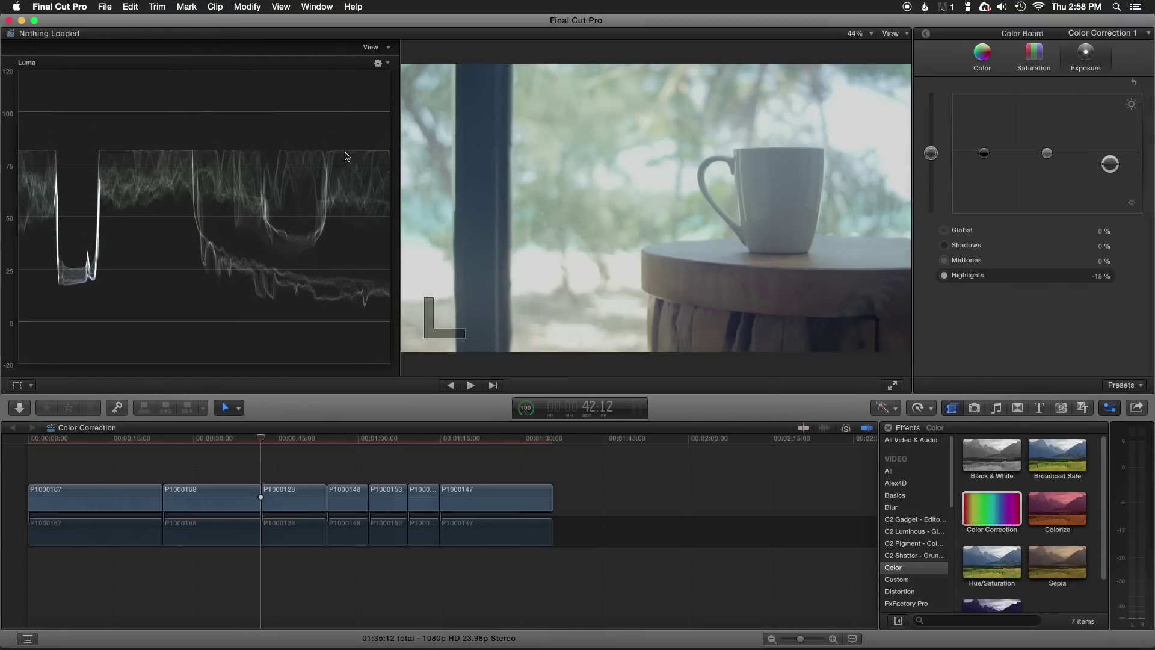
pyautogui.moveTo(1117, 168); pyautogui.dragTo(1110, 164)
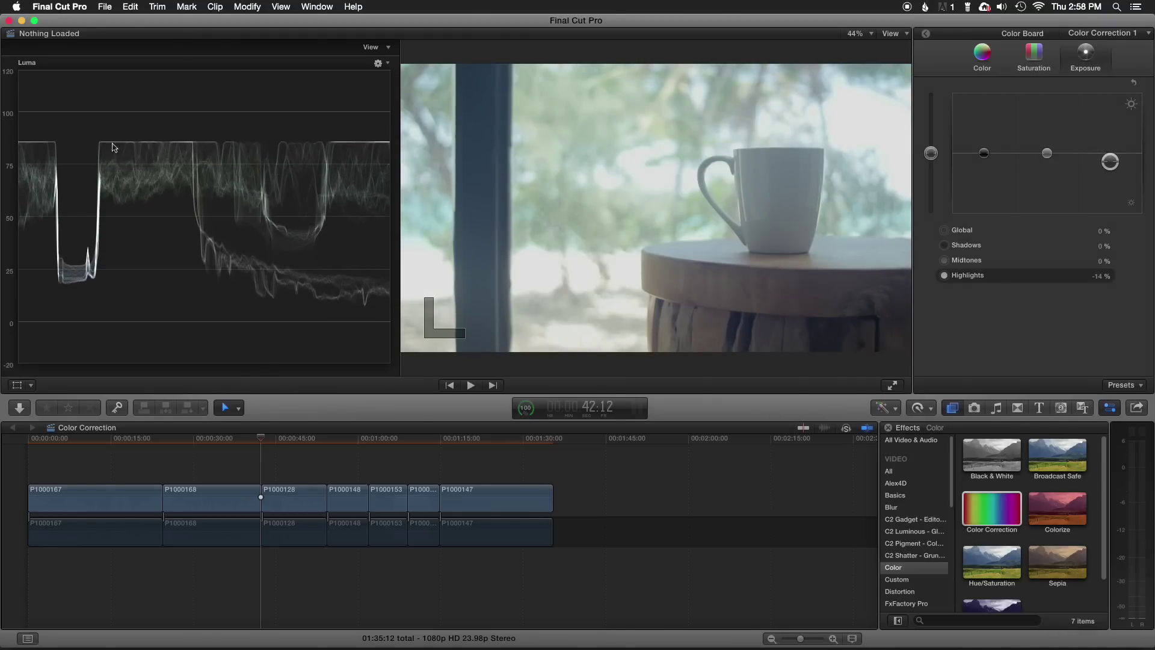
pyautogui.moveTo(1110, 161); pyautogui.dragTo(1110, 153)
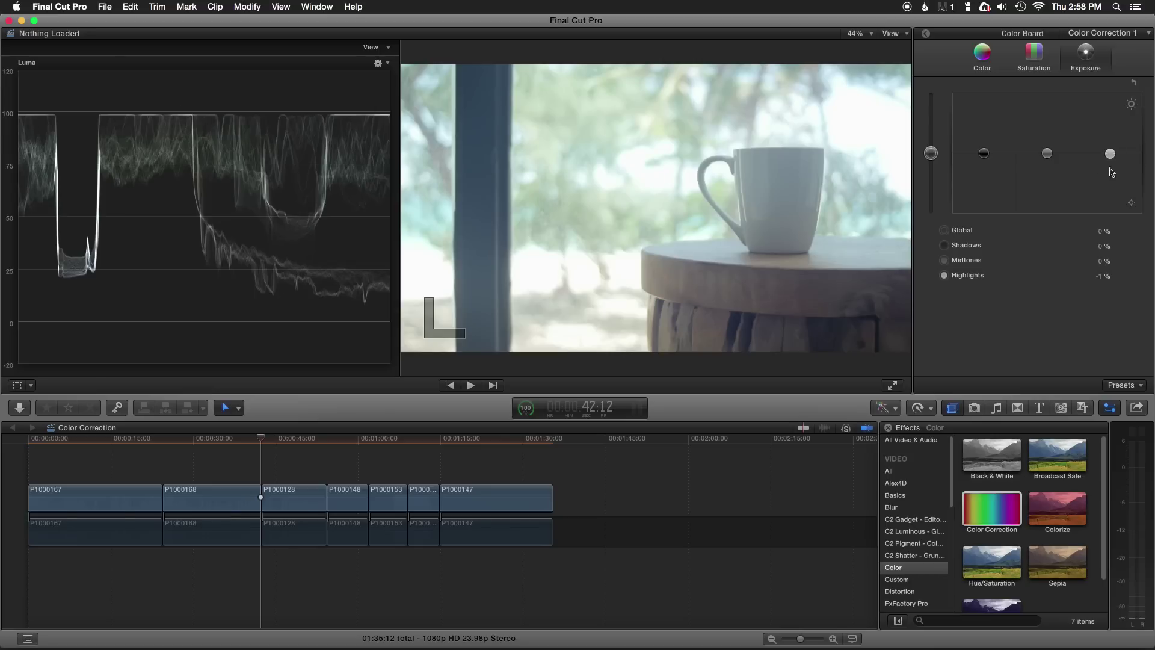
pyautogui.moveTo(1110, 154); pyautogui.dragTo(1113, 175)
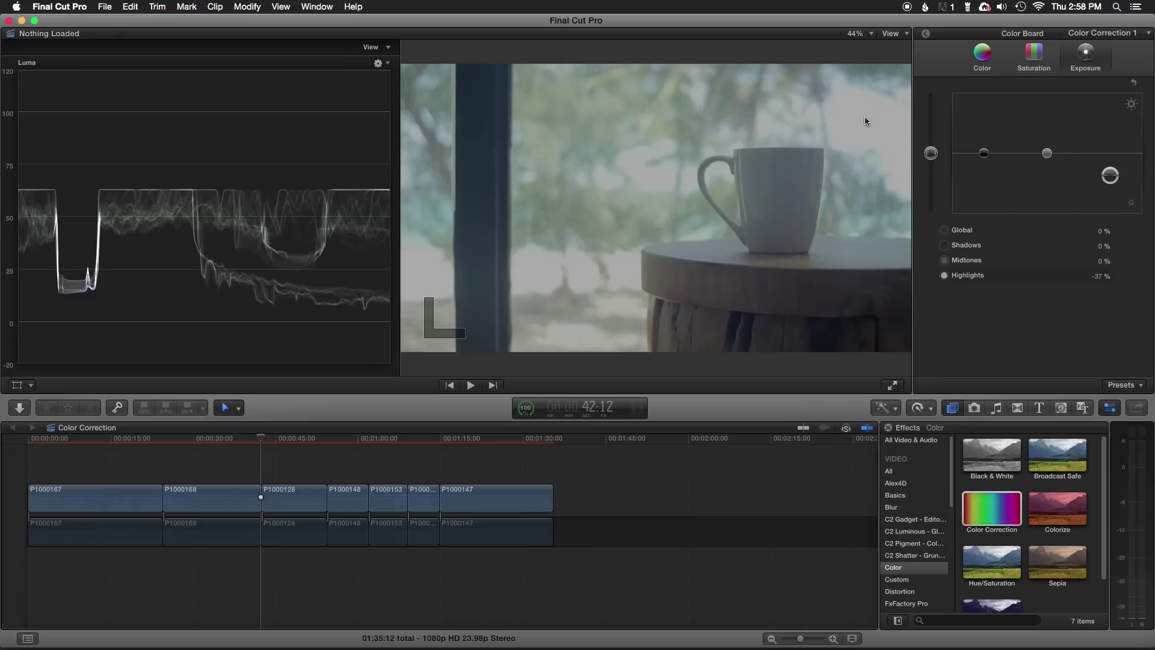
pyautogui.moveTo(1110, 176); pyautogui.dragTo(1110, 154)
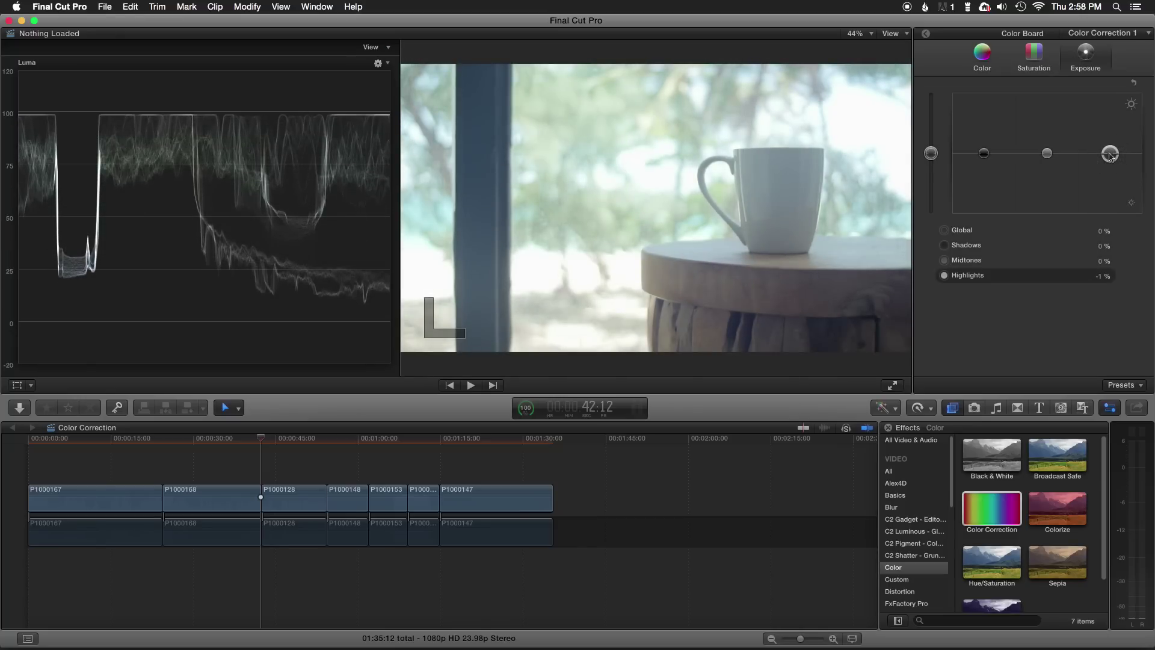
pyautogui.press('c')
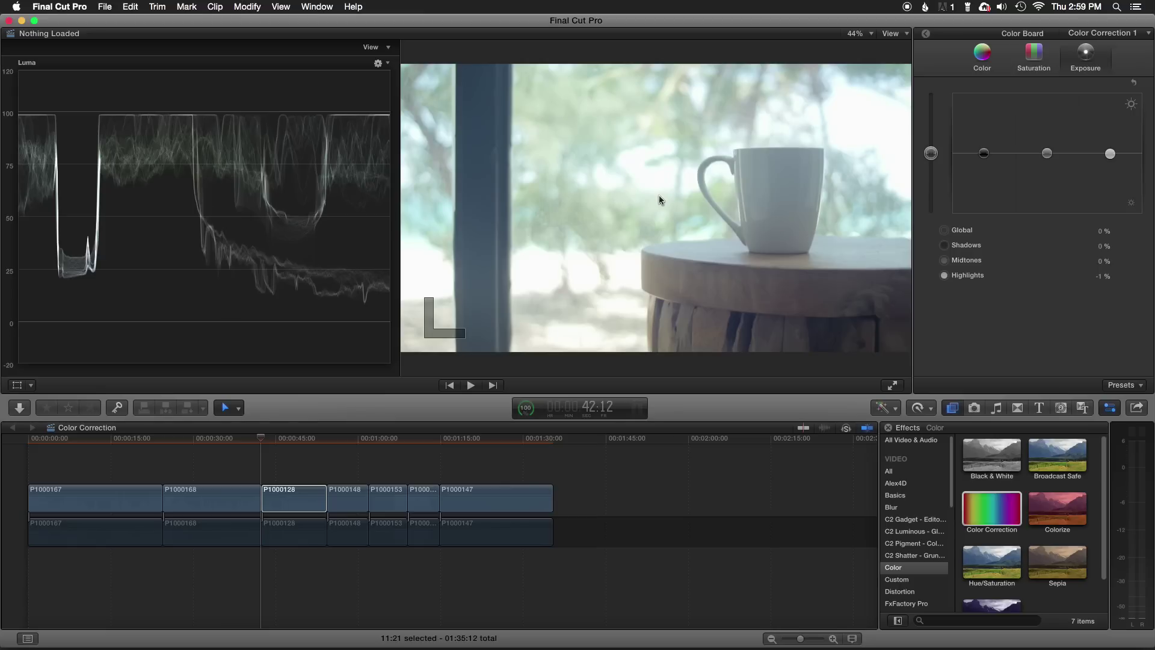
pyautogui.moveTo(985, 154); pyautogui.dragTo(987, 161)
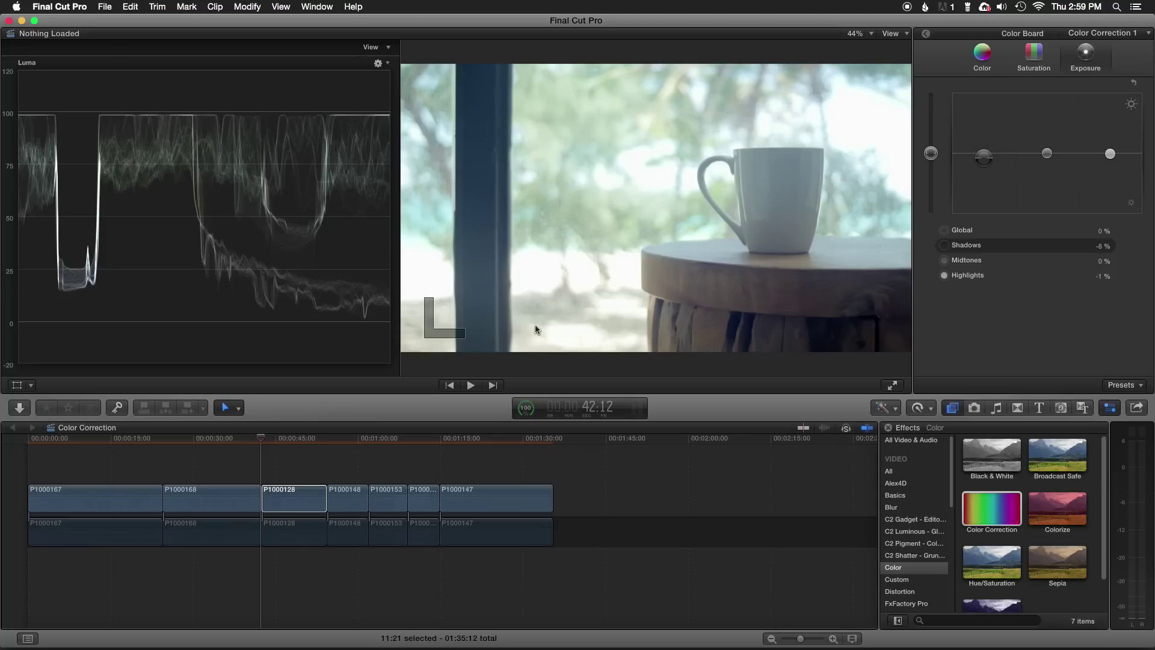
# Step: Set Color Correction 1's exposure Midtones to -33% and Shadows to -4%, and switch the video scope to Vectorscope
pyautogui.click(736, 320)
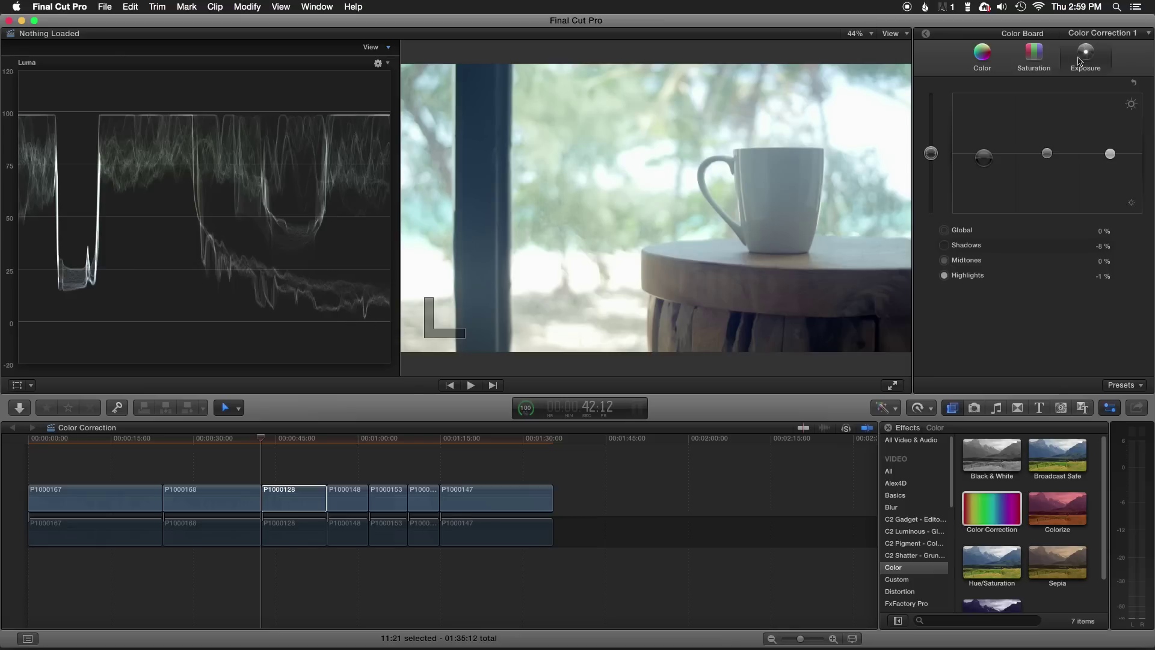
pyautogui.moveTo(1047, 155); pyautogui.dragTo(1047, 174)
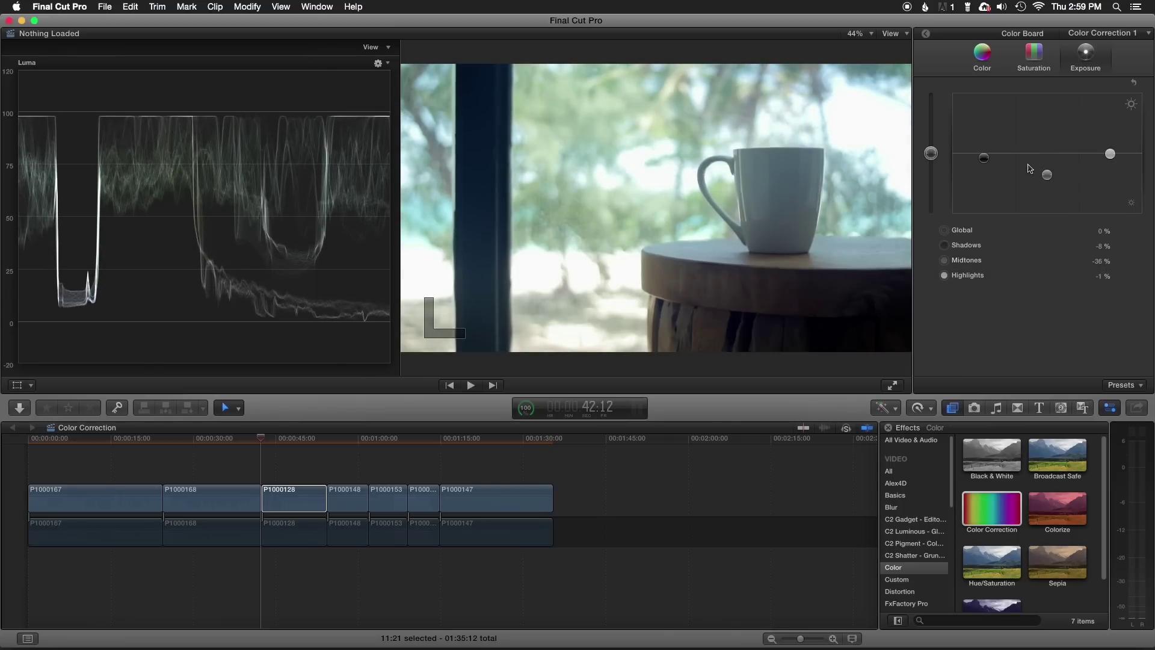
pyautogui.moveTo(1047, 175); pyautogui.dragTo(988, 158)
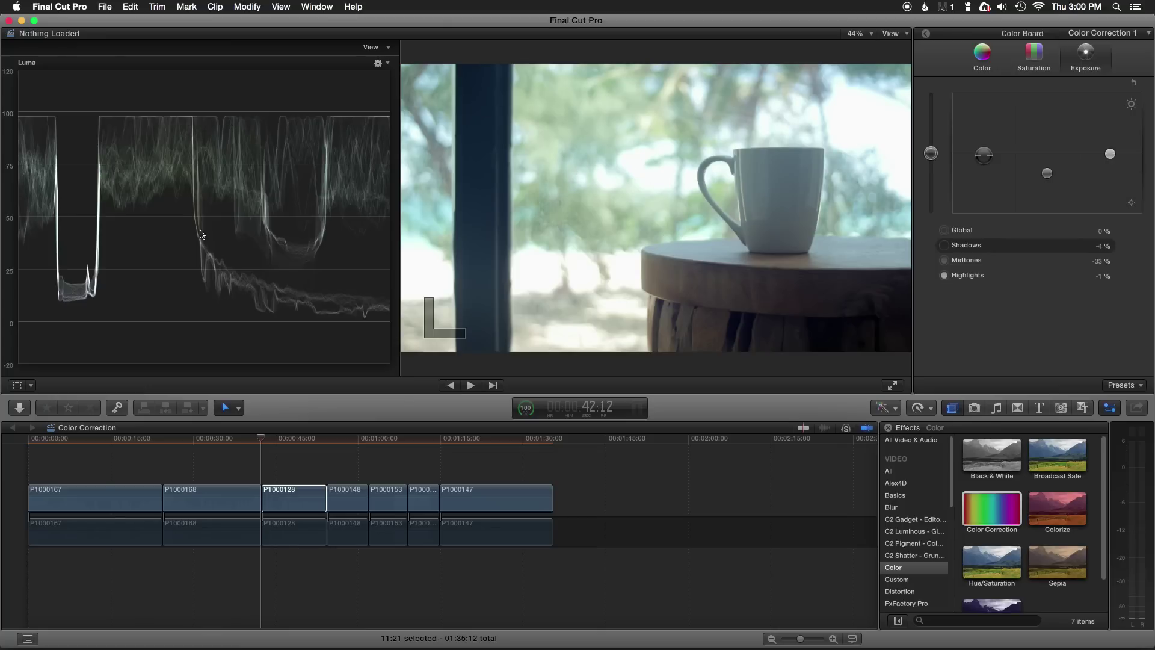
pyautogui.click(378, 63)
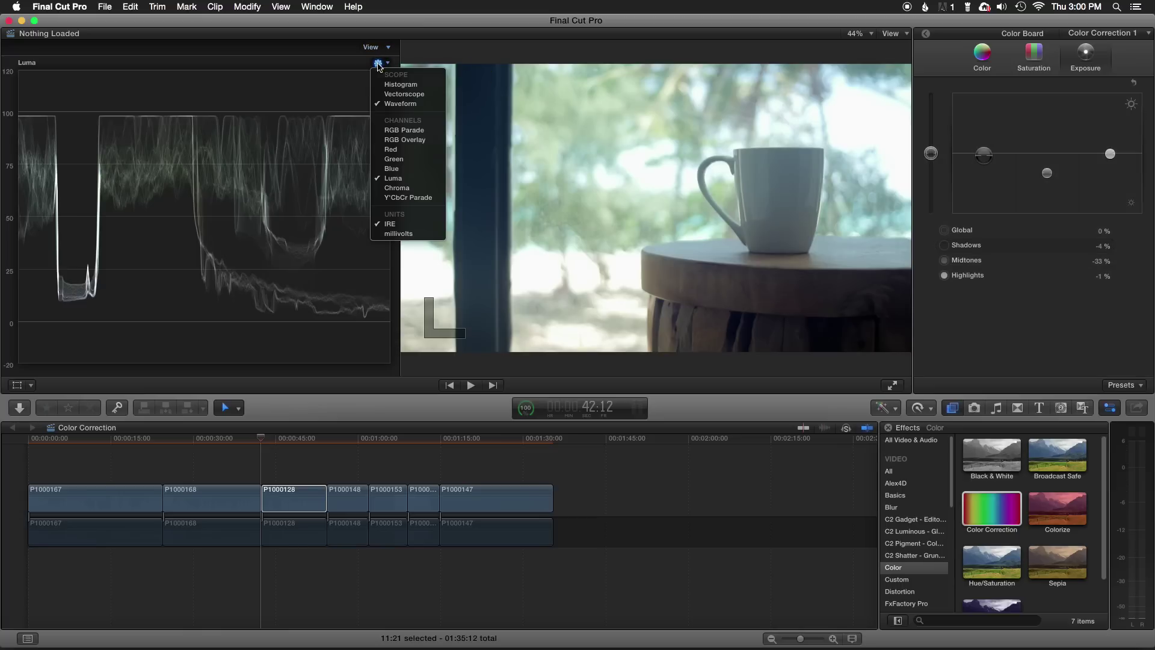
pyautogui.click(402, 93)
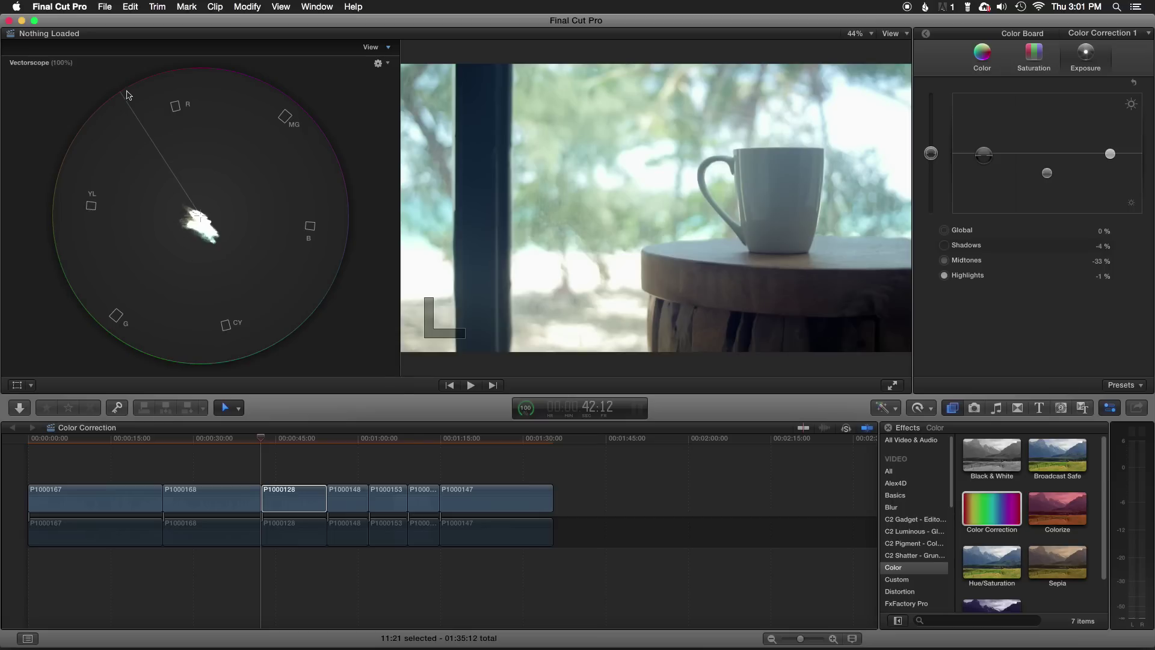
# Step: Try raising Color Correction 1's Global saturation to 100%, and undo the change
pyautogui.click(1033, 60)
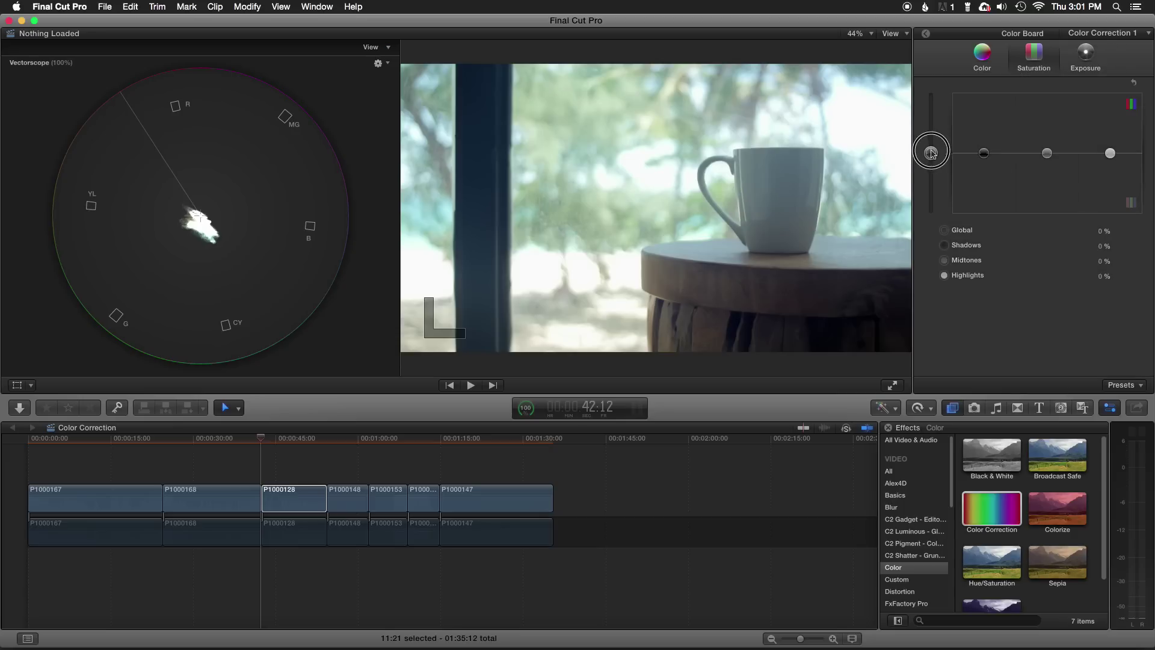
pyautogui.moveTo(931, 153); pyautogui.dragTo(930, 24)
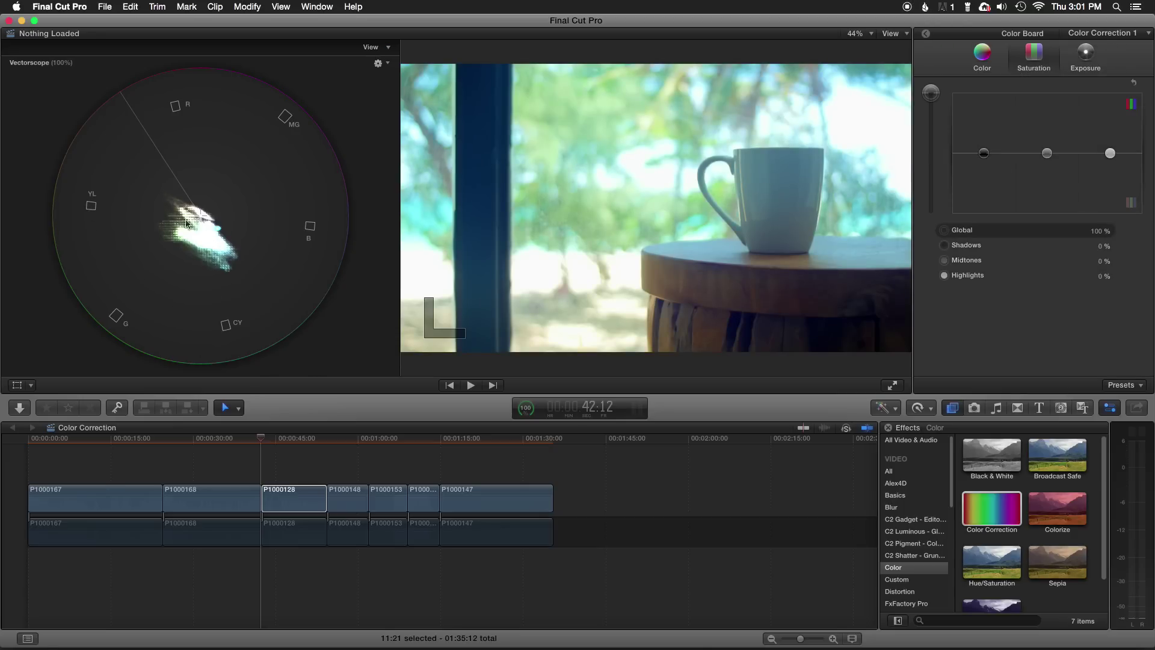
pyautogui.press('super+z')
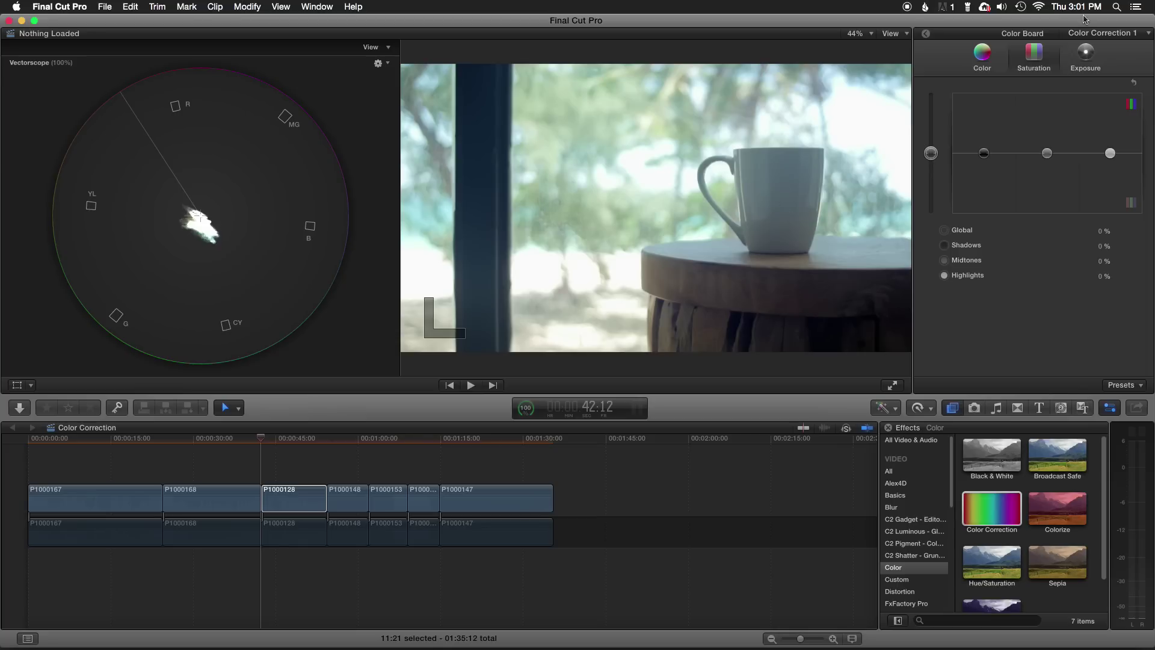
# Step: Scale clip P1000128 up to 1104%, reposition it so the mug's surface fills the frame, and show the video scopes again
pyautogui.click(927, 35)
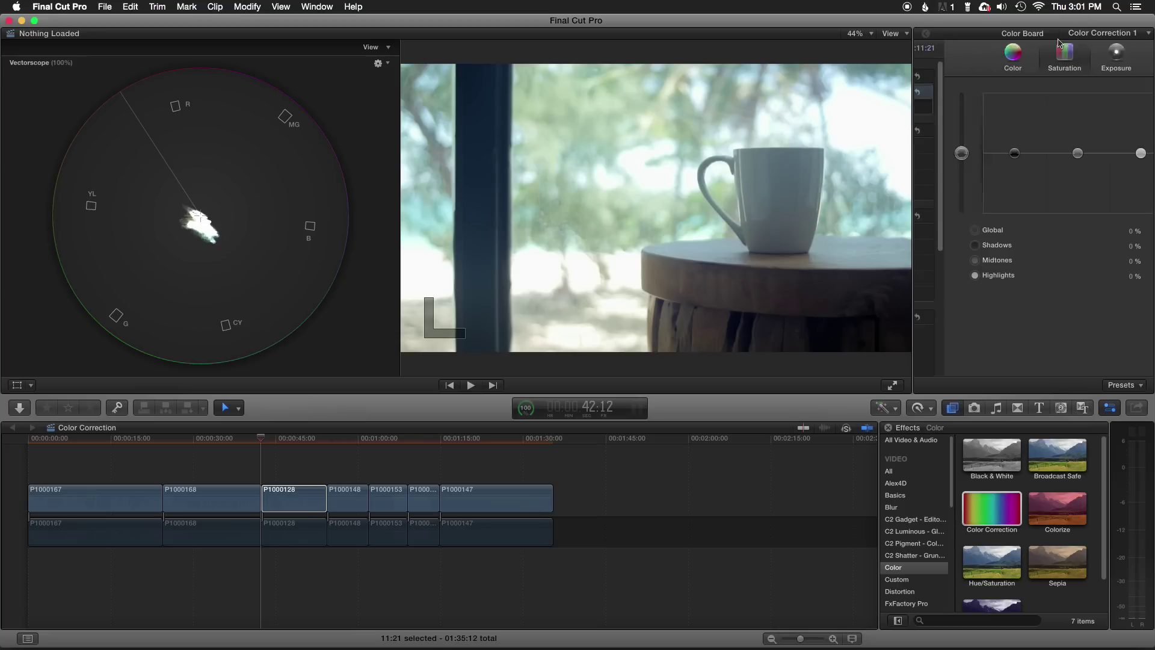
pyautogui.moveTo(961, 133)
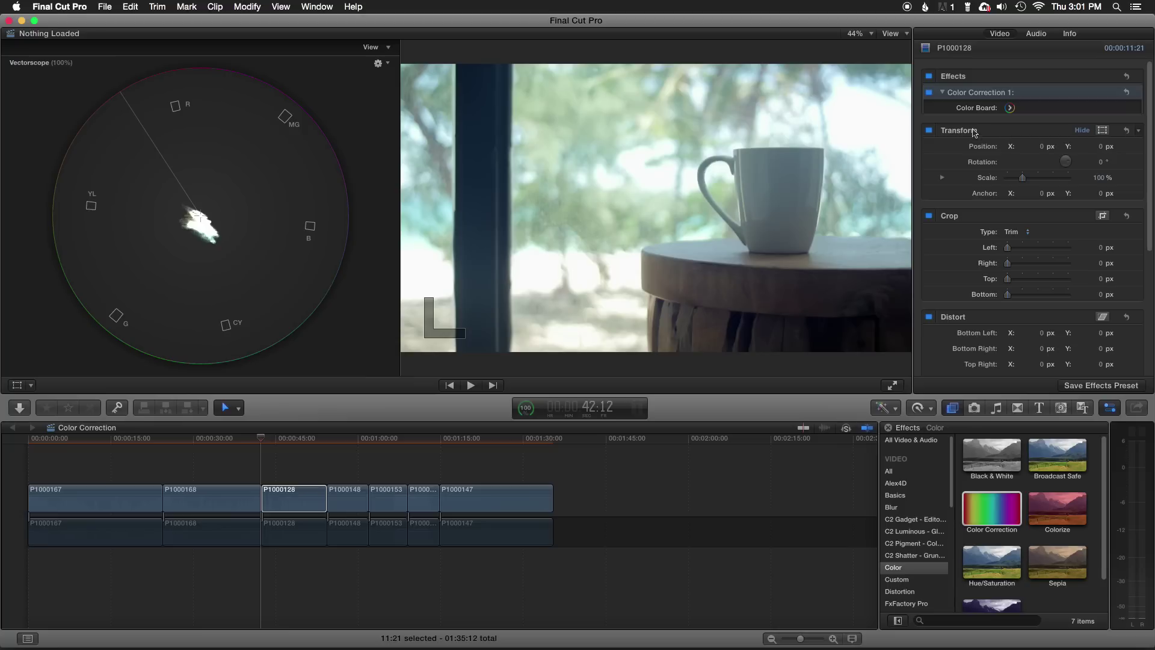
pyautogui.moveTo(1023, 178); pyautogui.dragTo(1068, 178)
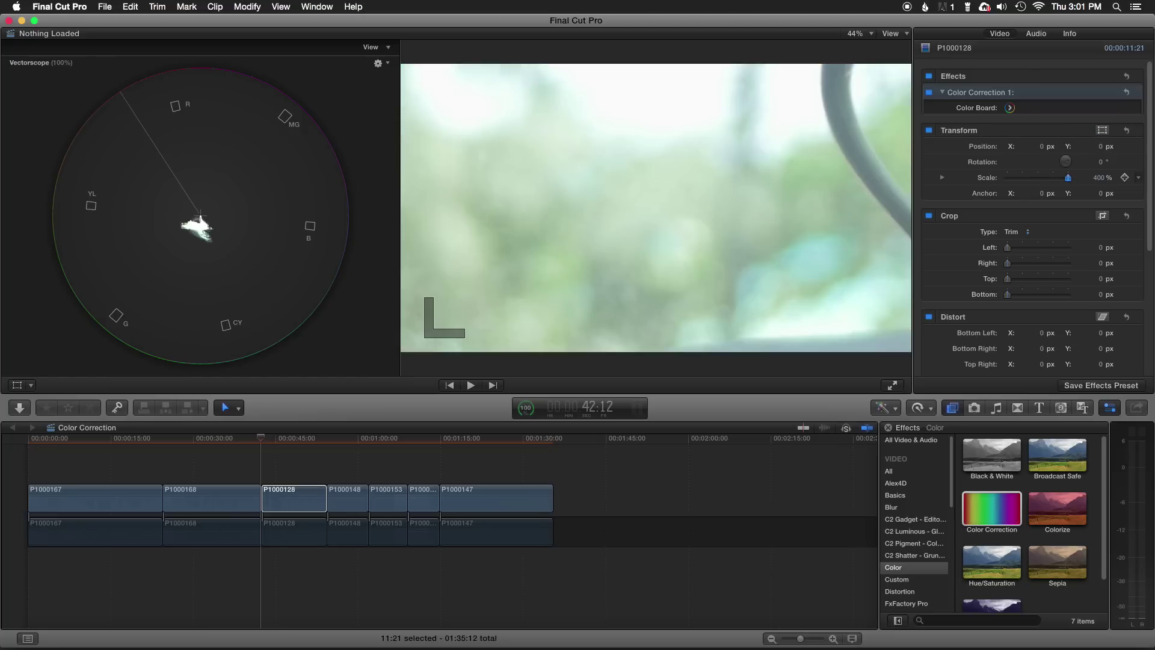
pyautogui.click(1102, 130)
pyautogui.moveTo(731, 148); pyautogui.dragTo(505, 181)
pyautogui.moveTo(1099, 179); pyautogui.dragTo(1099, 177)
pyautogui.moveTo(611, 150); pyautogui.dragTo(388, 213)
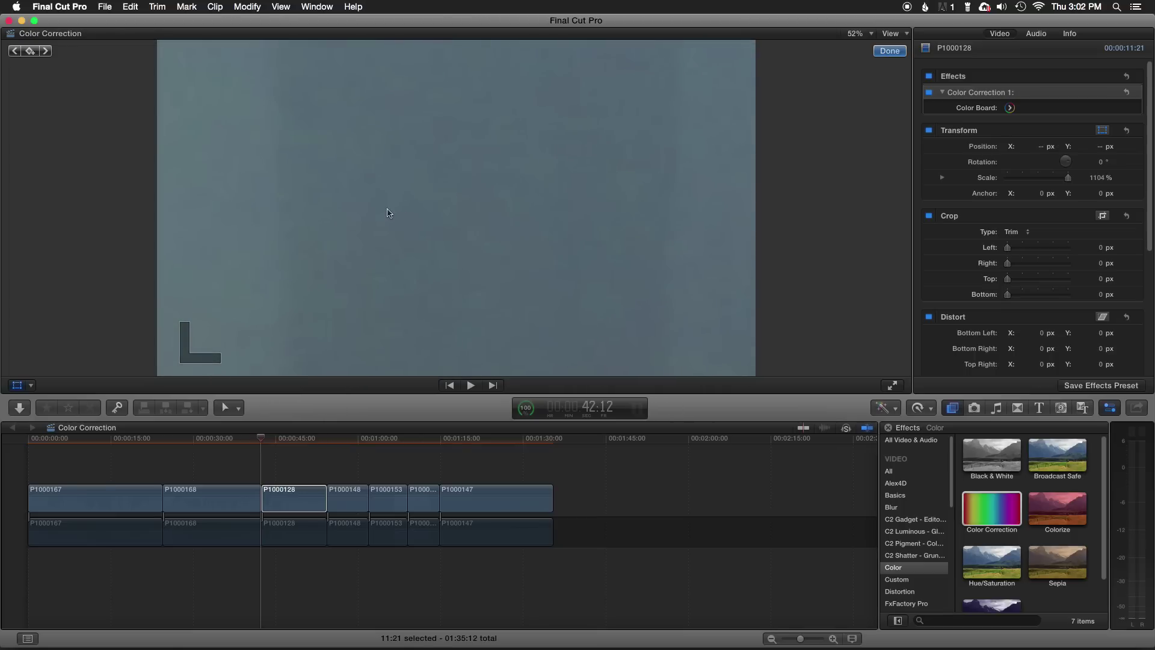
pyautogui.click(892, 52)
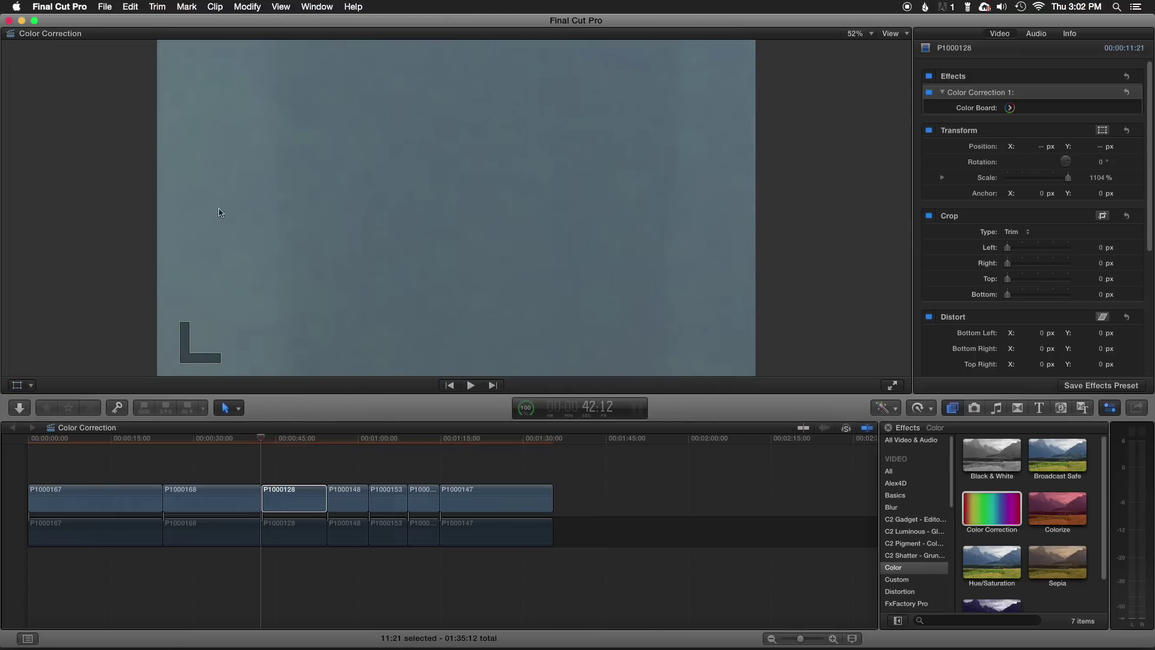
pyautogui.press('super+7')
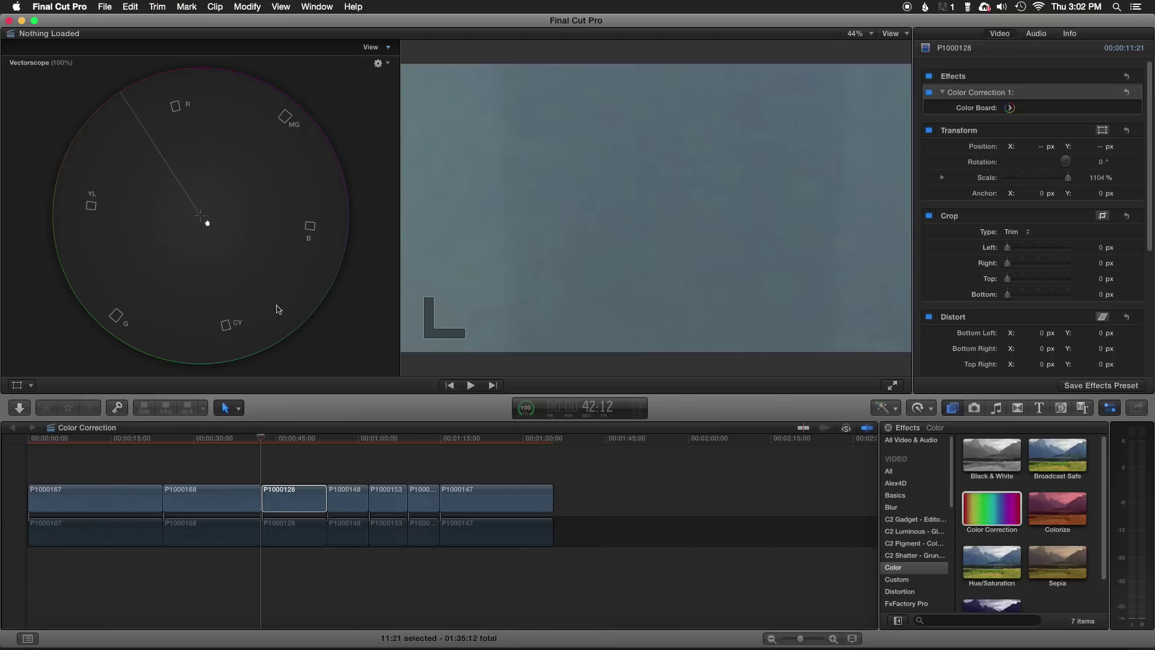
# Step: Neutralize the mug's blue cast by setting Color Correction 1's color Highlights to 21° and 22%
pyautogui.click(1011, 108)
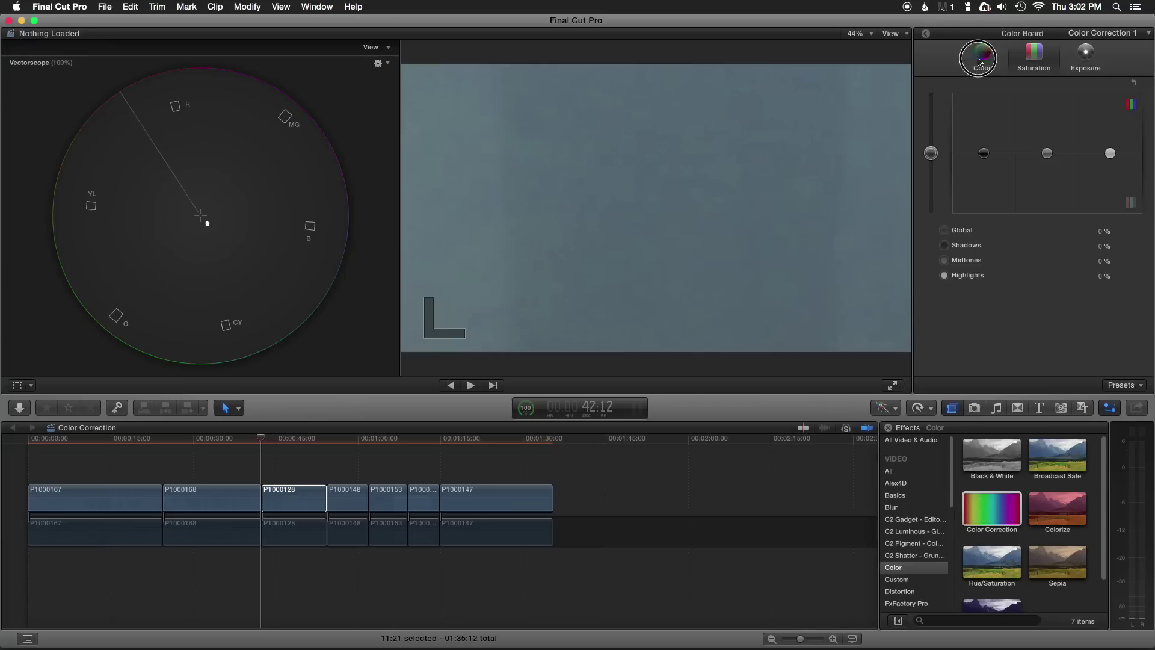
pyautogui.click(1038, 162)
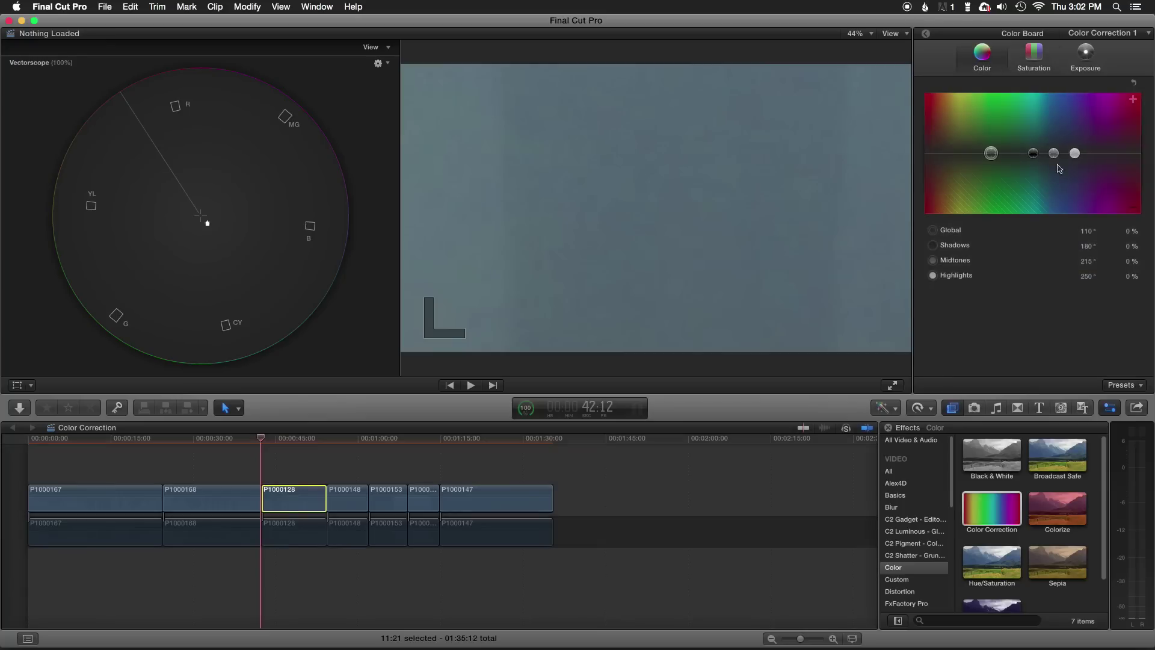
pyautogui.click(1075, 154)
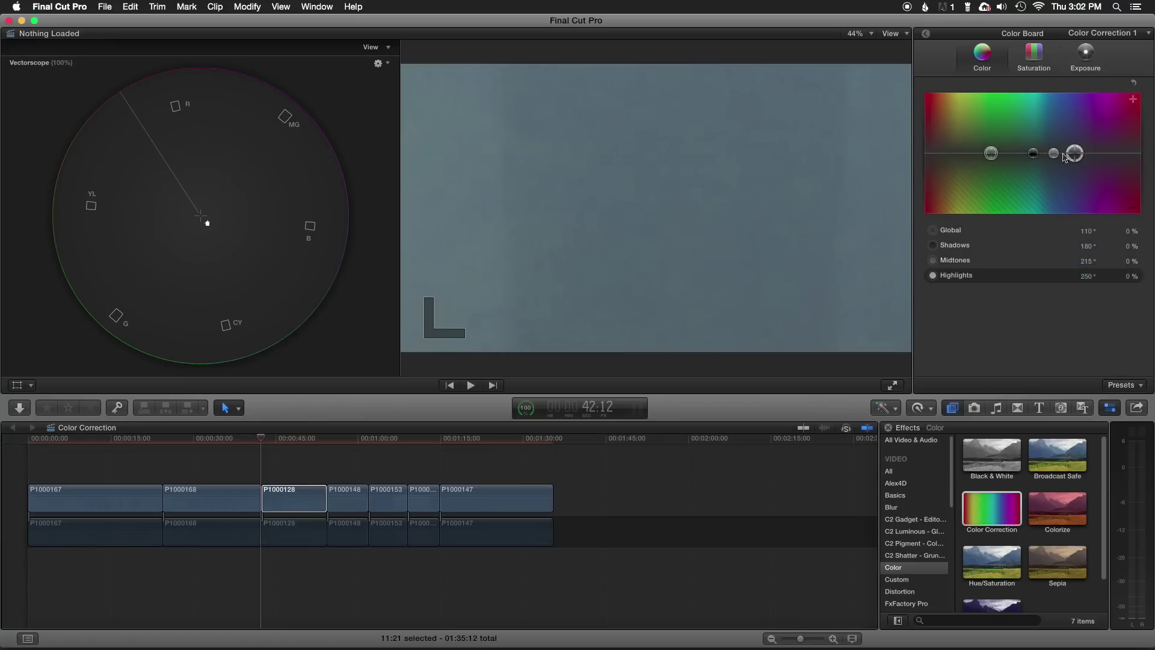
pyautogui.moveTo(1075, 154); pyautogui.dragTo(941, 143)
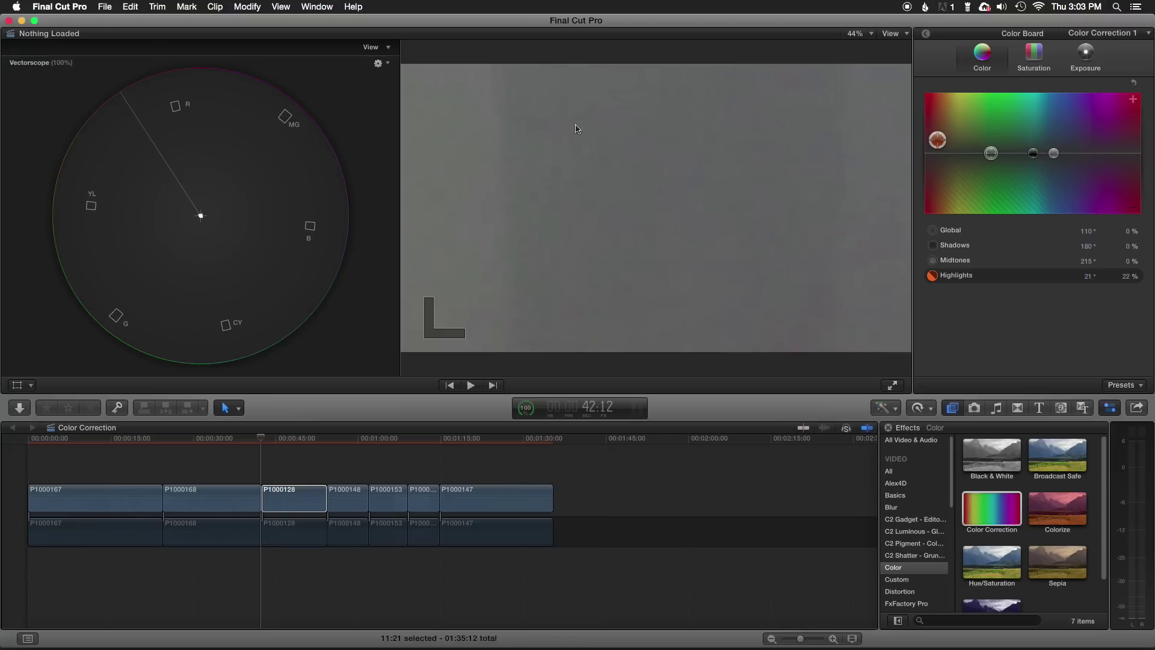
# Step: Reset the Transform settings of clip P1000128, and compare the picture with its effects off and on
pyautogui.click(926, 36)
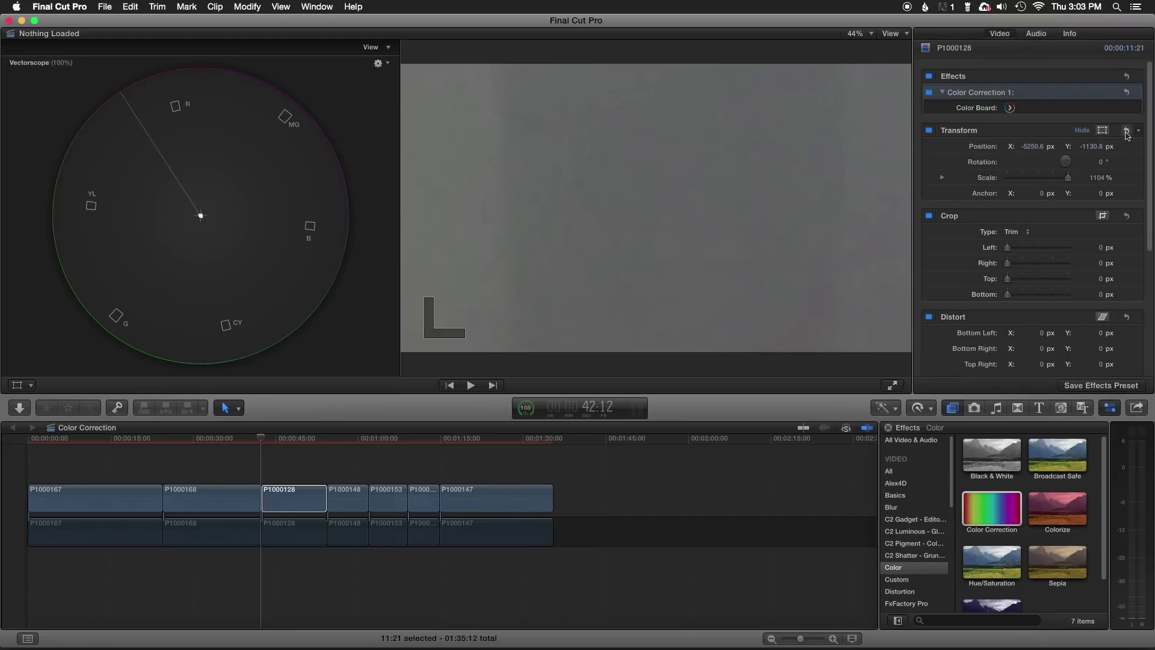
pyautogui.click(1127, 131)
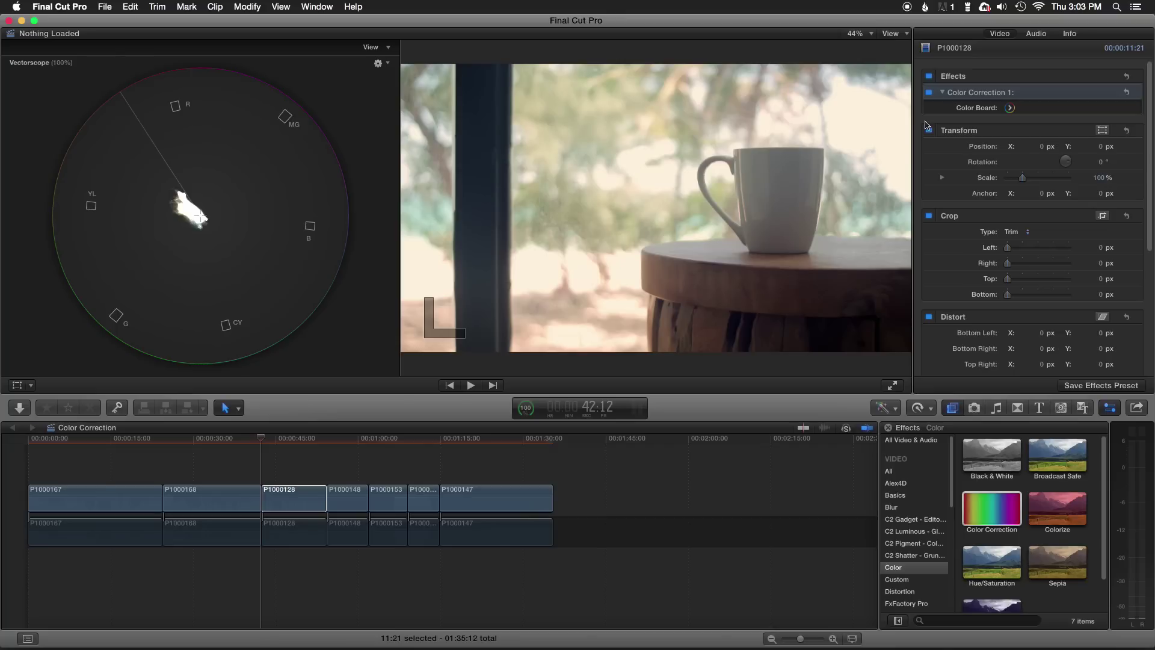
pyautogui.click(929, 76)
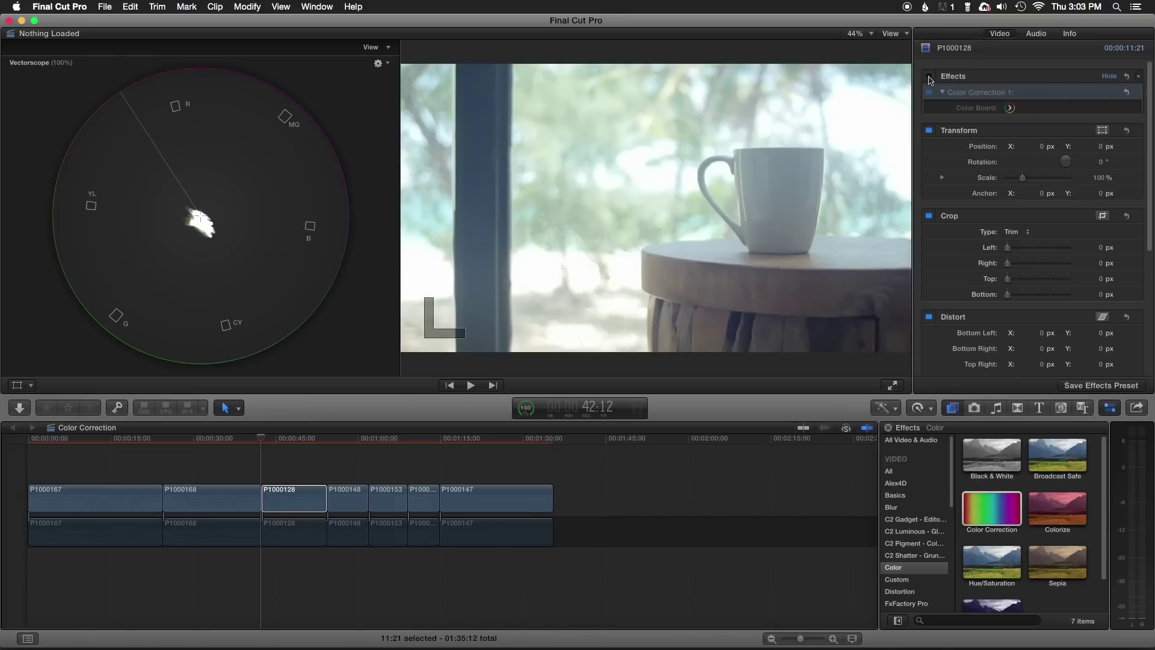
pyautogui.click(930, 77)
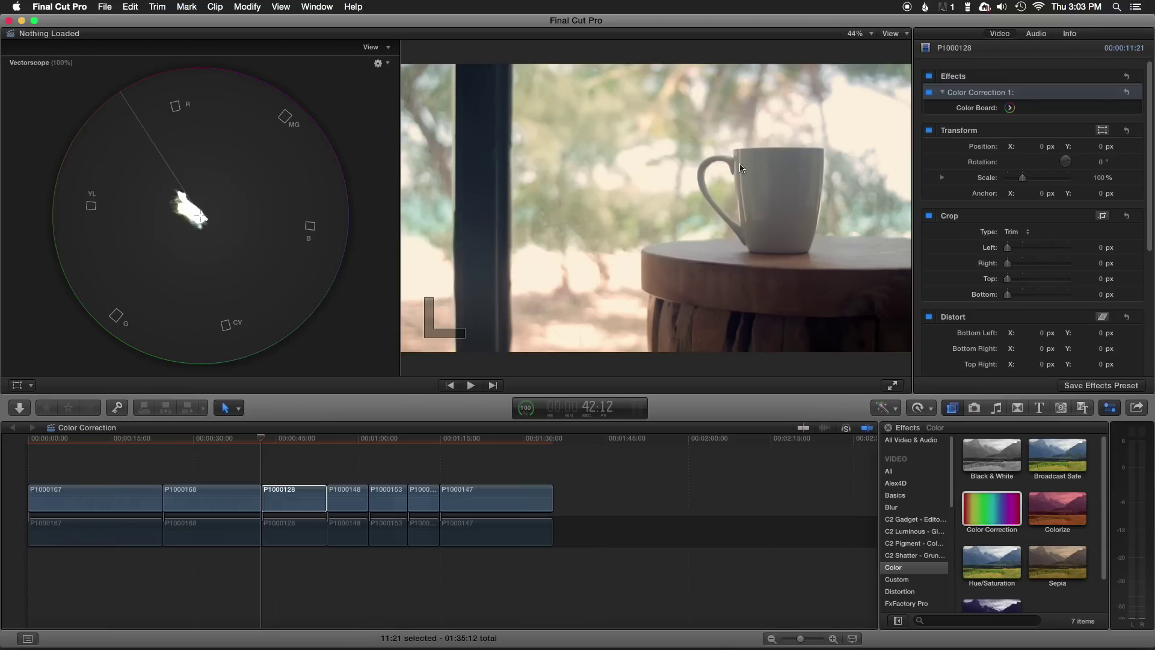
# Step: Switch the video scope back to Waveform
pyautogui.click(371, 47)
pyautogui.click(371, 47)
pyautogui.click(378, 63)
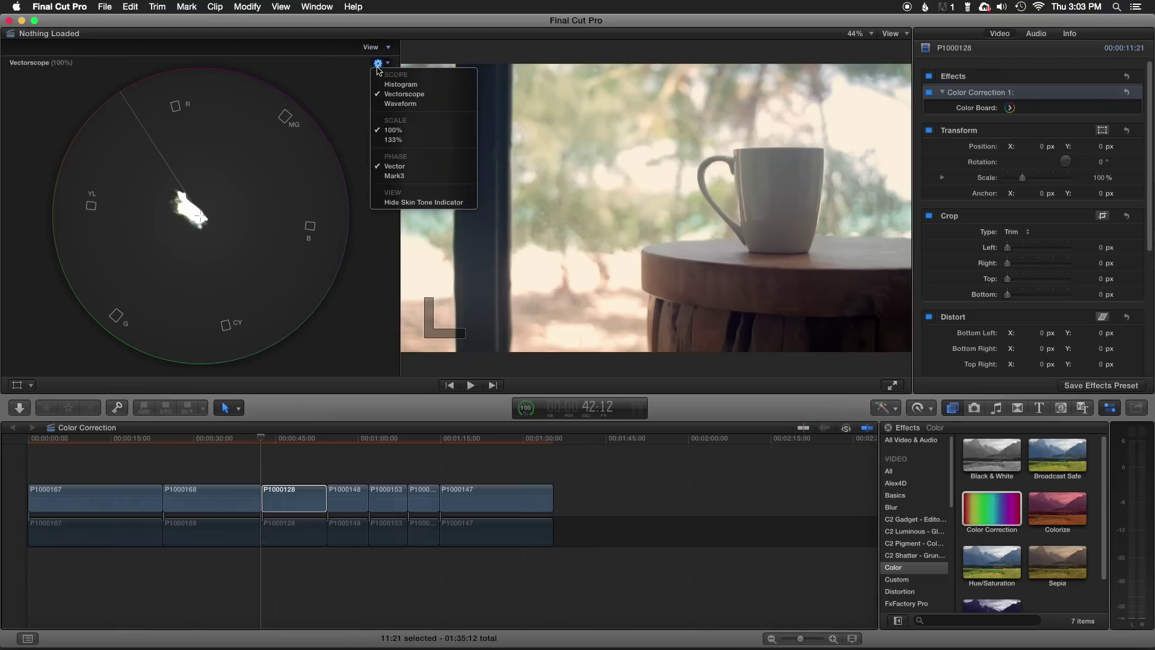
pyautogui.click(390, 104)
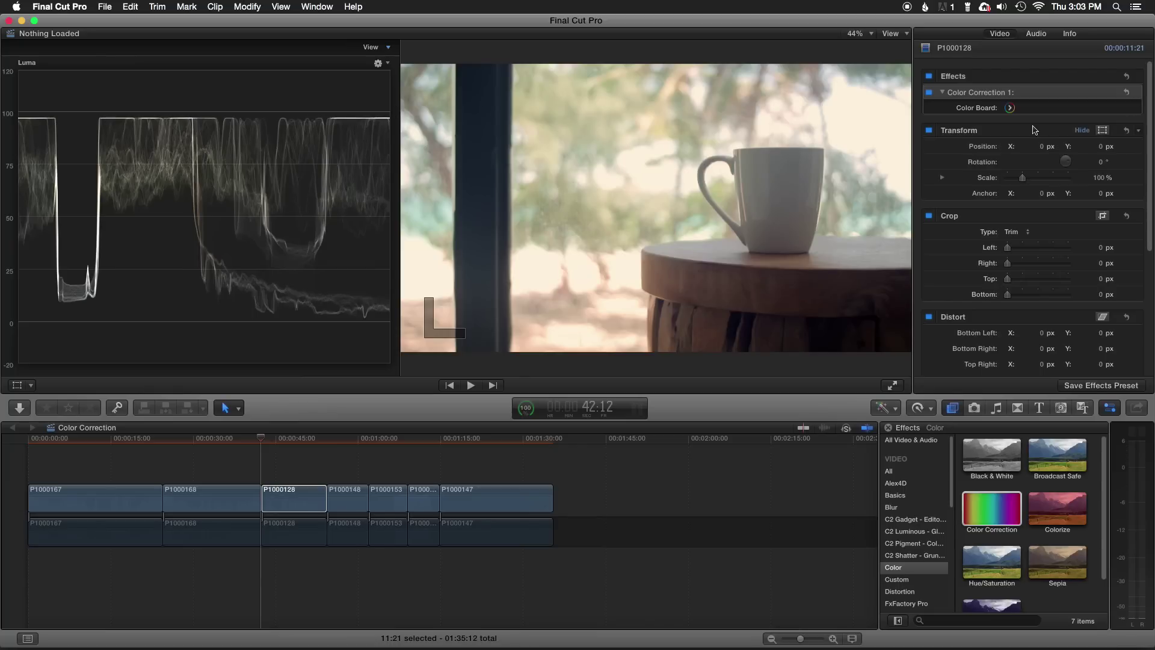
# Step: Add a second Color Correction to clip P1000128, tinting its Shadows blue at 29% and its Midtones orange at 27° and 23%
pyautogui.moveTo(991, 509); pyautogui.dragTo(293, 494)
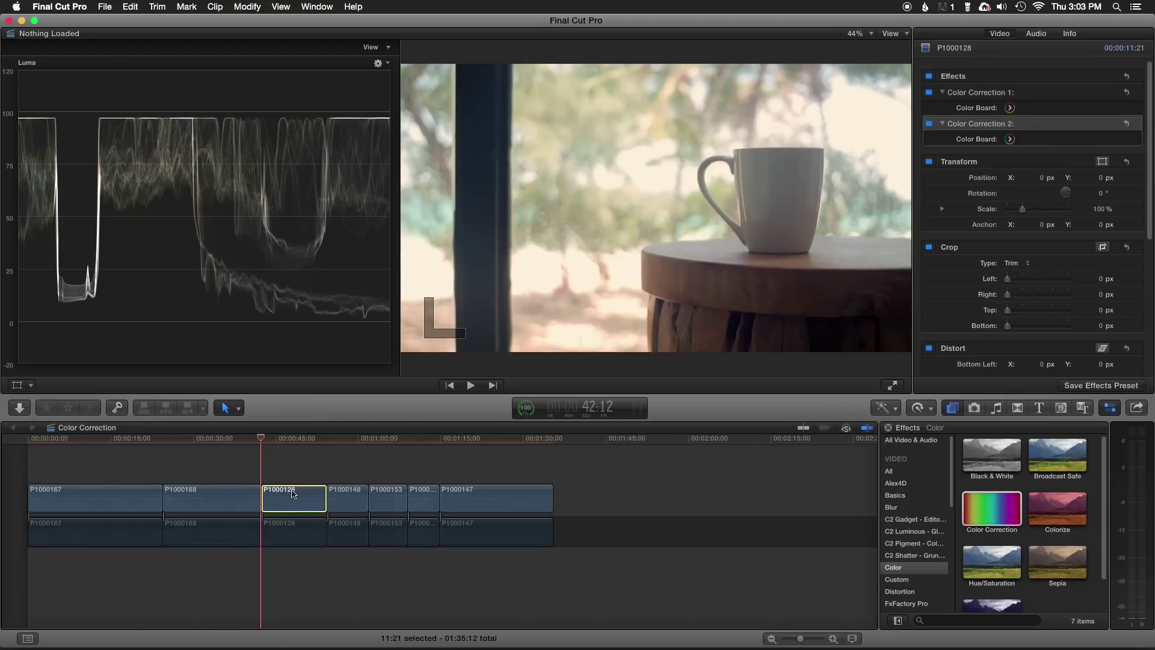
pyautogui.click(1009, 139)
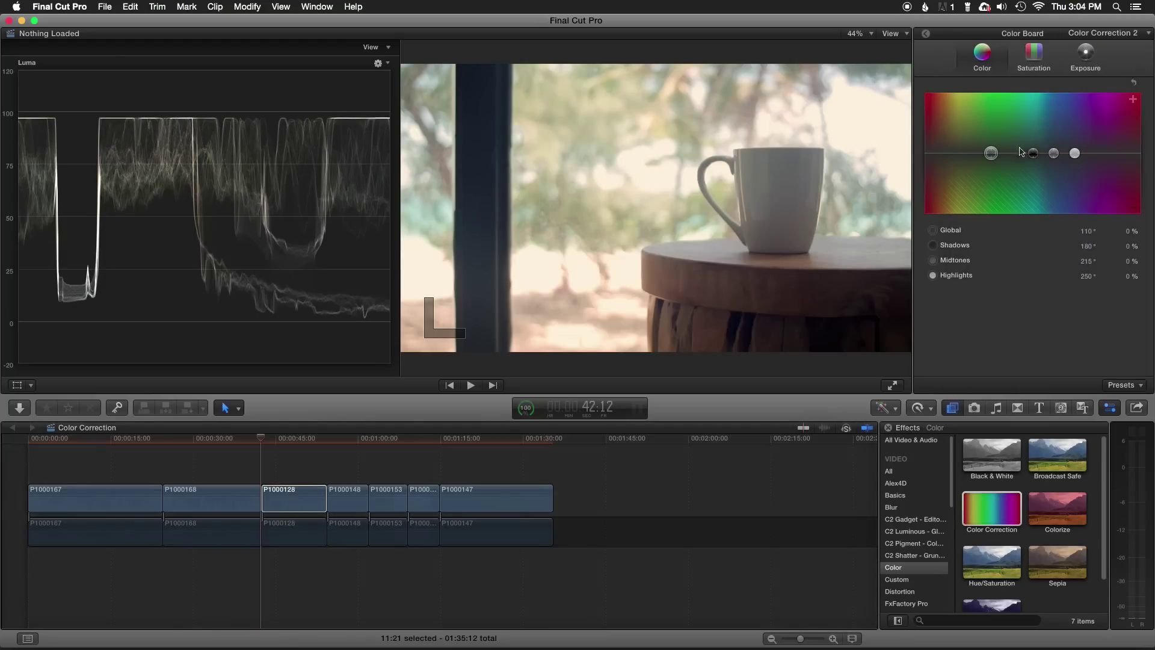
pyautogui.moveTo(1040, 154); pyautogui.dragTo(945, 144)
pyautogui.moveTo(1047, 143); pyautogui.dragTo(1051, 140)
pyautogui.moveTo(942, 142); pyautogui.dragTo(944, 142)
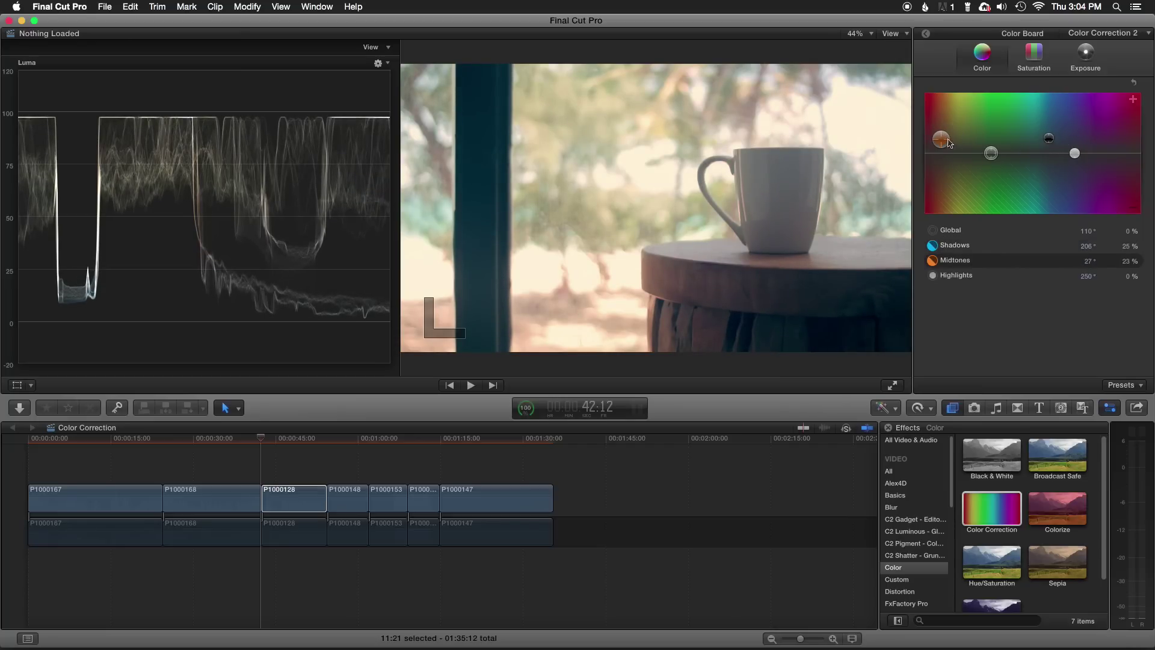
pyautogui.moveTo(1049, 141); pyautogui.dragTo(1050, 139)
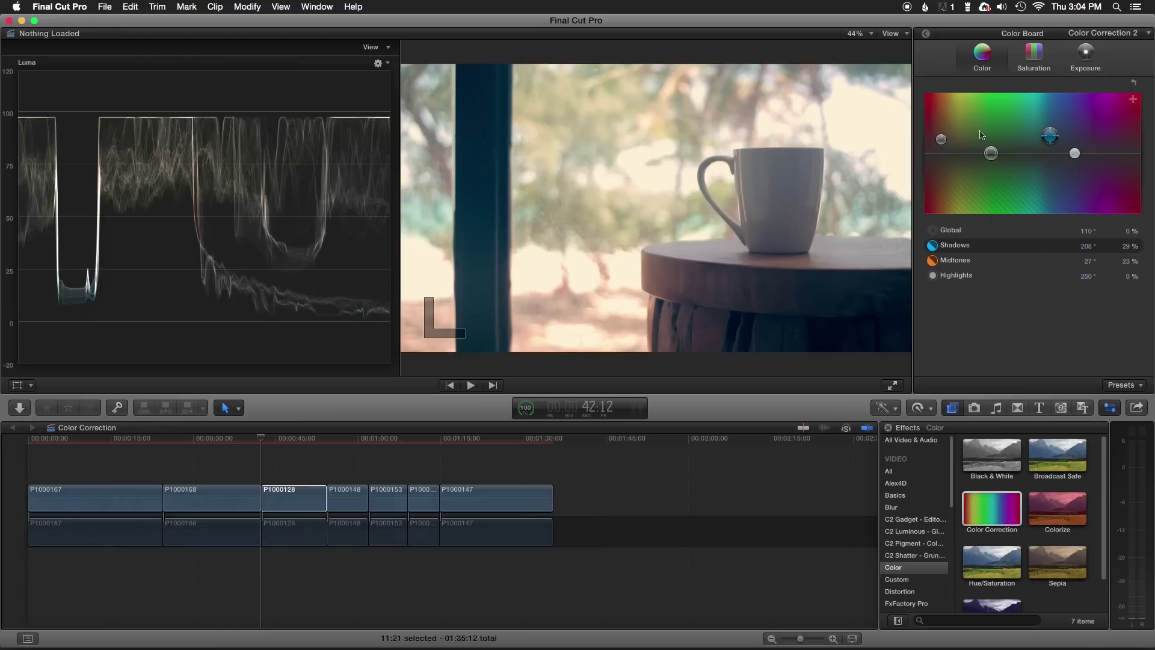
pyautogui.click(1107, 113)
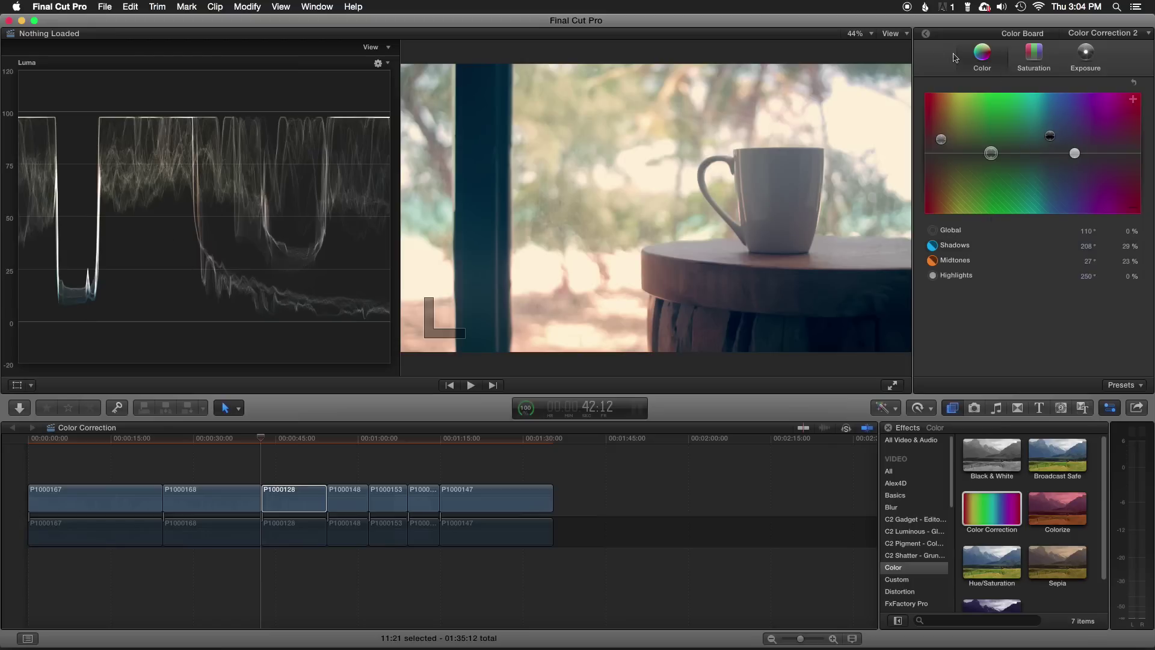
# Step: Compare clip P1000128 with its whole effects stack off and on
pyautogui.click(928, 36)
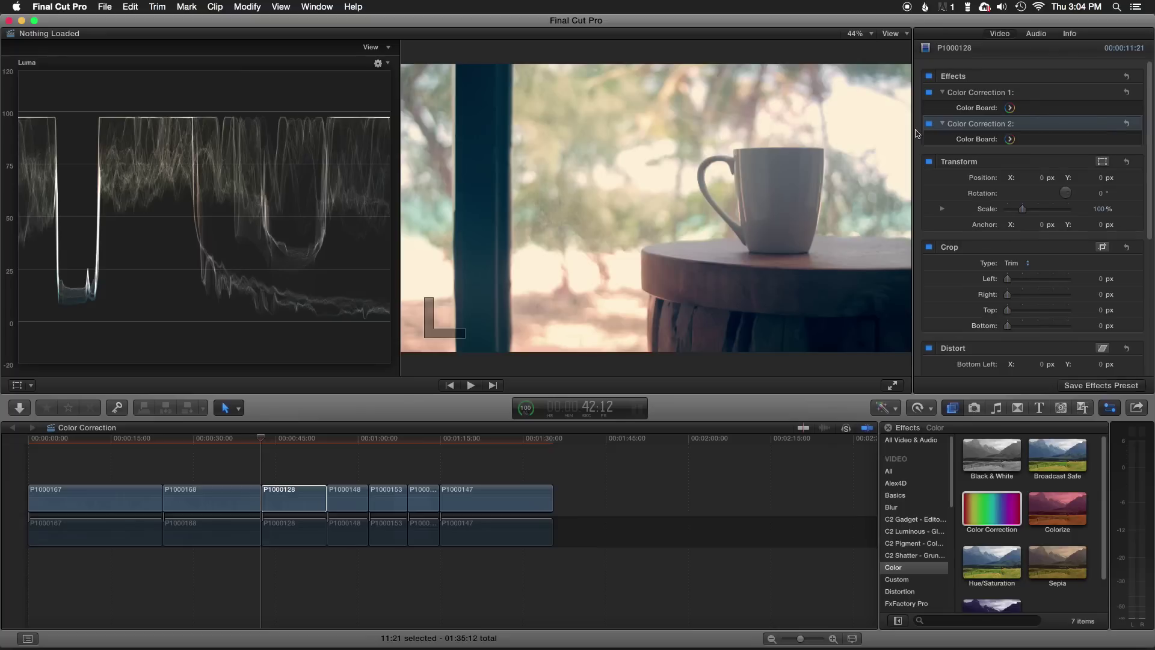
pyautogui.click(930, 76)
pyautogui.click(930, 77)
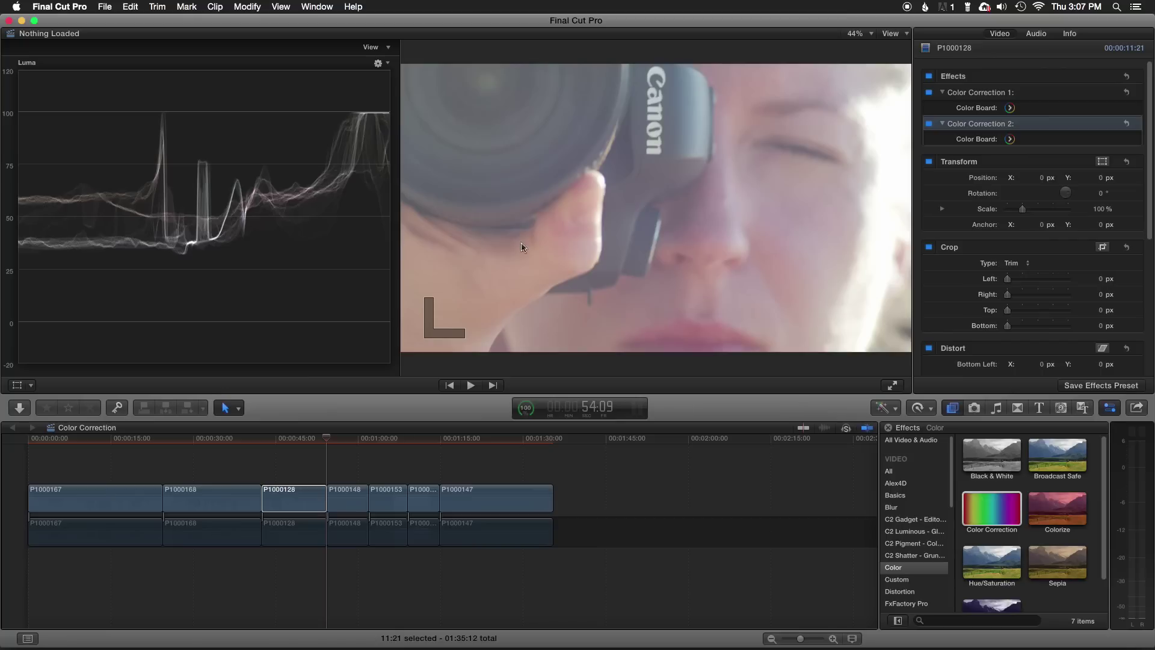
# Step: Add a Color Correction effect to clip P1000148 and set its exposure Shadows to -43%
pyautogui.click(349, 497)
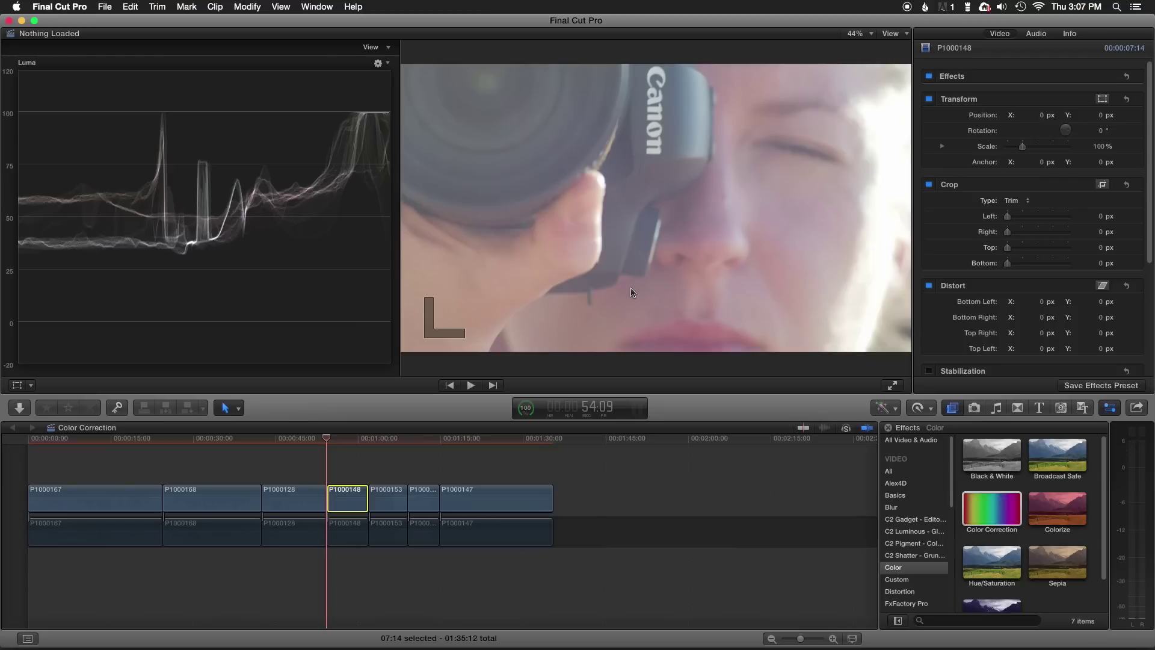
pyautogui.moveTo(981, 515); pyautogui.dragTo(331, 504)
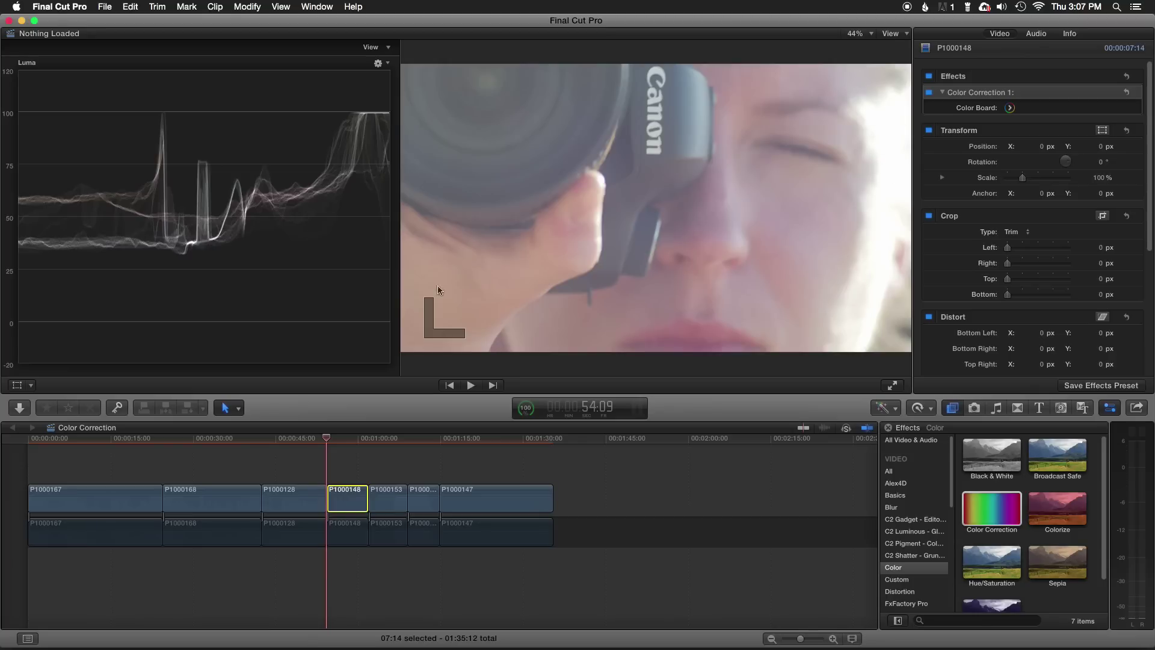
pyautogui.click(1010, 107)
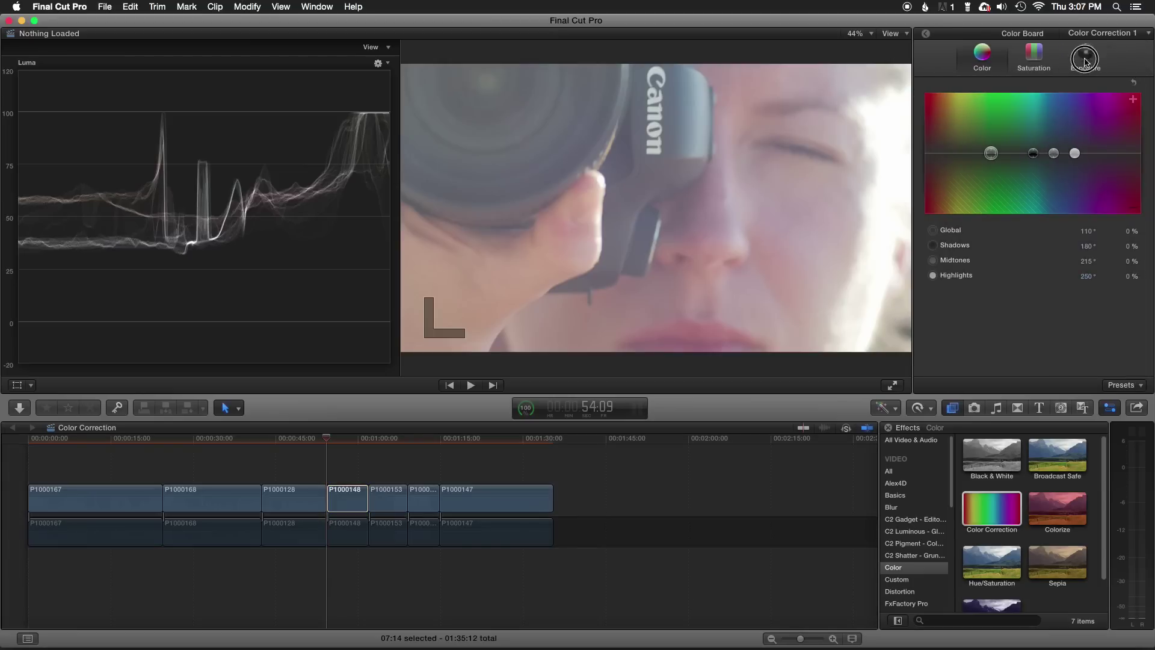
pyautogui.click(1086, 61)
pyautogui.moveTo(983, 154); pyautogui.dragTo(984, 178)
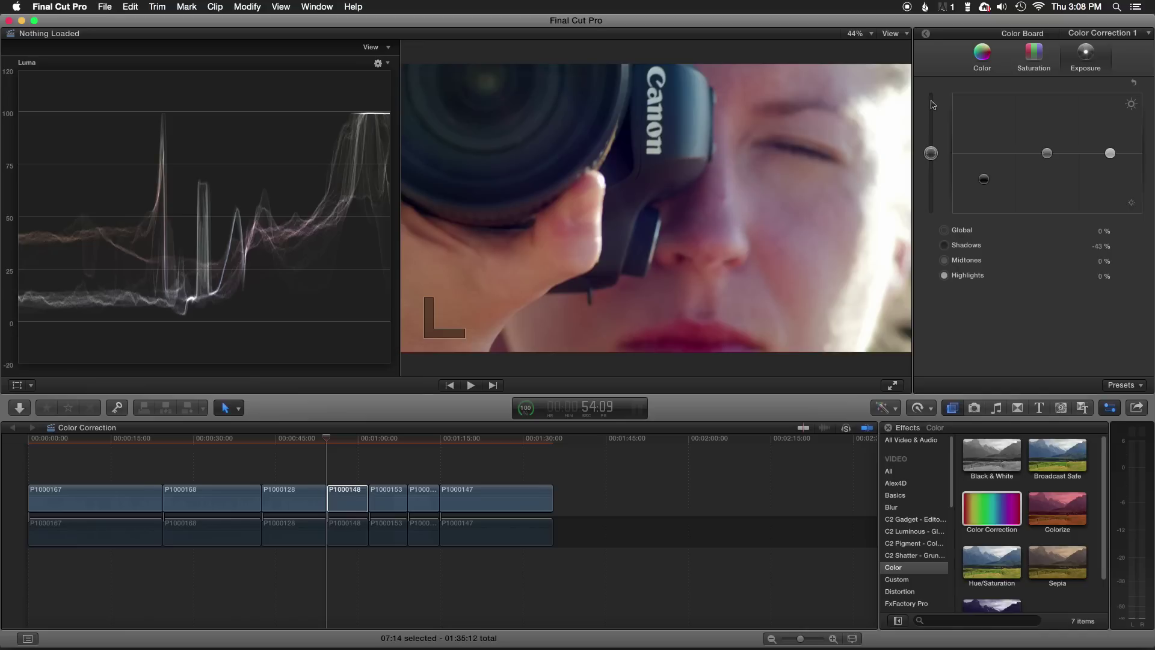
# Step: Set the Global saturation of clip P1000148's Color Correction 1 to -22%
pyautogui.click(1026, 57)
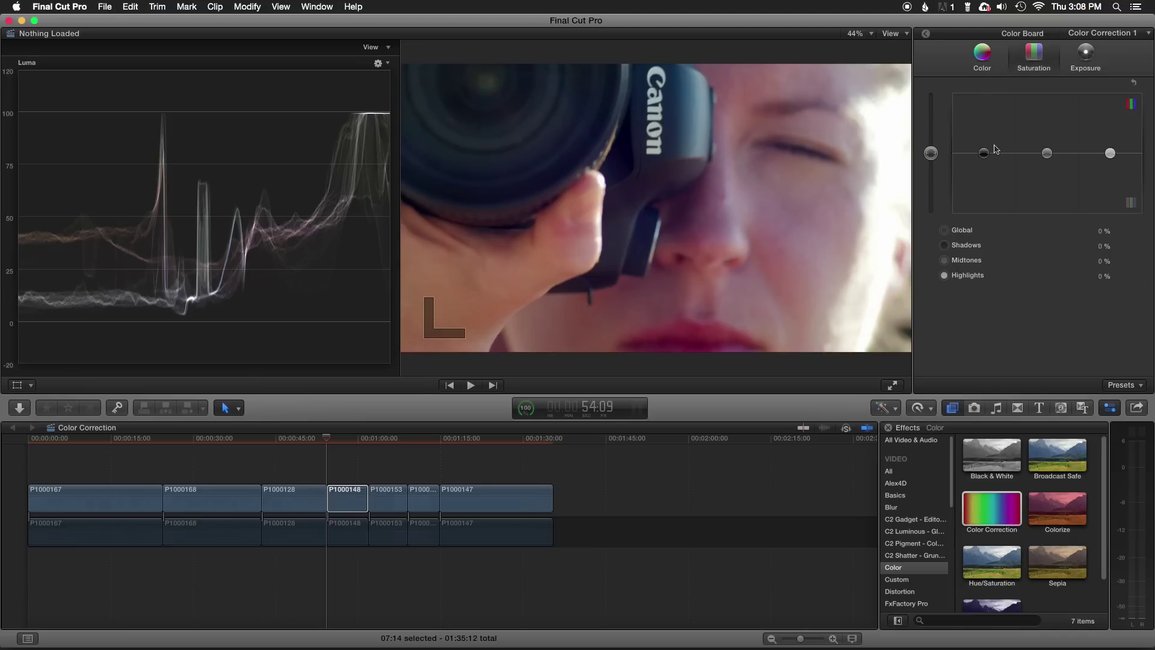
pyautogui.moveTo(932, 154); pyautogui.dragTo(934, 170)
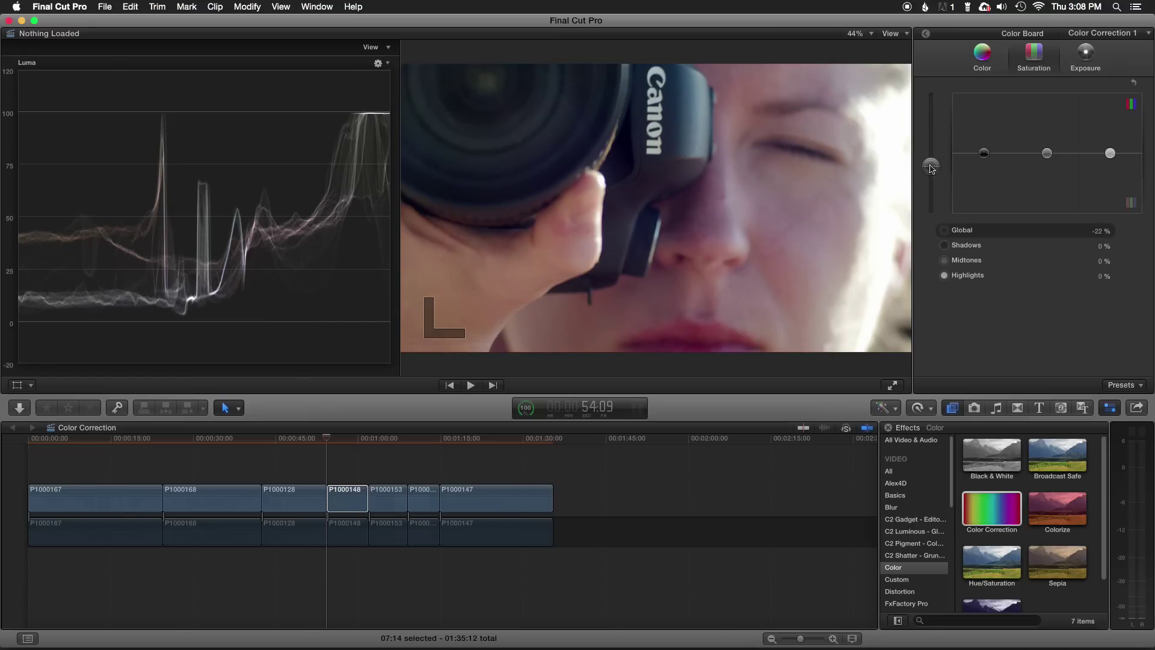
pyautogui.click(926, 35)
# Step: Compare clip P1000148 with its effects switched off and on
pyautogui.click(929, 77)
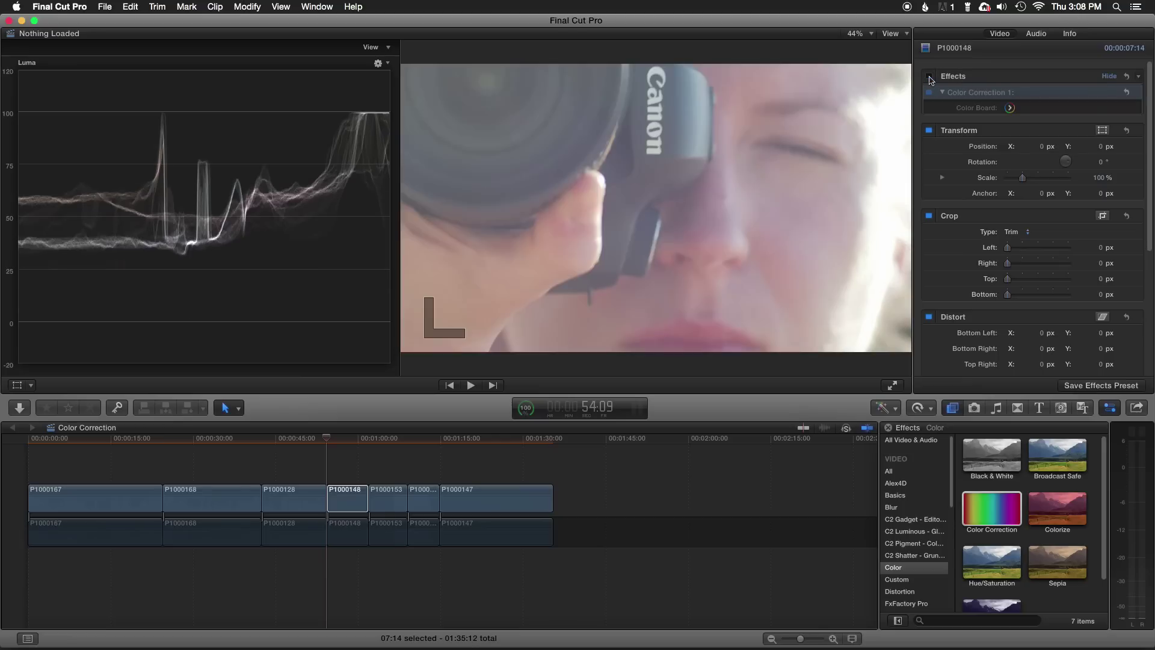
pyautogui.click(929, 77)
pyautogui.click(929, 78)
pyautogui.click(930, 78)
# Step: At 57:15, scale clip P1000148 to 400% and reposition it to about X -15.4 px, Y -1597.7 px so skin fills the frame
pyautogui.click(335, 459)
pyautogui.moveTo(333, 444); pyautogui.dragTo(347, 445)
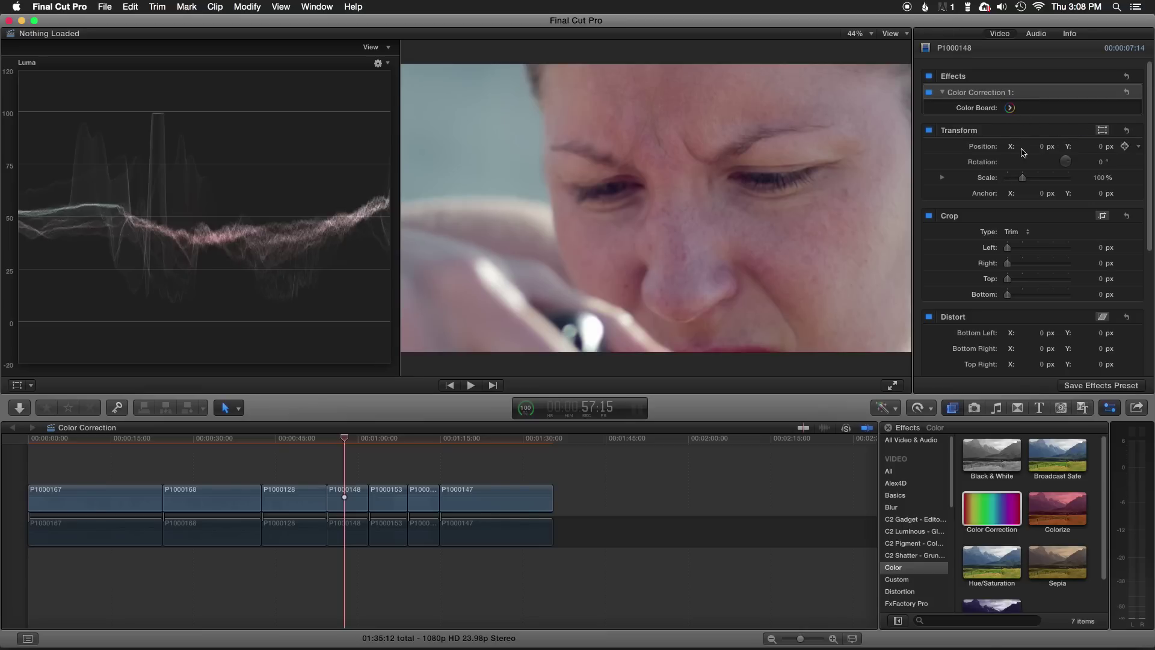
pyautogui.click(1041, 179)
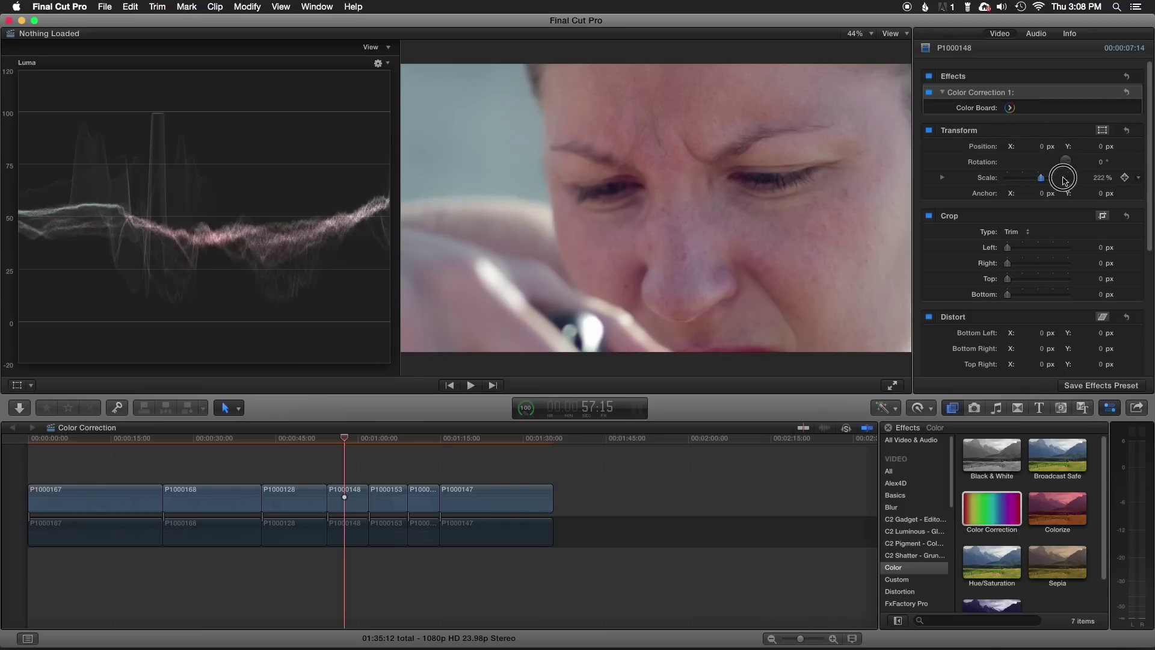
pyautogui.moveTo(1042, 179); pyautogui.dragTo(1068, 177)
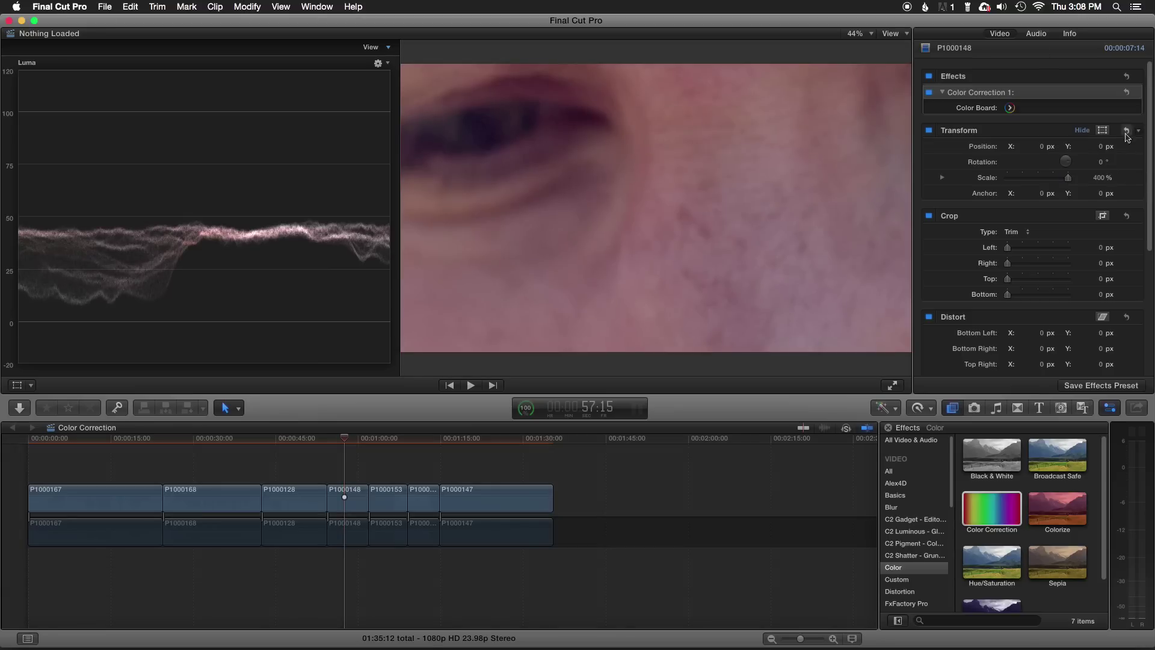
pyautogui.click(1103, 130)
pyautogui.moveTo(518, 361); pyautogui.dragTo(583, 258)
pyautogui.moveTo(480, 147); pyautogui.dragTo(480, 154)
pyautogui.click(888, 52)
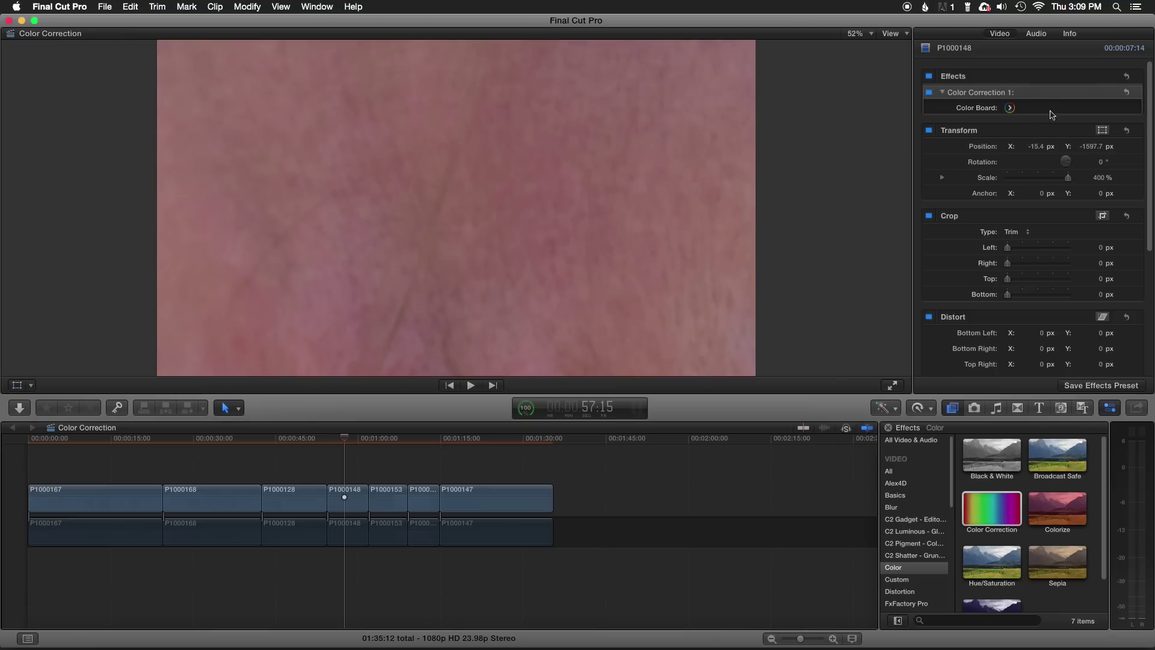
# Step: Bring the video scopes back and switch the display to Vectorscope
pyautogui.press('super+7')
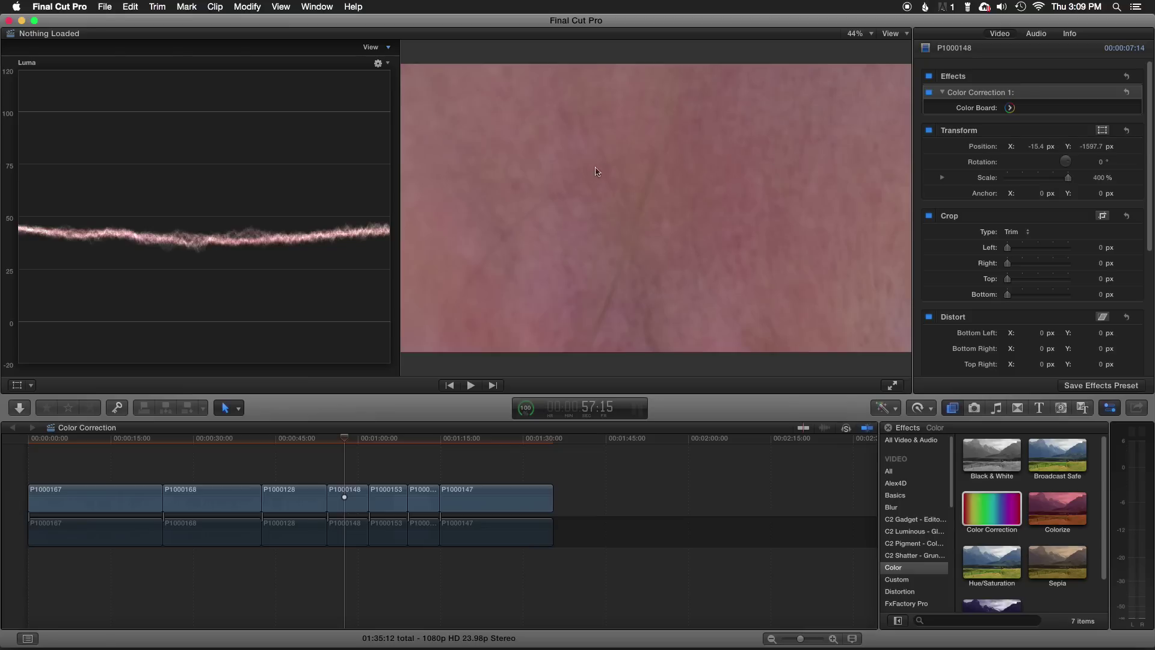
pyautogui.click(379, 63)
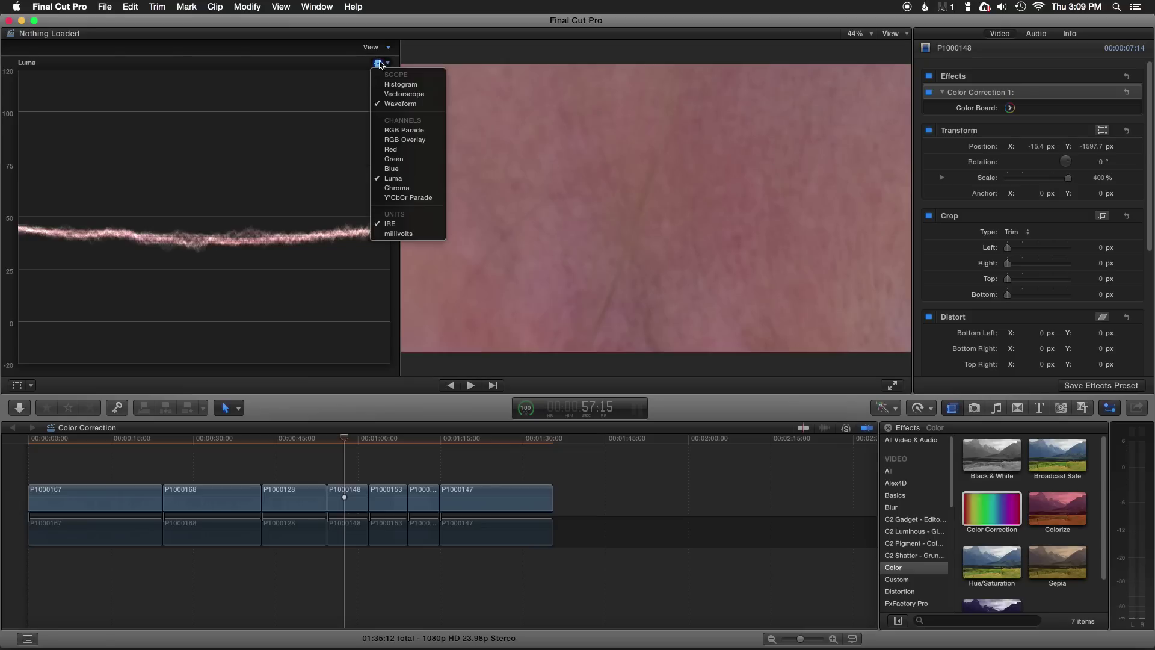
pyautogui.click(415, 95)
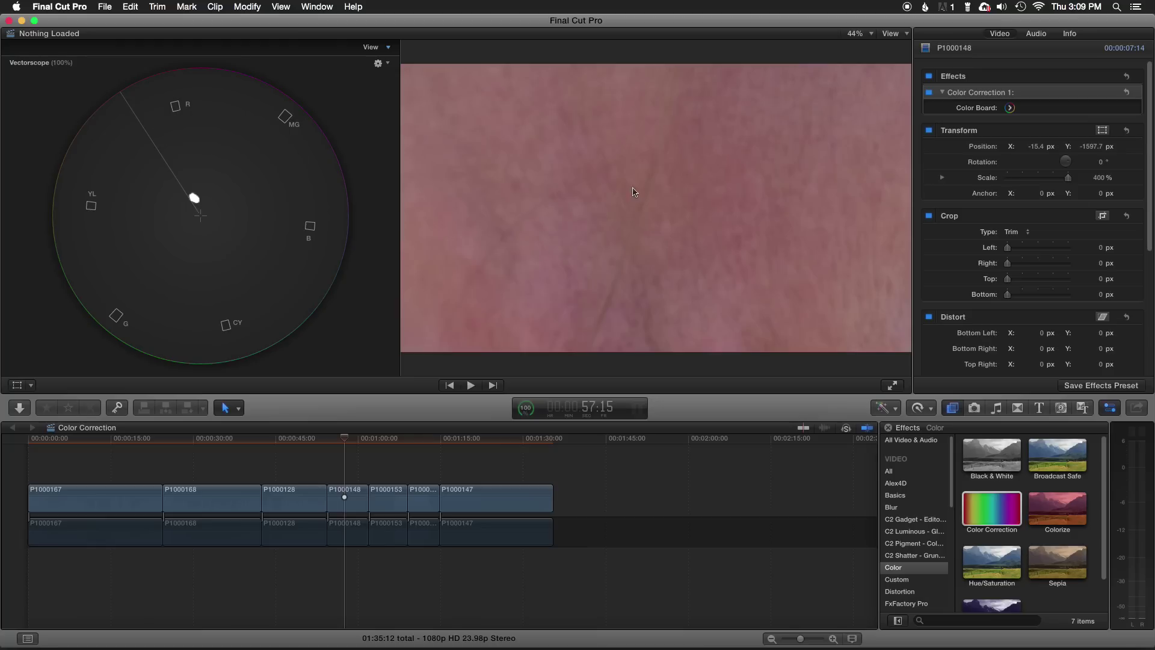
# Step: Tint the Global color of clip P1000148's Color Correction 1 orange at 39° and 13%, aligning the skin with the vectorscope's skin-tone line
pyautogui.click(1013, 110)
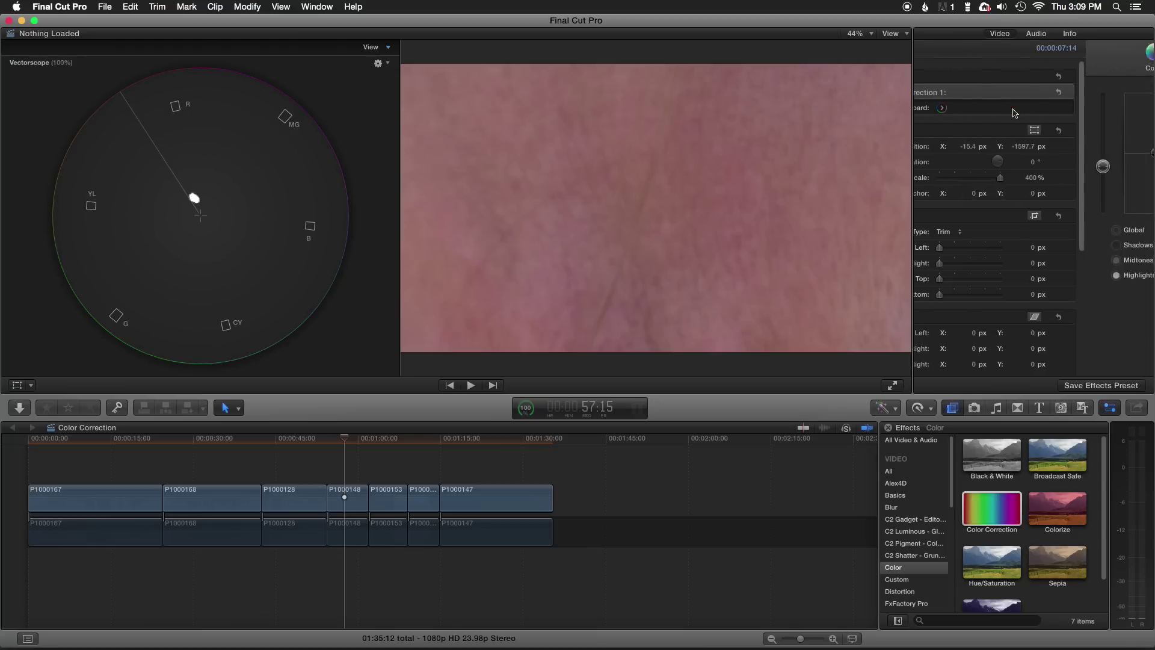
pyautogui.press('c')
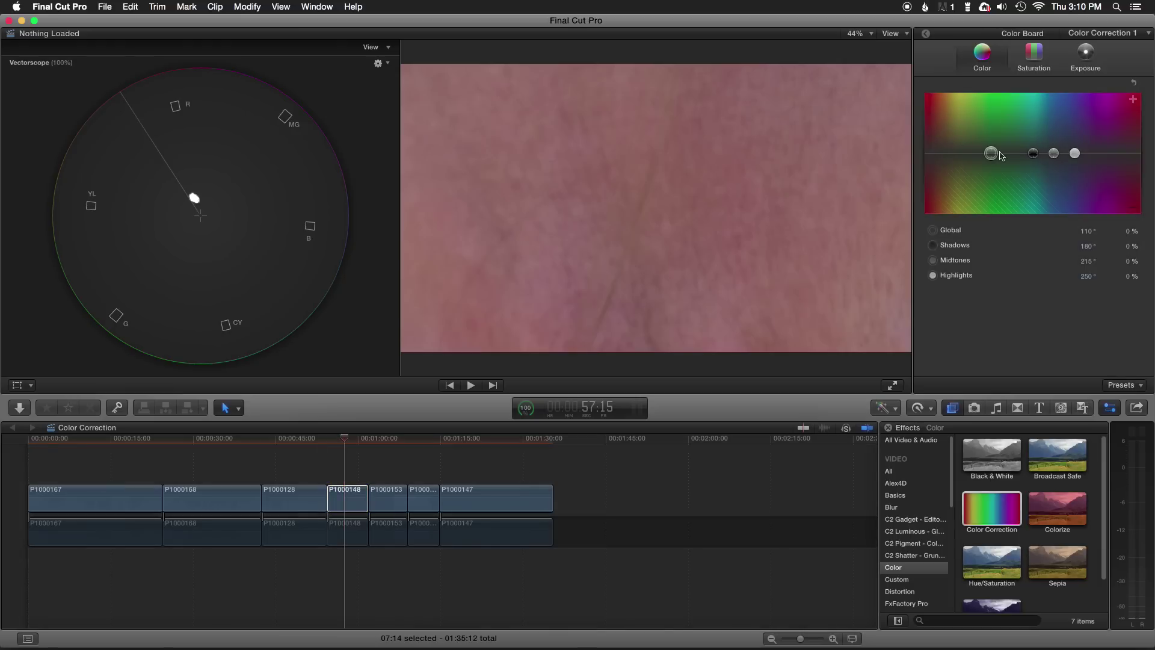
pyautogui.click(993, 156)
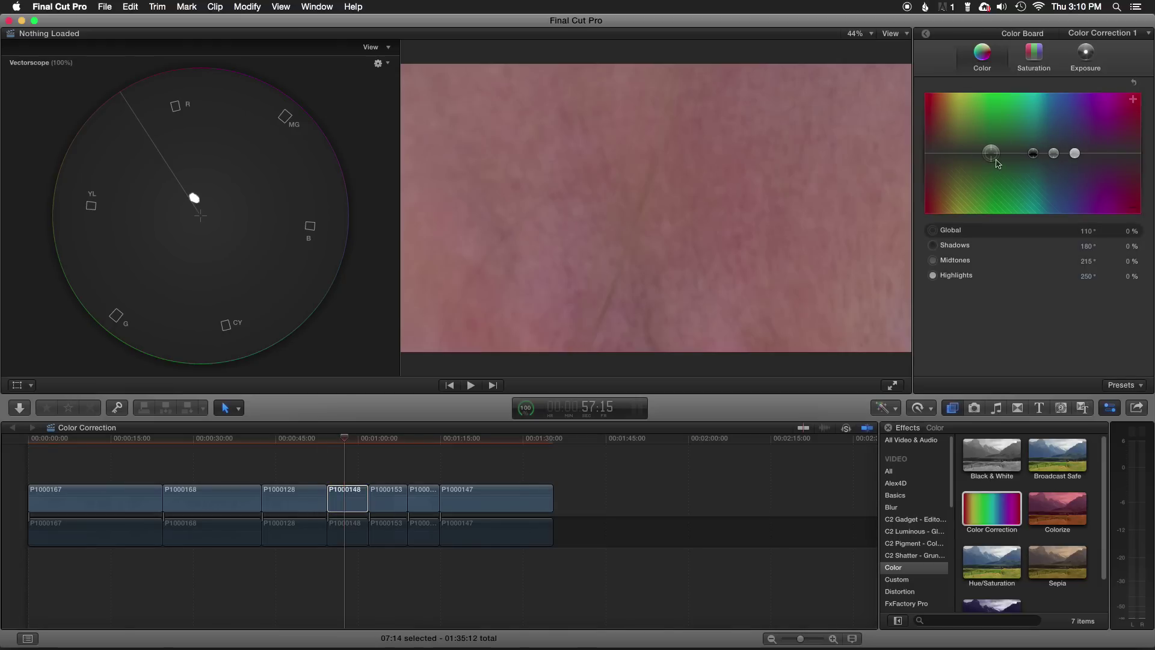
pyautogui.moveTo(996, 160)
pyautogui.mouseDown()
pyautogui.moveTo(927, 155)
pyautogui.moveTo(951, 154)
pyautogui.mouseUp()
pyautogui.moveTo(1128, 234)
pyautogui.mouseDown()
pyautogui.moveTo(1128, 243)
pyautogui.moveTo(1126, 230)
pyautogui.moveTo(1089, 232)
pyautogui.mouseUp()
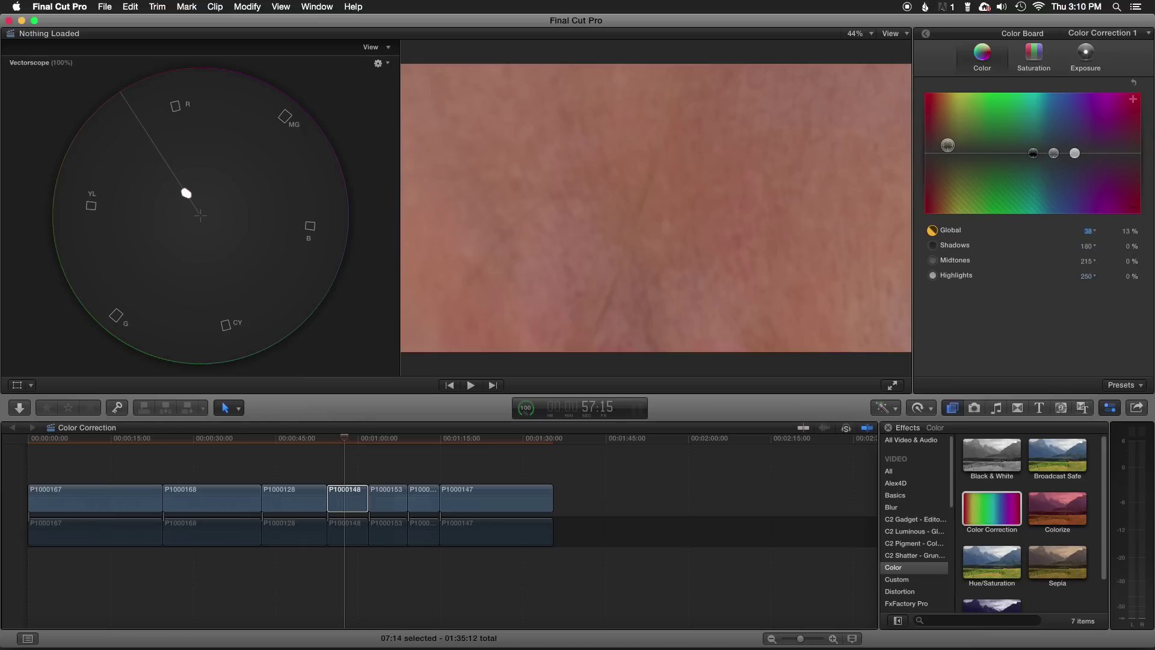
# Step: Reset the Transform of clip P1000148 and play the clip from its start to review the skin tone
pyautogui.click(926, 34)
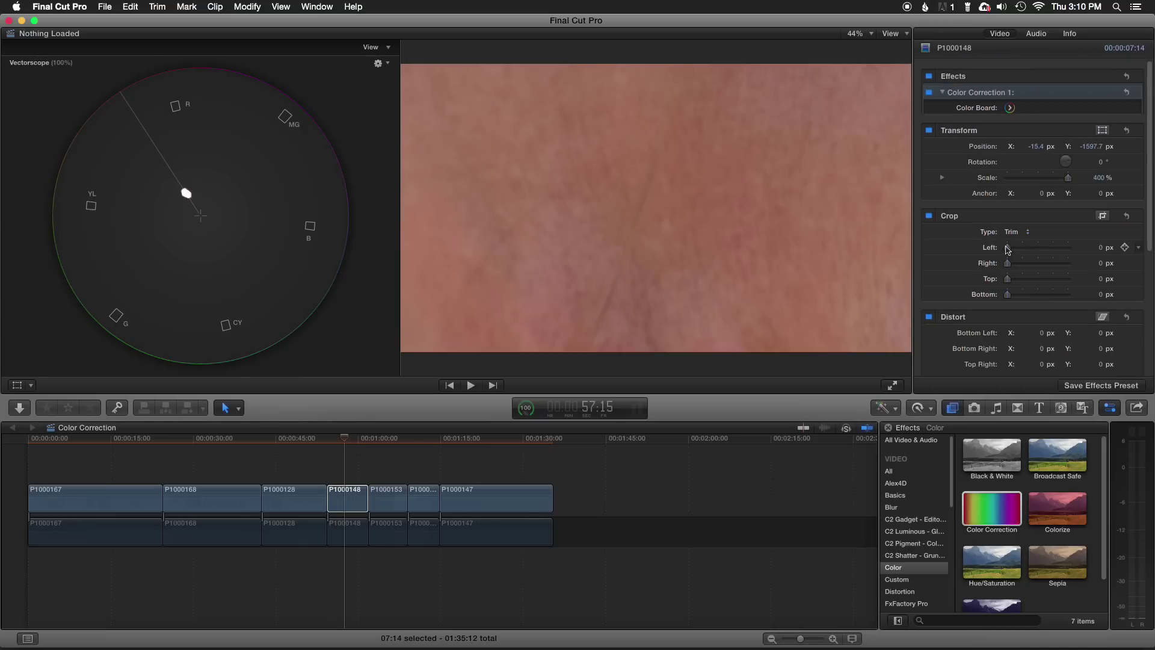
pyautogui.click(1127, 131)
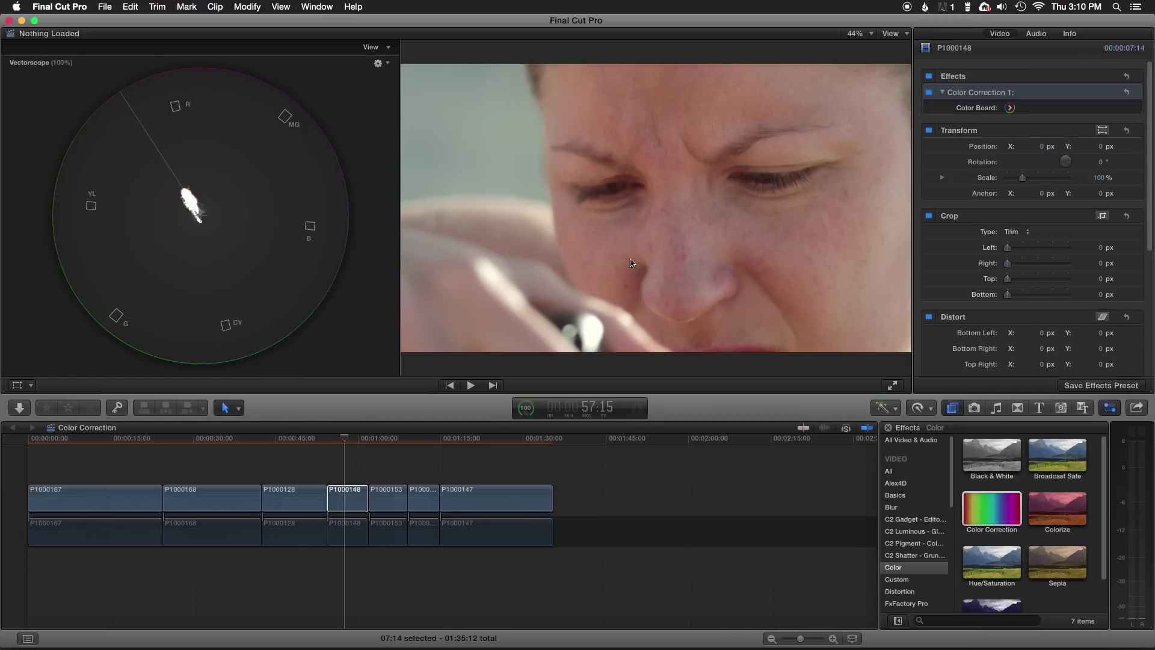
pyautogui.click(1002, 35)
pyautogui.click(348, 458)
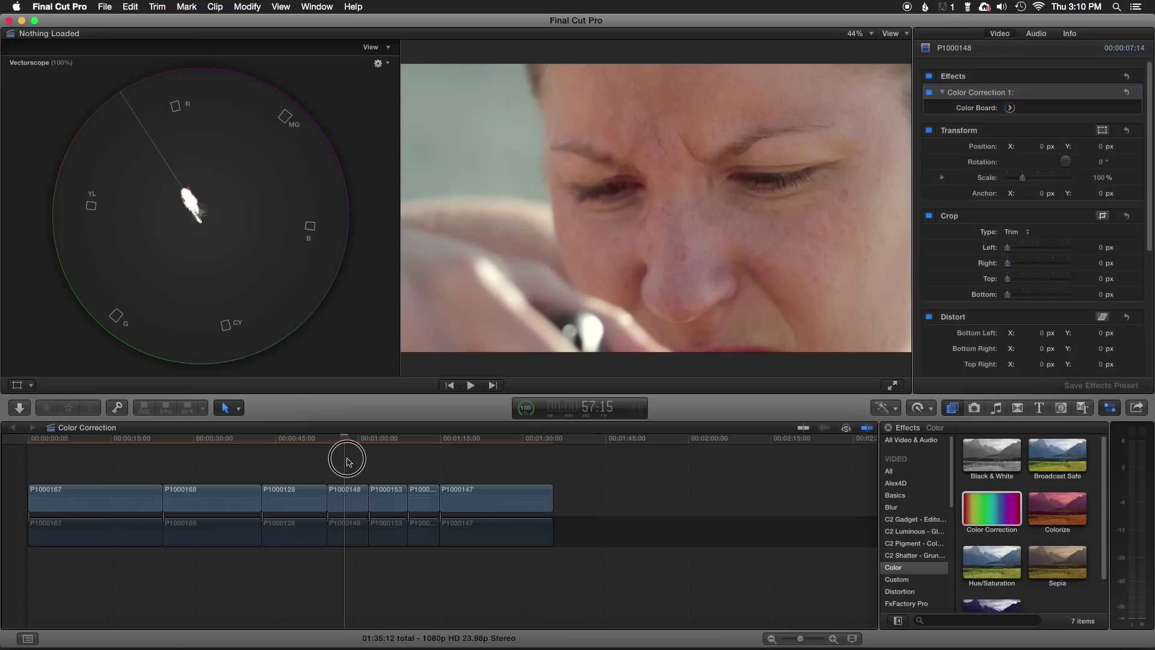
pyautogui.click(334, 442)
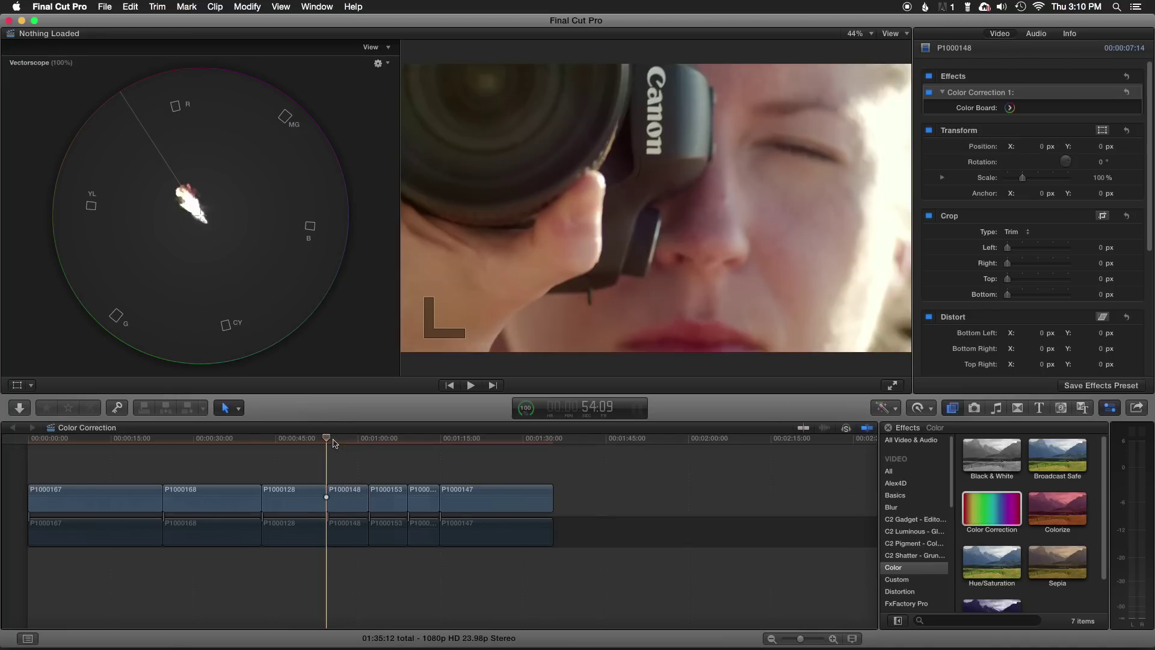
pyautogui.press('space')
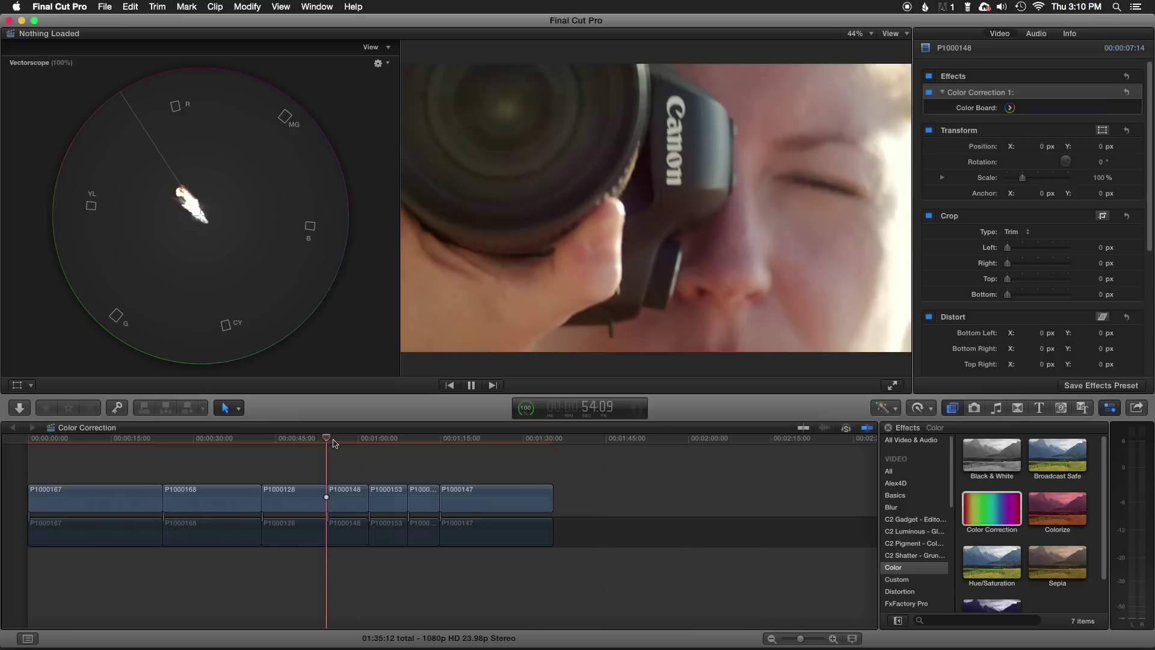
pyautogui.press('space')
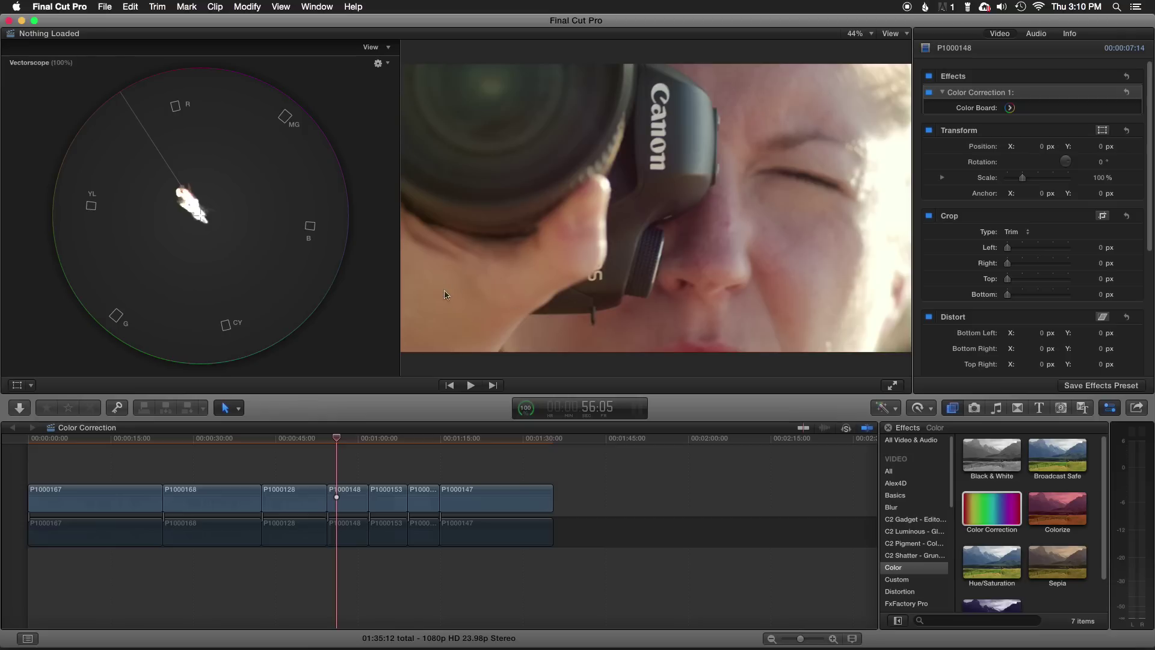
# Step: Reduce clip P1000148's Global tint to 40° and 6% on the zoomed skin view and reset its Transform
pyautogui.click(1009, 109)
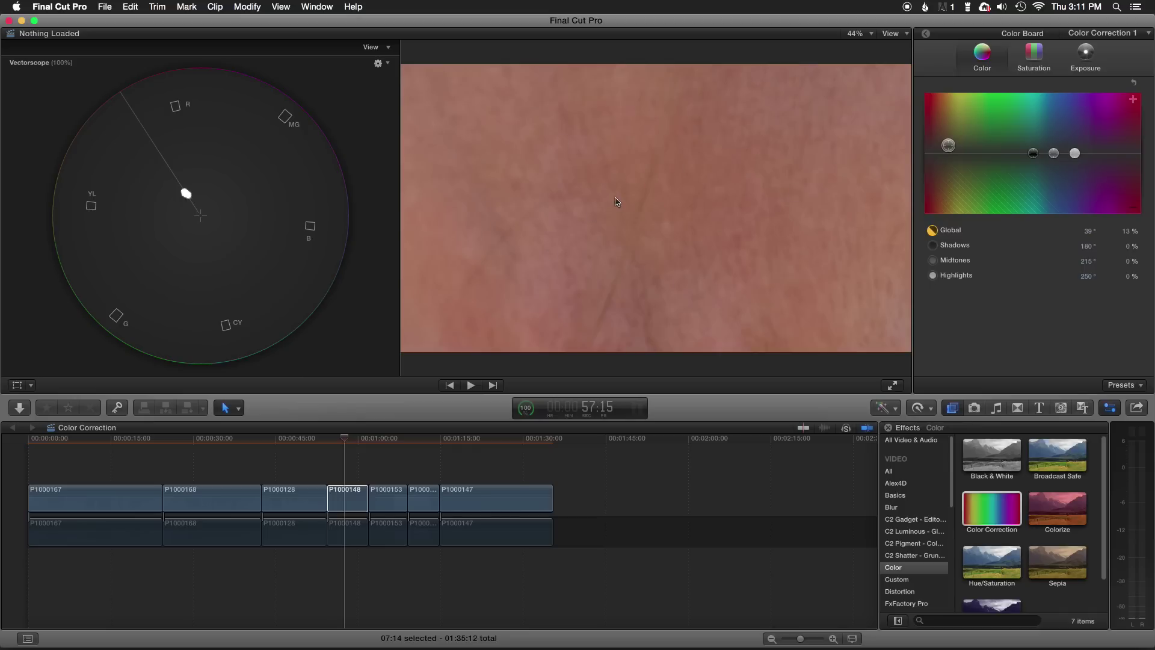
pyautogui.moveTo(949, 146); pyautogui.dragTo(953, 151)
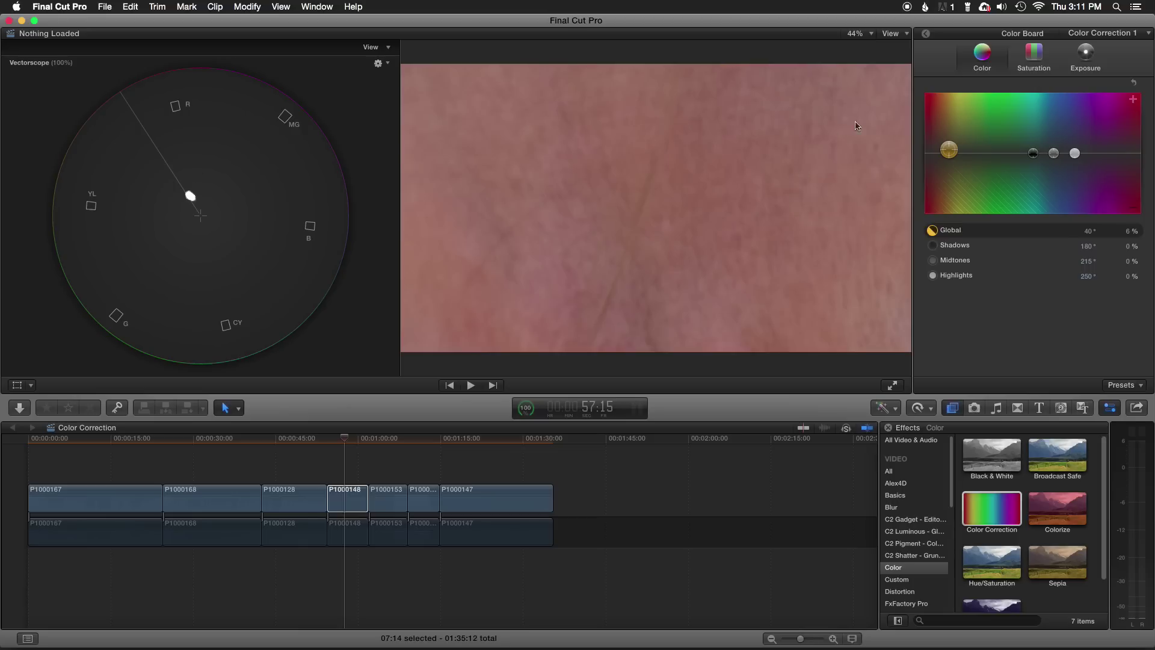
pyautogui.click(927, 36)
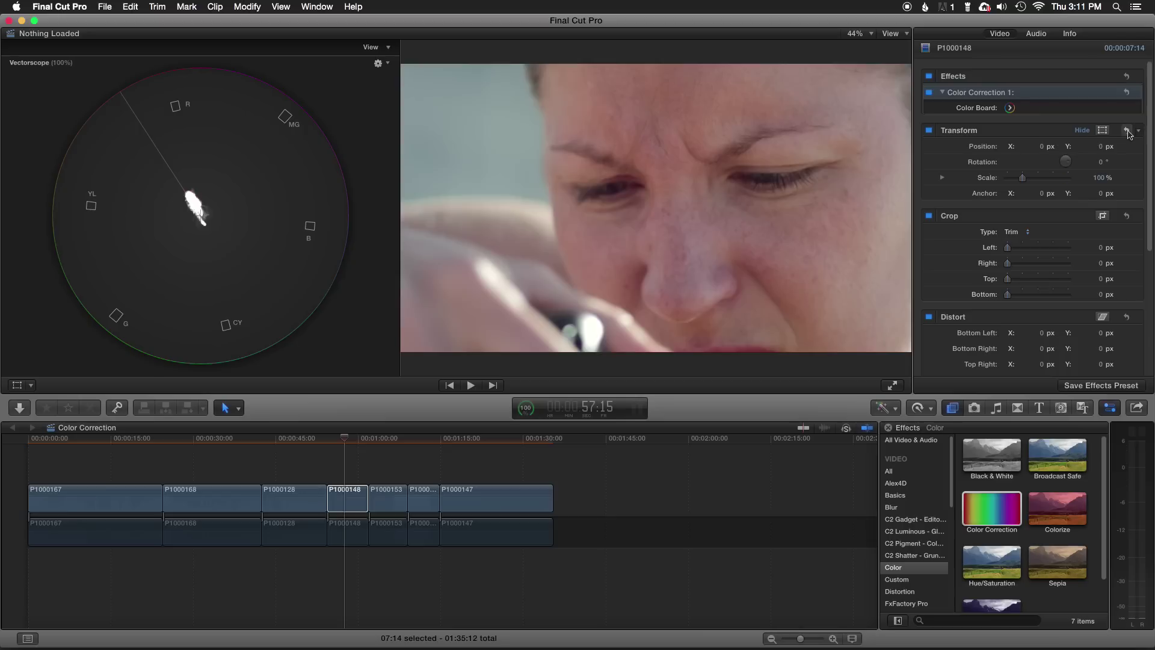
pyautogui.click(346, 438)
pyautogui.moveTo(346, 438); pyautogui.dragTo(331, 440)
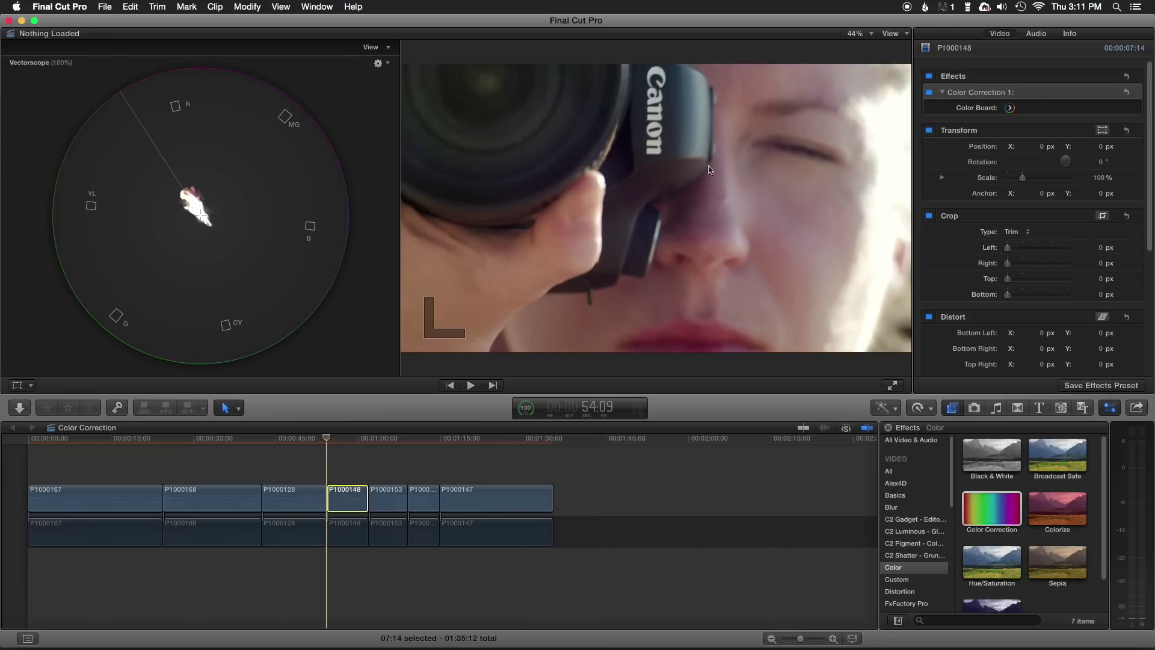
# Step: Switch the video scope back to Waveform and add a second Color Correction effect to clip P1000148
pyautogui.click(345, 440)
pyautogui.moveTo(346, 443)
pyautogui.mouseDown()
pyautogui.moveTo(361, 443)
pyautogui.moveTo(334, 440)
pyautogui.mouseUp()
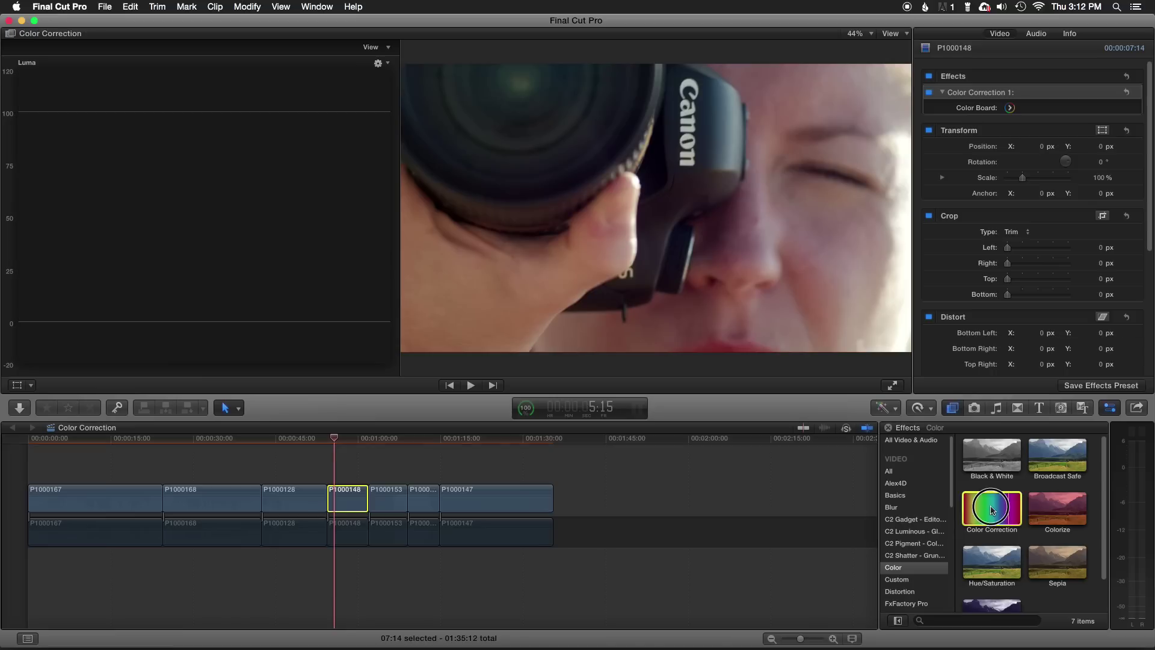
pyautogui.moveTo(993, 510); pyautogui.dragTo(347, 502)
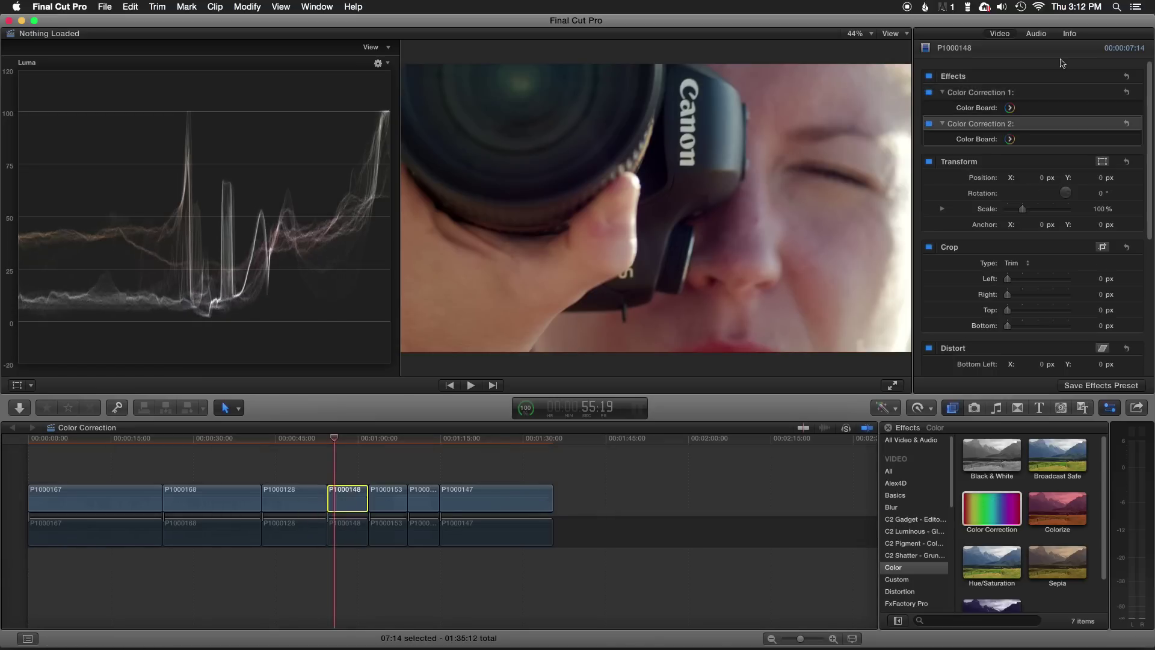
pyautogui.click(1011, 139)
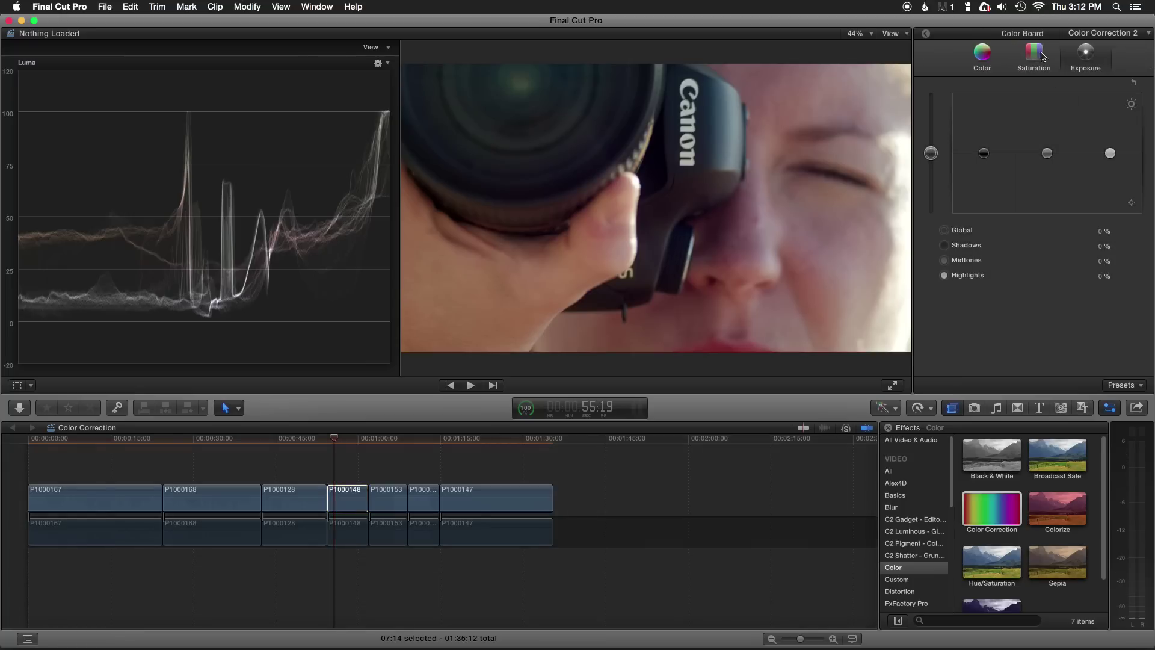
# Step: In Color Correction 2, tint the Shadows blue at 202° and 23% and the Midtones orange at 29° and 19%
pyautogui.click(983, 56)
pyautogui.moveTo(1033, 158); pyautogui.dragTo(1051, 146)
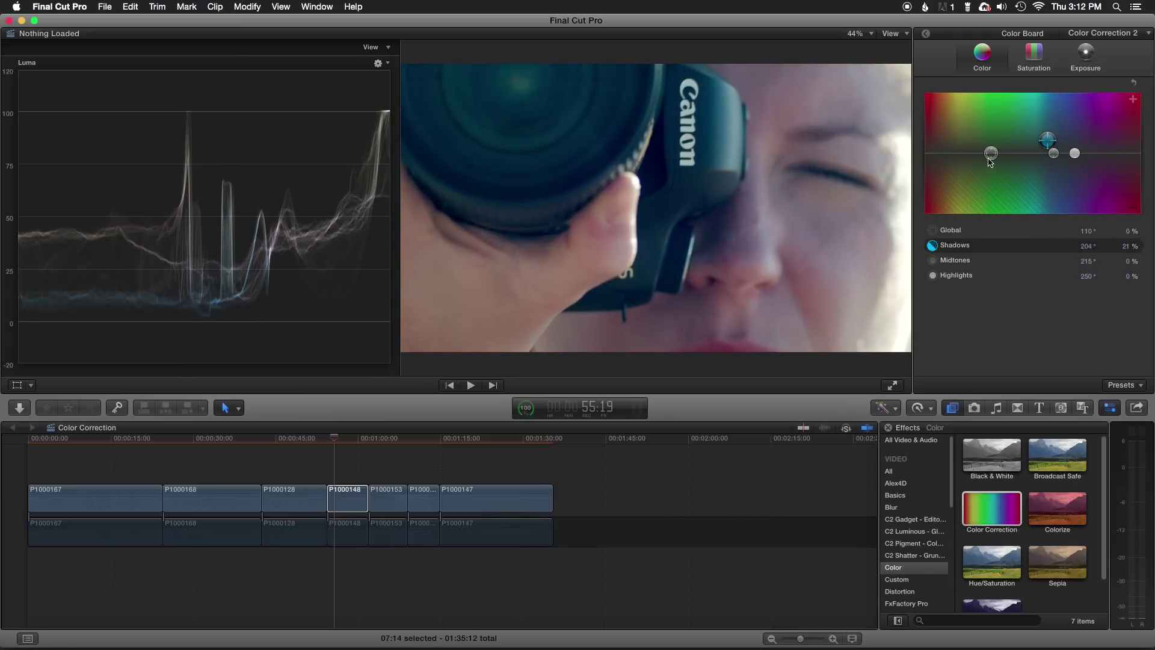
pyautogui.moveTo(1056, 155); pyautogui.dragTo(946, 140)
pyautogui.moveTo(1047, 140); pyautogui.dragTo(1050, 140)
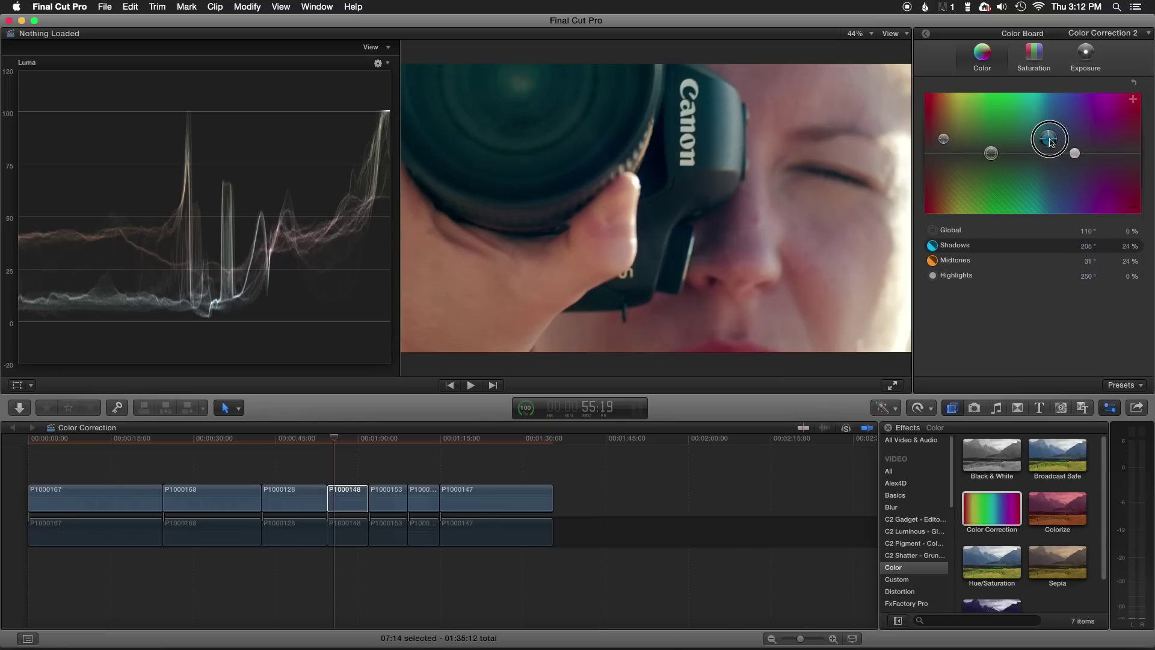
pyautogui.moveTo(946, 147); pyautogui.dragTo(944, 146)
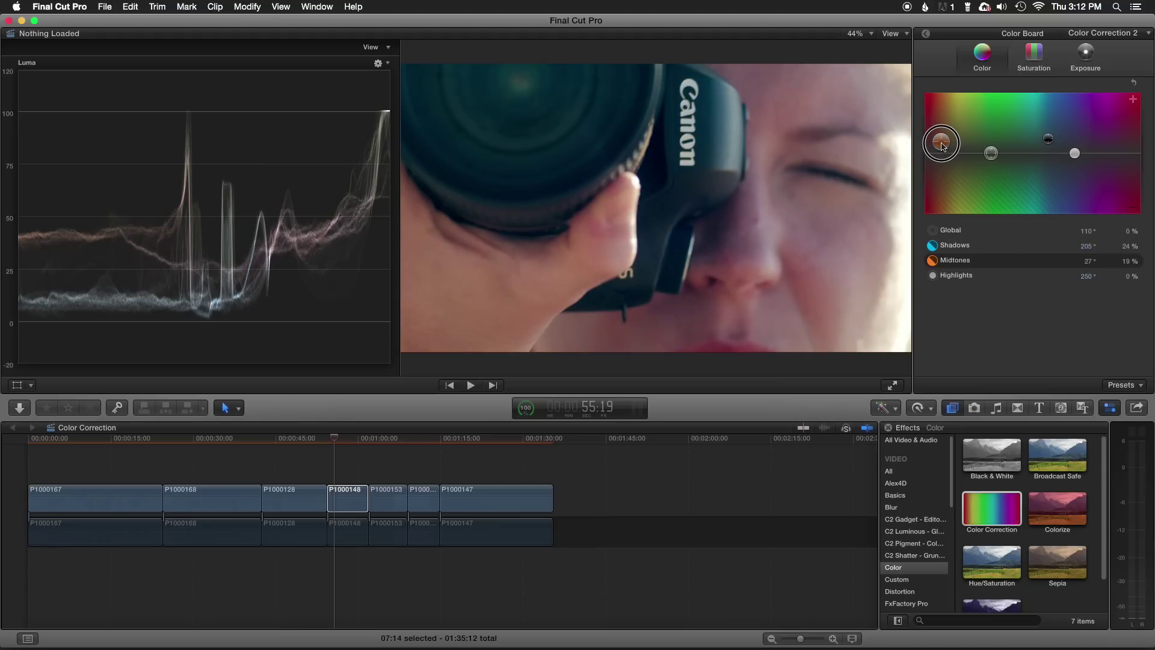
pyautogui.click(1050, 140)
pyautogui.moveTo(1052, 142); pyautogui.dragTo(1051, 142)
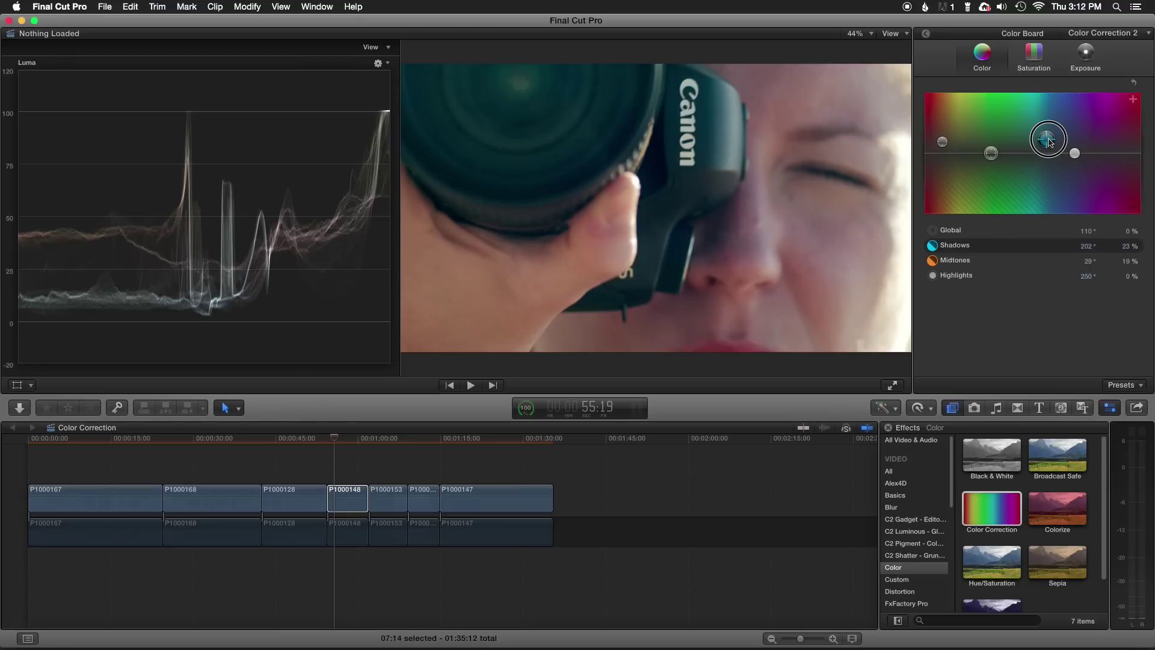
# Step: Refine the Shadows tint of Color Correction 2 to 204° and 20% while checking other frames of clip P1000148
pyautogui.click(361, 458)
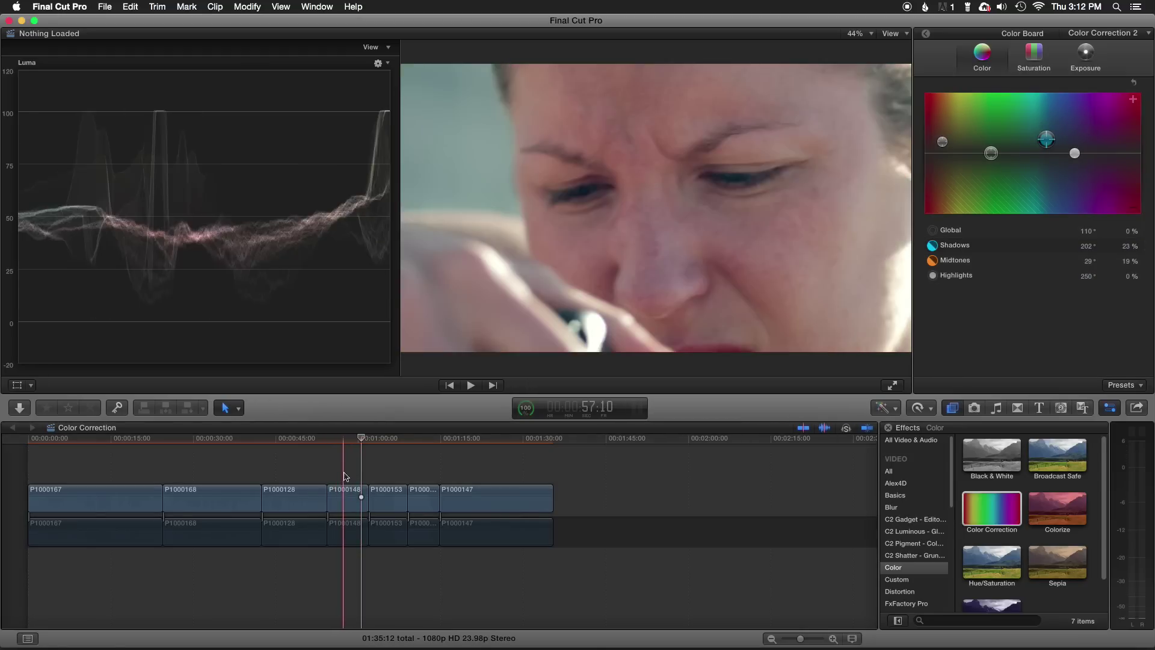
pyautogui.click(339, 475)
pyautogui.moveTo(1048, 141); pyautogui.dragTo(1050, 143)
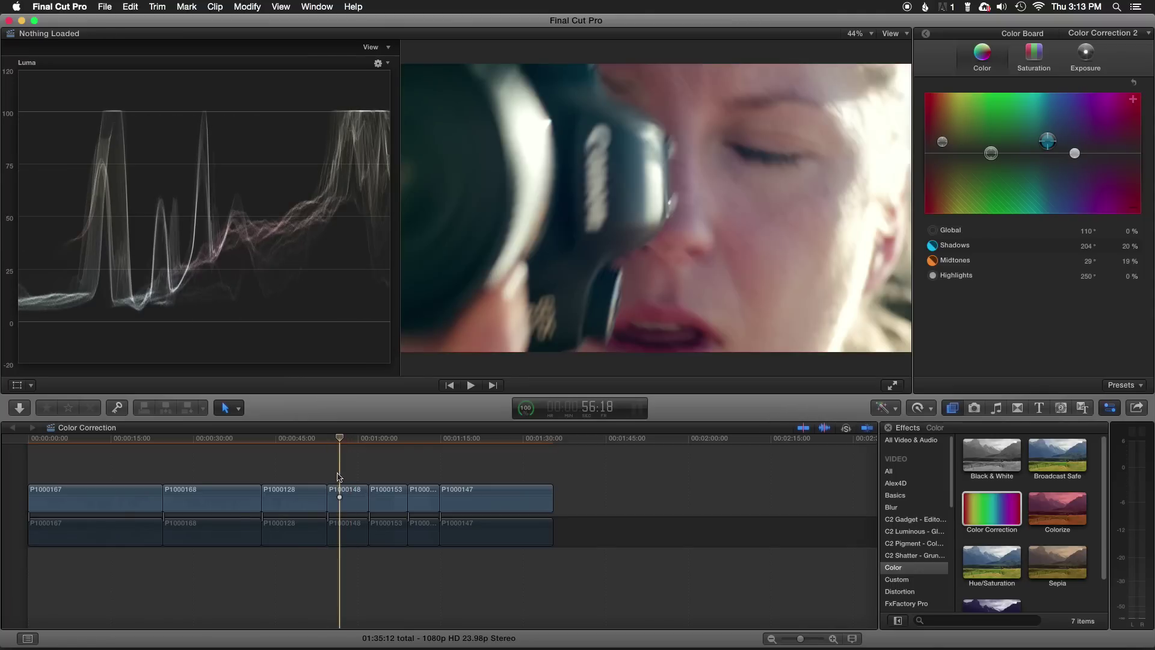
pyautogui.click(331, 477)
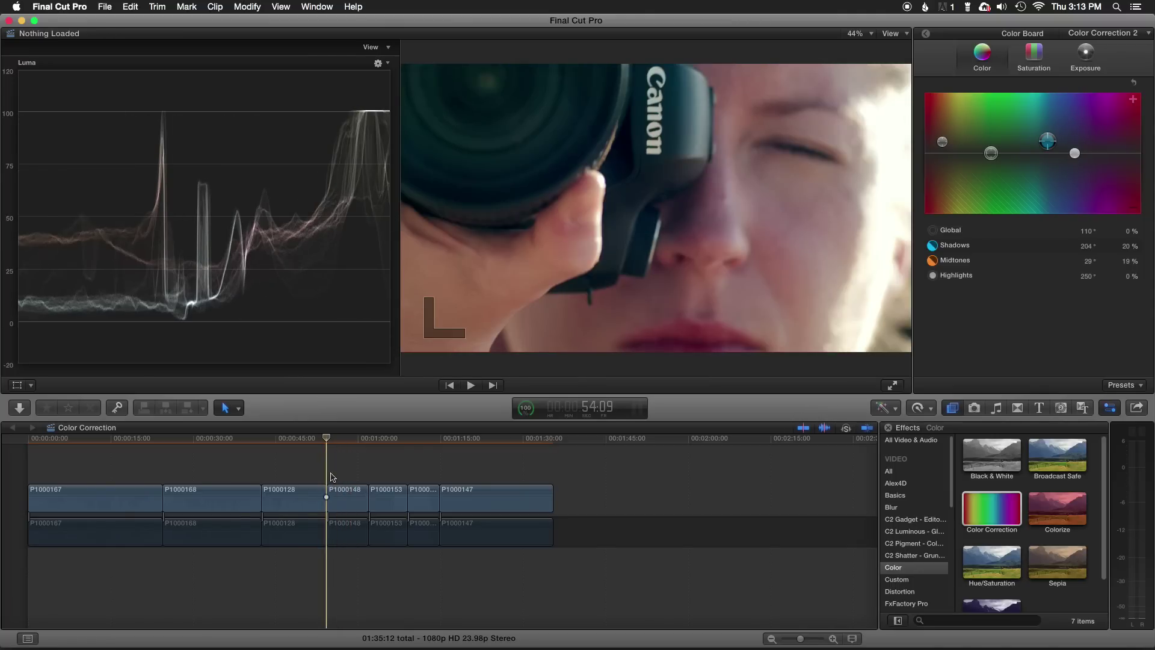
pyautogui.click(926, 33)
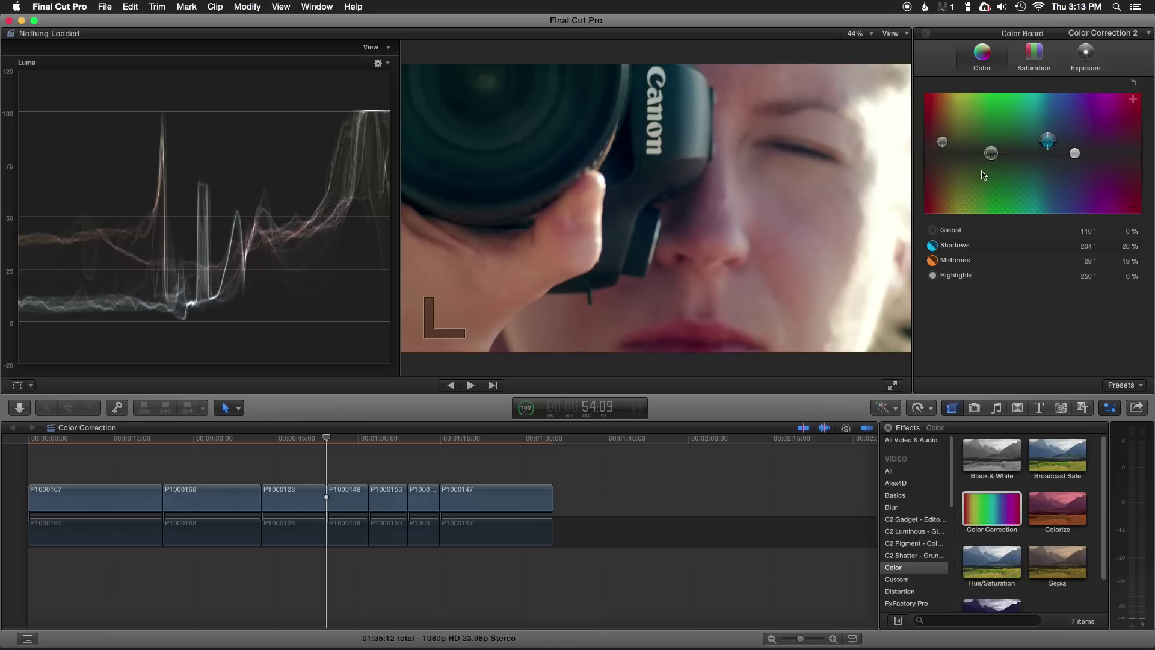
# Step: With Color Correction 2 disabled, toggle Color Correction 1 off and on to compare clip P1000148 before and after the primary correction
pyautogui.click(928, 124)
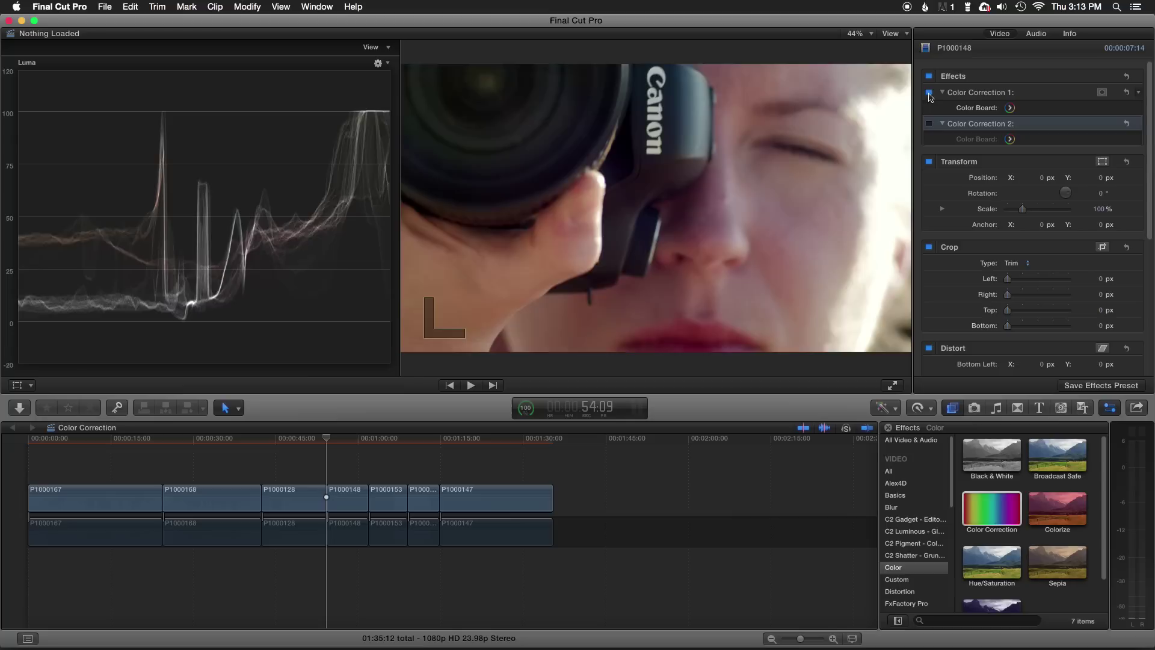
pyautogui.click(928, 92)
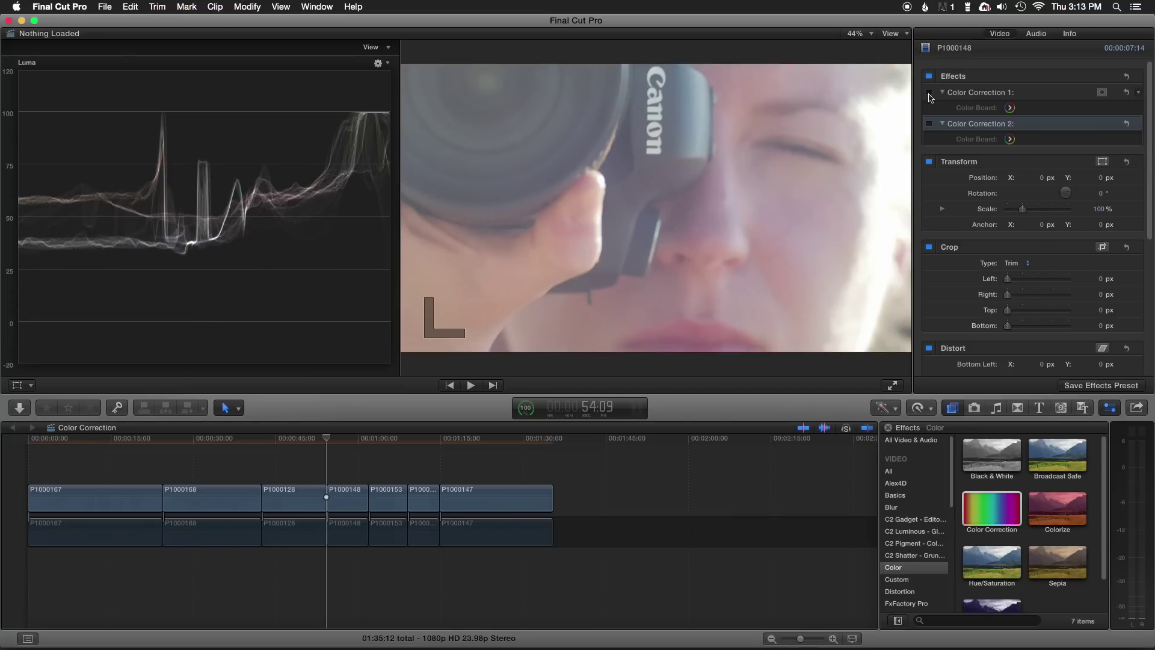
pyautogui.click(929, 93)
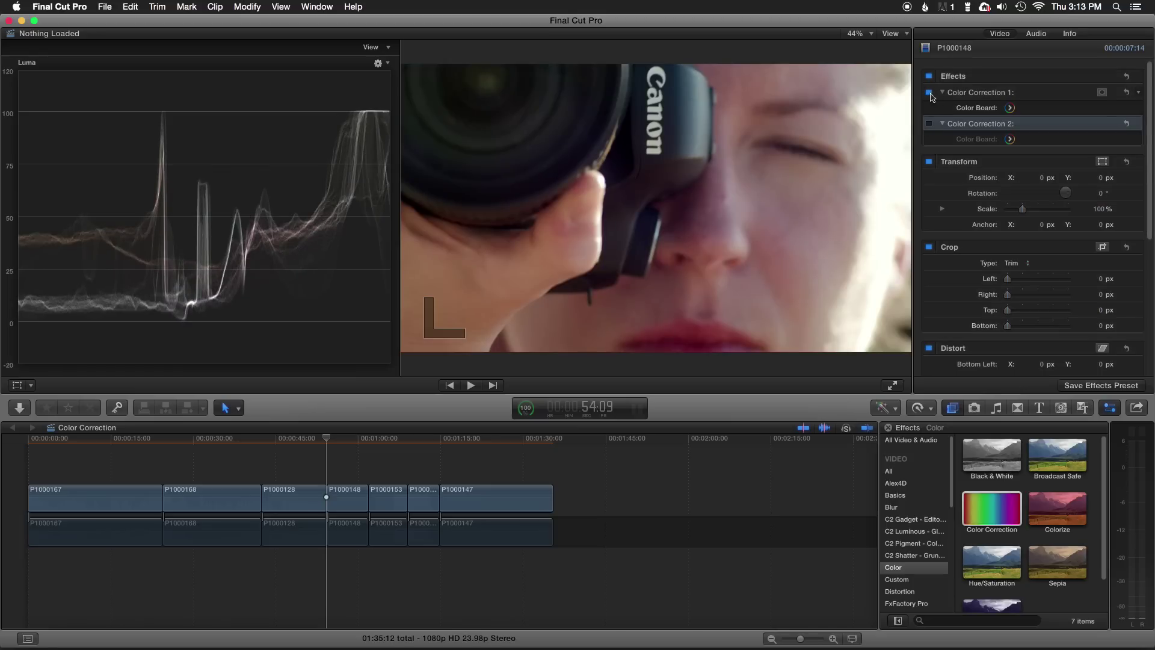
pyautogui.click(929, 93)
pyautogui.click(929, 94)
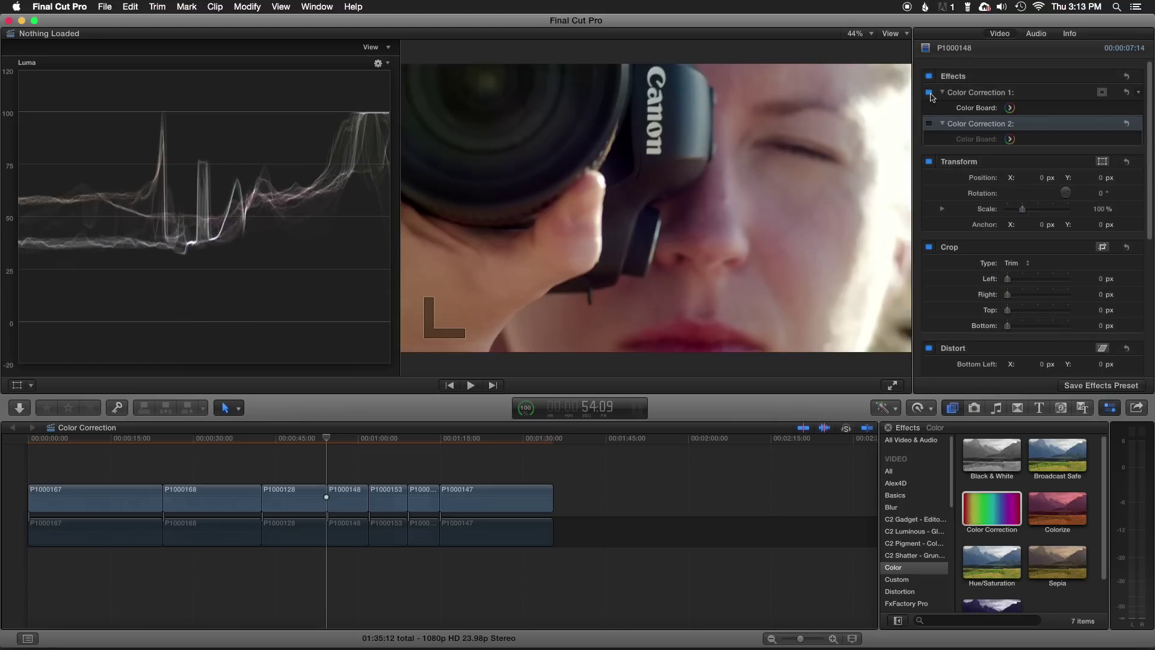
pyautogui.click(929, 94)
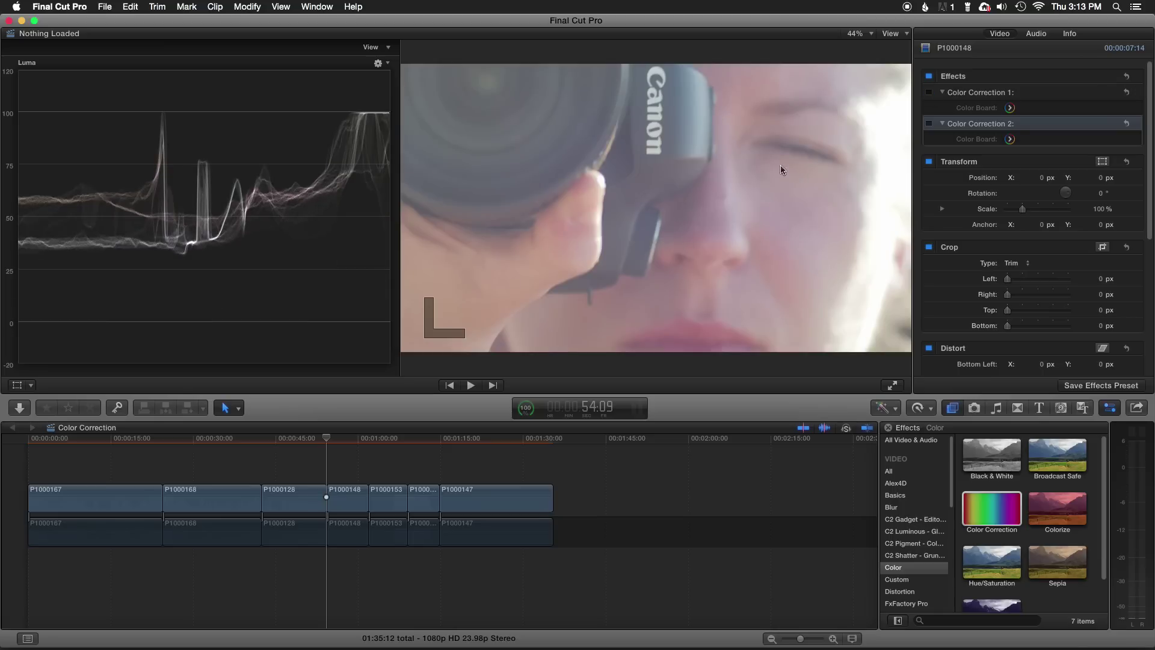
pyautogui.click(929, 93)
# Step: Re-enable Color Correction 2 and toggle it, then the whole Effects group, to compare the graded and ungraded looks of clip P1000148
pyautogui.click(929, 125)
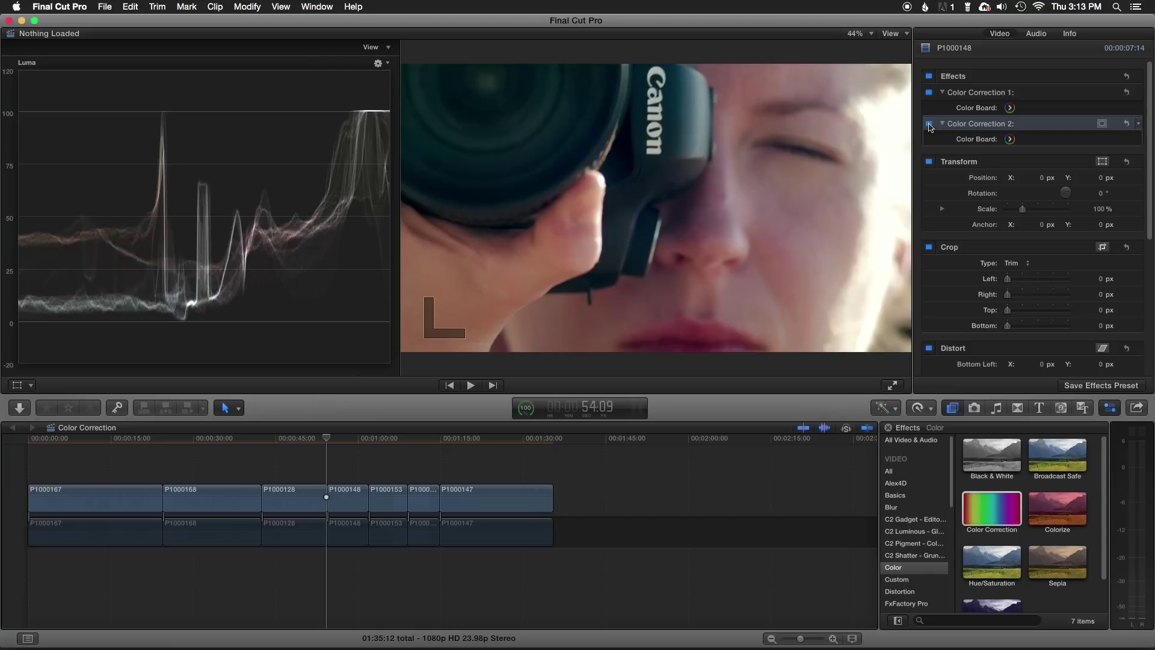
pyautogui.click(929, 124)
pyautogui.click(929, 124)
pyautogui.click(929, 124)
pyautogui.click(929, 124)
pyautogui.click(929, 124)
pyautogui.click(929, 124)
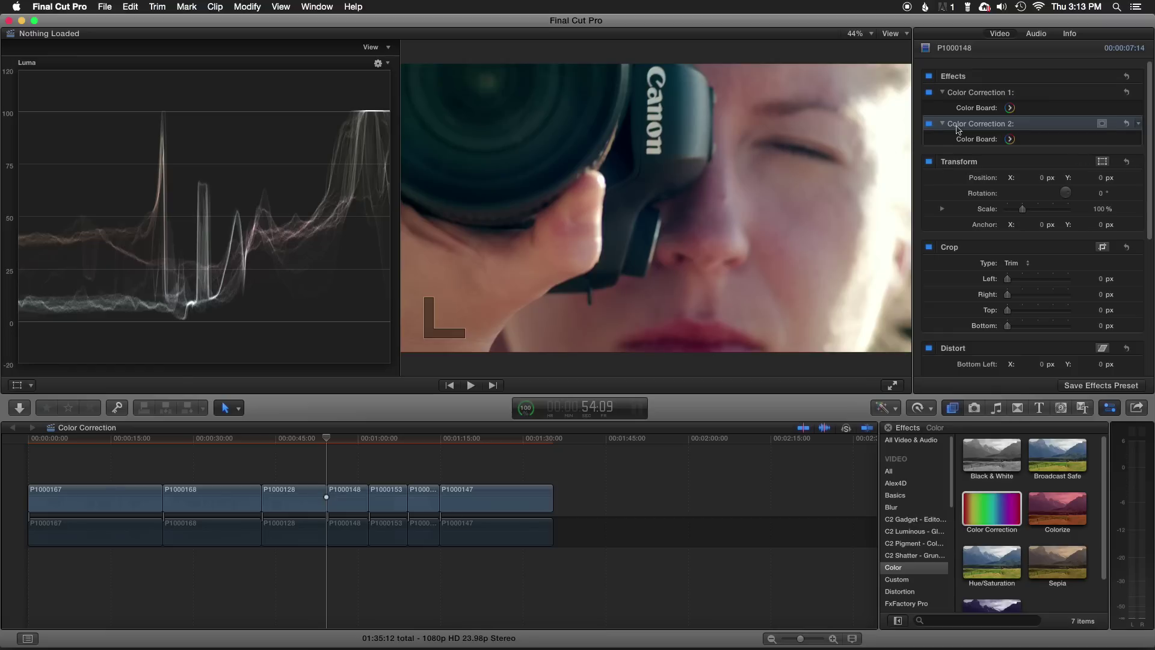
pyautogui.click(931, 125)
pyautogui.click(930, 125)
pyautogui.click(930, 76)
pyautogui.click(930, 78)
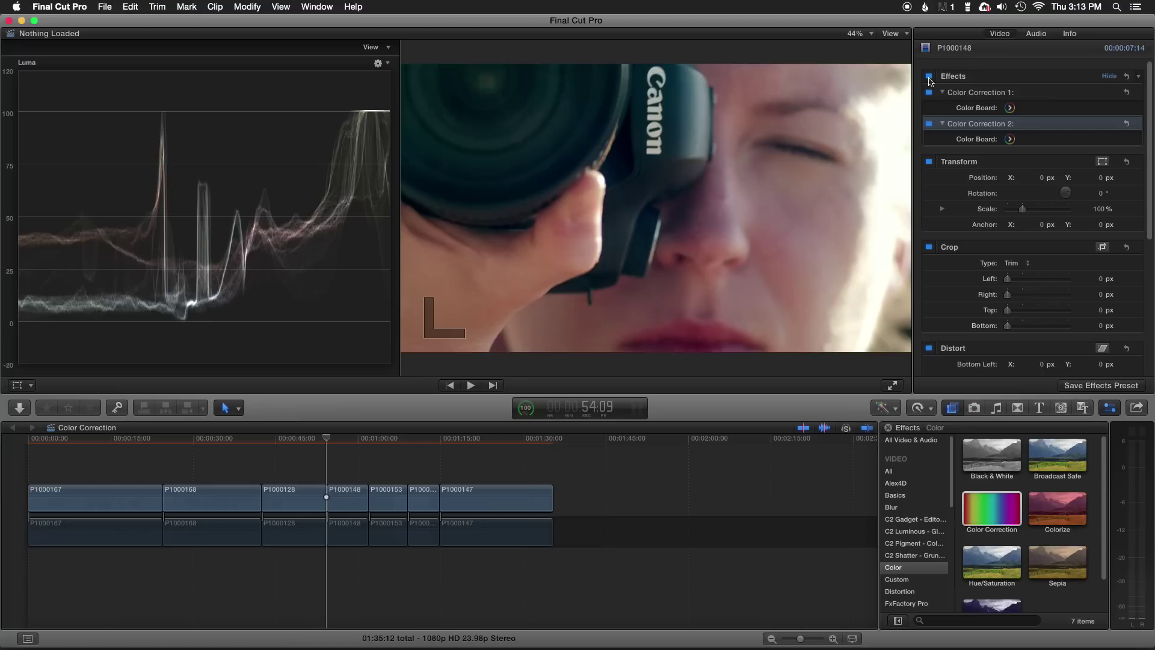